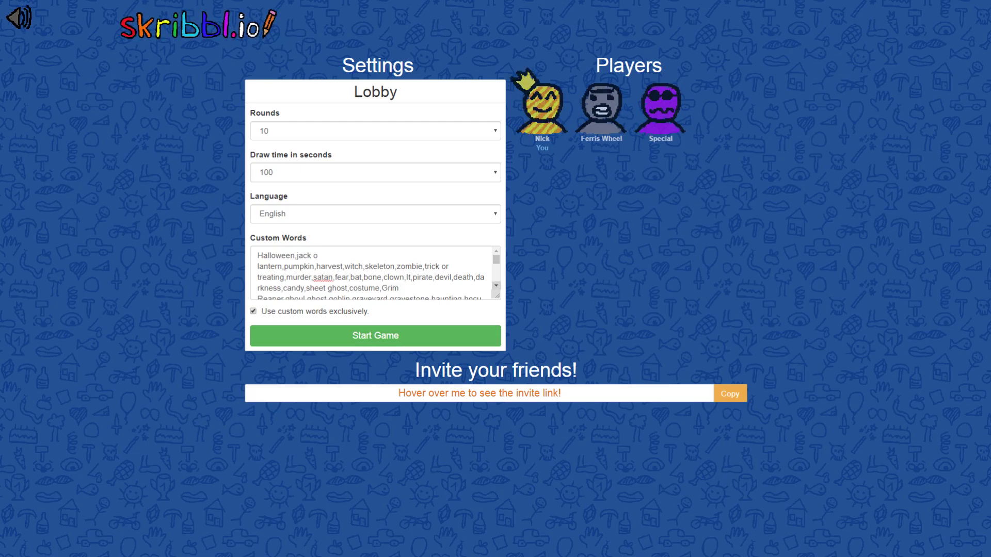
- Enlarge the Halloween custom words box and start the private game
{"action": "left_click_drag", "start_coordinate": [496, 296], "coordinate": [496, 325]}
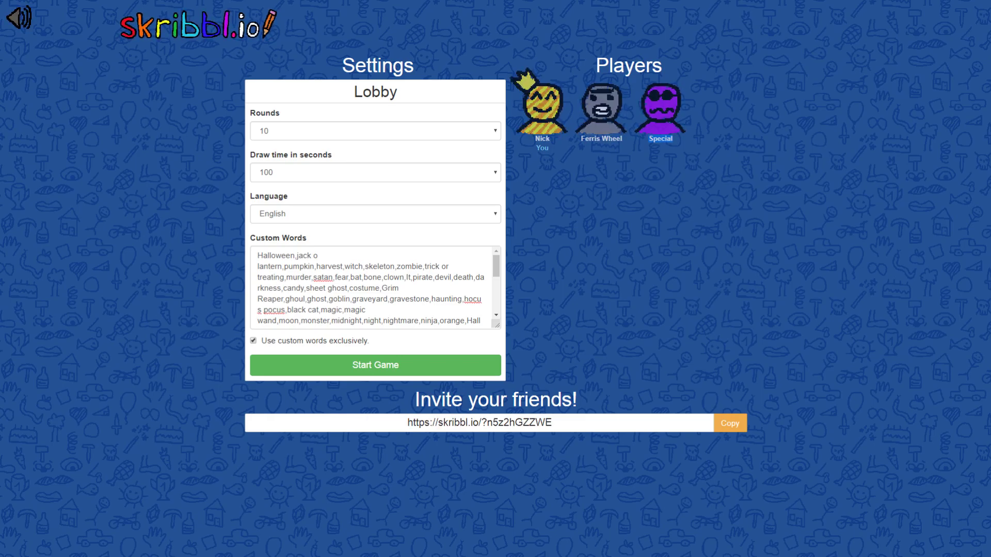
{"action": "left_click", "coordinate": [376, 365]}
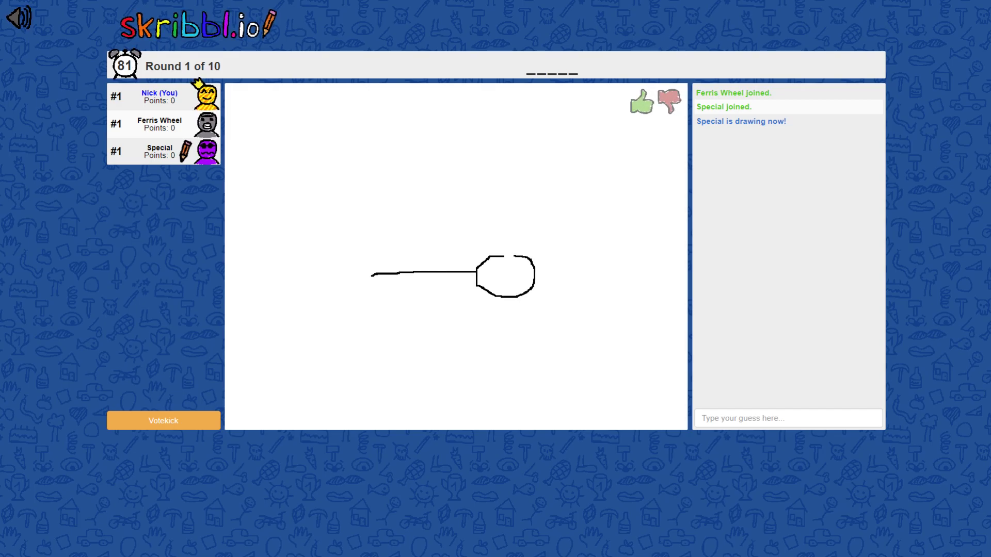
{"action": "type", "text": "arrow"}
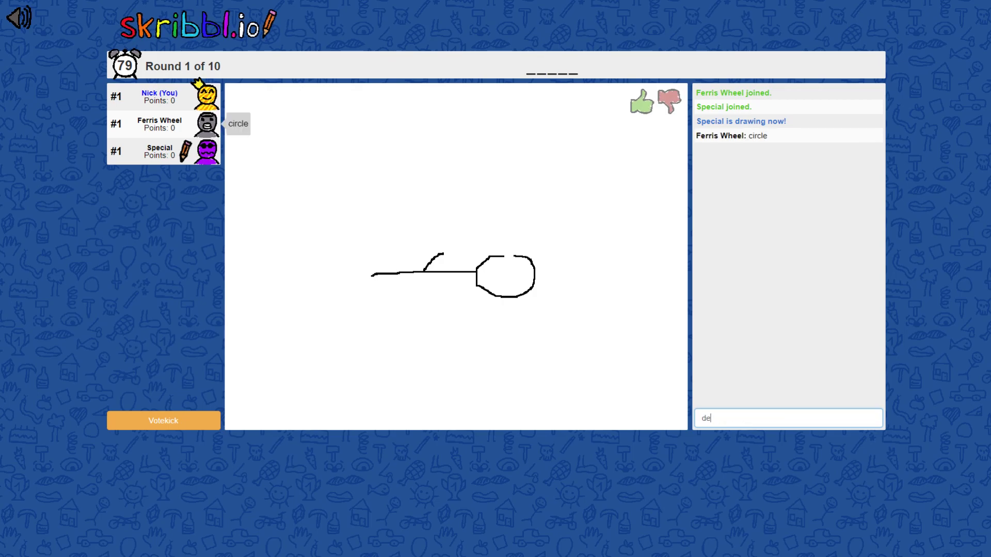
- Correctly guess Special's word 'death' in the chat
{"action": "key", "text": "Return"}
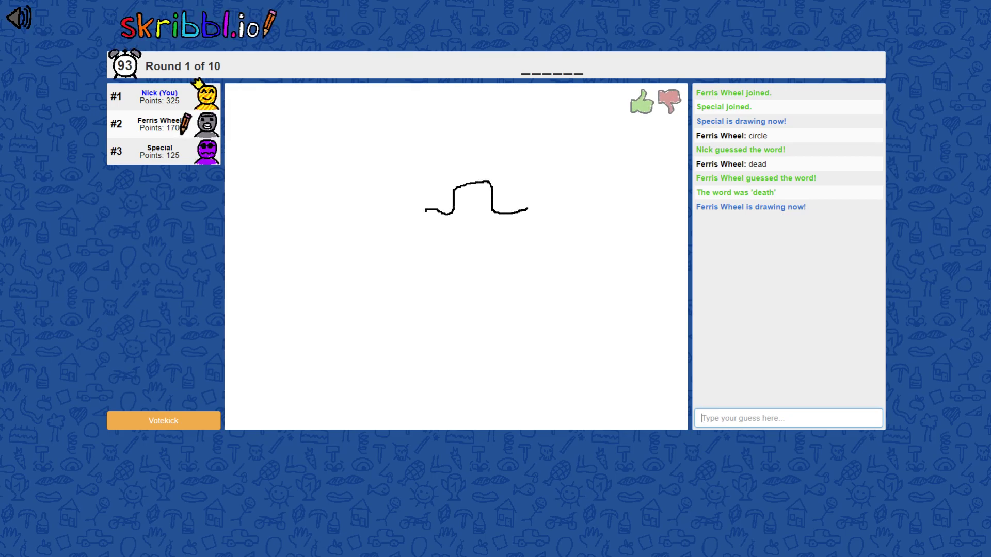
{"action": "type", "text": "cowboy"}
- Guess cowboy, alien, cat in the hat and tophat, then correctly guess 'murder'
{"action": "key", "text": "Return"}
{"action": "type", "text": "alien"}
{"action": "key", "text": "Return"}
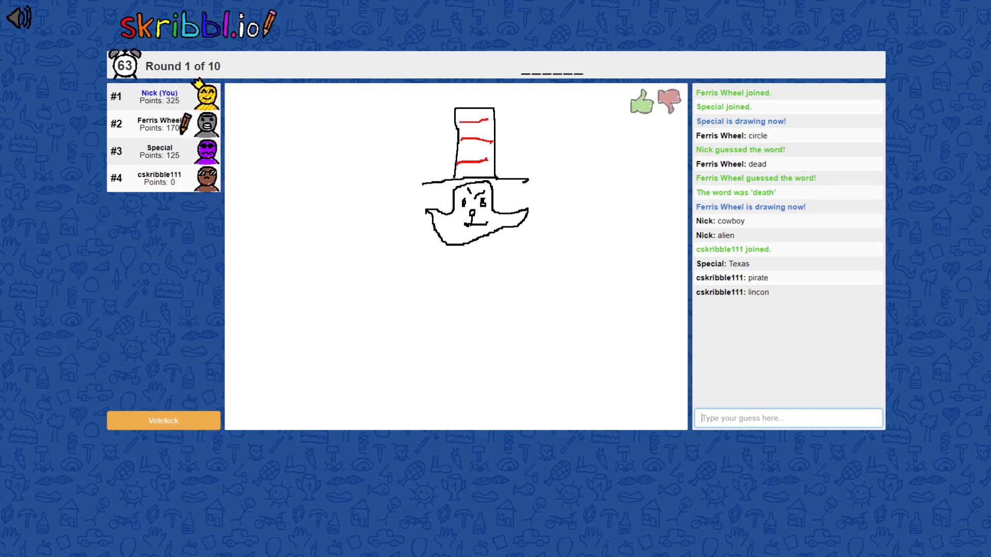
{"action": "type", "text": "cat in teh"}
{"action": "key", "text": "BackSpace"}
{"action": "key", "text": "BackSpace"}
{"action": "type", "text": "he hat"}
{"action": "key", "text": "Return"}
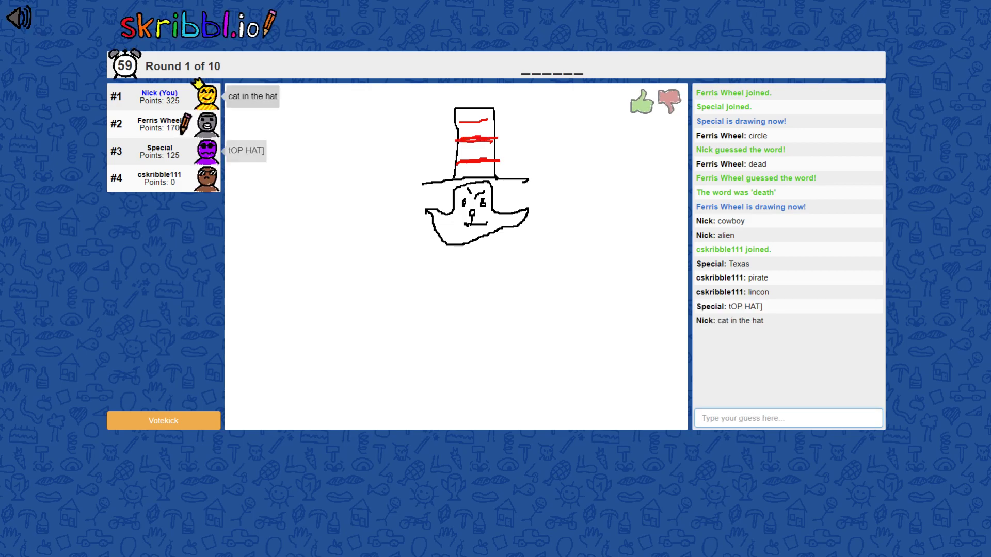
{"action": "type", "text": "tophat"}
{"action": "key", "text": "Return"}
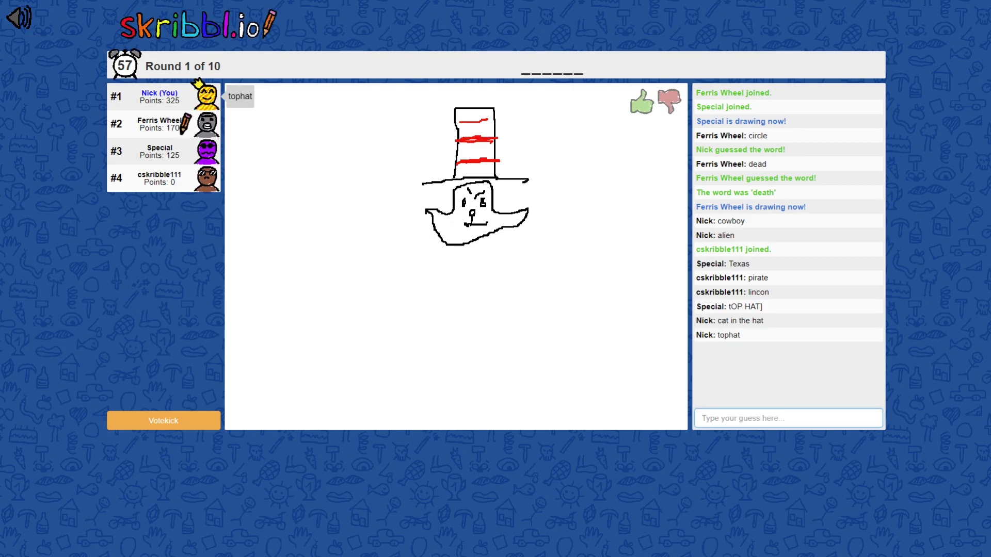
{"action": "type", "text": "mad h"}
{"action": "key", "text": "BackSpace"}
{"action": "key", "text": "BackSpace"}
{"action": "key", "text": "BackSpace"}
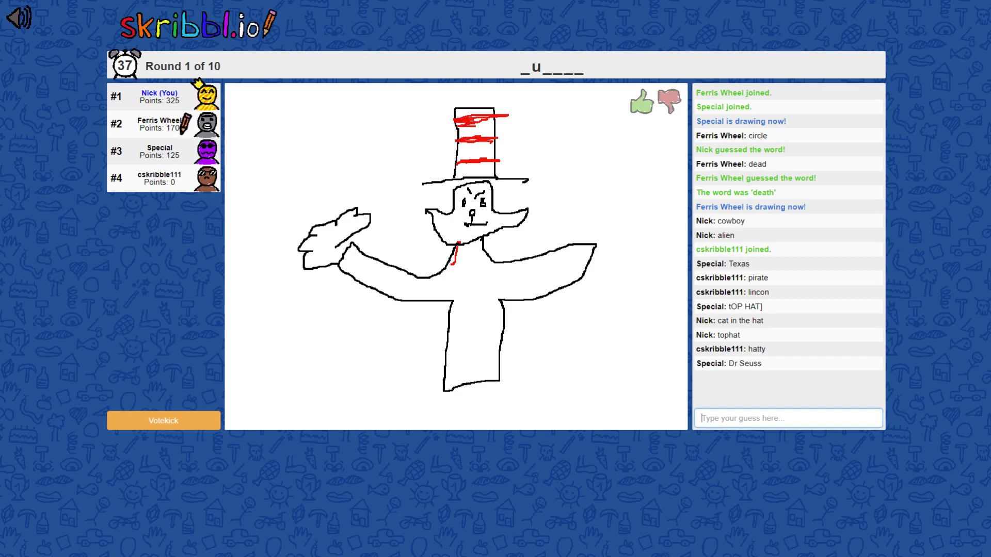
{"action": "type", "text": "mrd"}
{"action": "type", "text": "rder"}
{"action": "key", "text": "Return"}
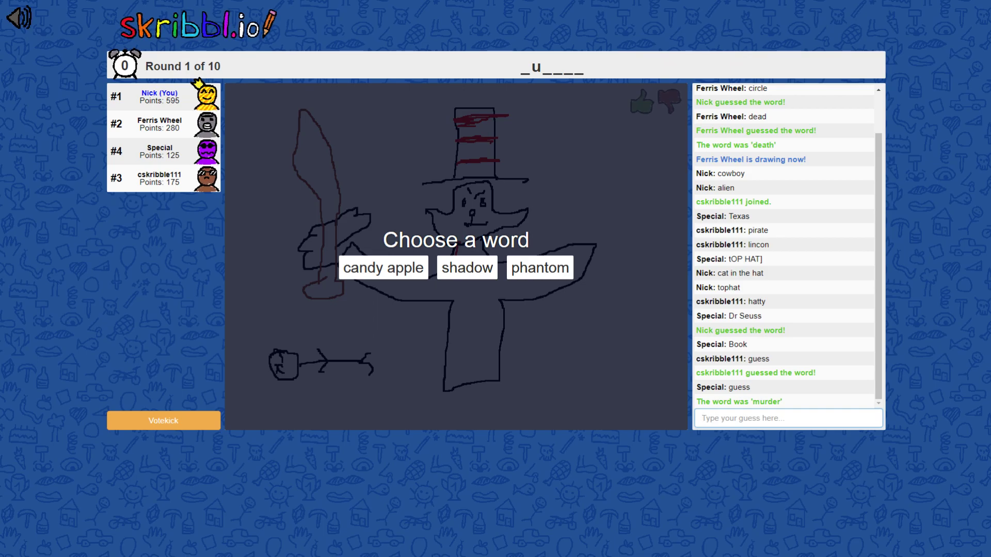
- Choose 'phantom' and sketch a light blue angry ghost with outstretched arms
{"action": "left_click", "coordinate": [540, 267]}
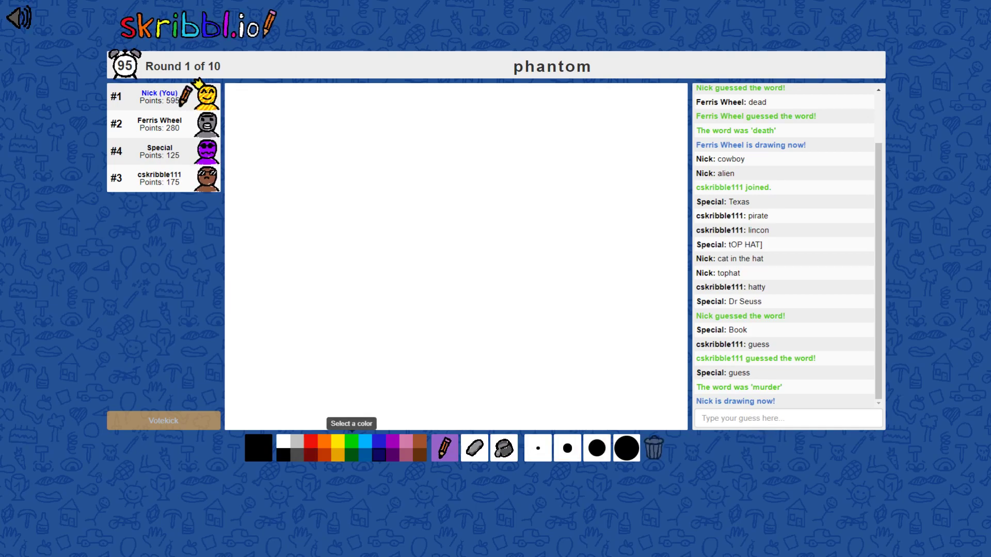
{"action": "left_click", "coordinate": [365, 440]}
{"action": "mouse_move", "coordinate": [435, 152]}
{"action": "left_mouse_down"}
{"action": "mouse_move", "coordinate": [404, 255]}
{"action": "mouse_move", "coordinate": [498, 205]}
{"action": "mouse_move", "coordinate": [456, 160]}
{"action": "mouse_move", "coordinate": [431, 149]}
{"action": "left_mouse_up"}
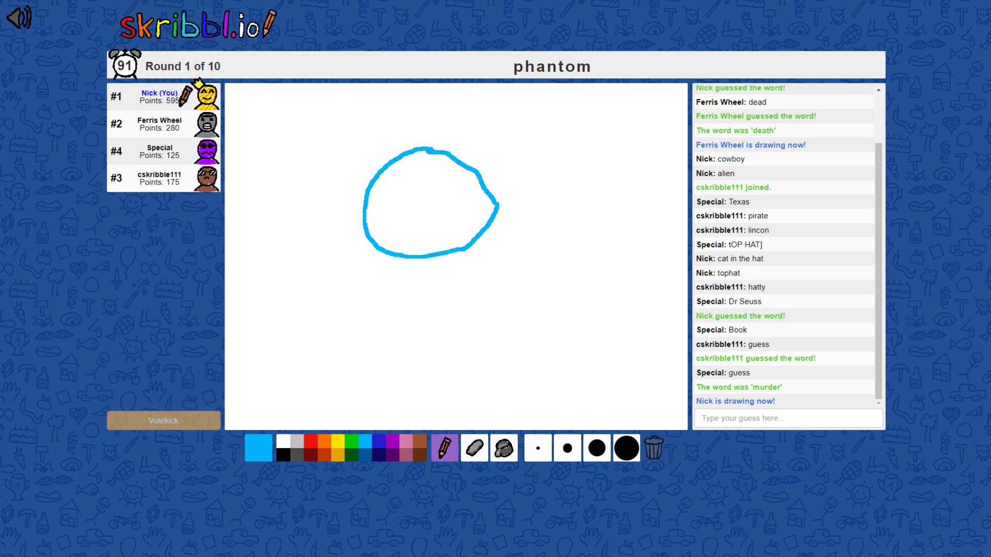
{"action": "mouse_move", "coordinate": [377, 251]}
{"action": "left_mouse_down"}
{"action": "mouse_move", "coordinate": [377, 399]}
{"action": "mouse_move", "coordinate": [395, 411]}
{"action": "mouse_move", "coordinate": [452, 252]}
{"action": "left_mouse_up"}
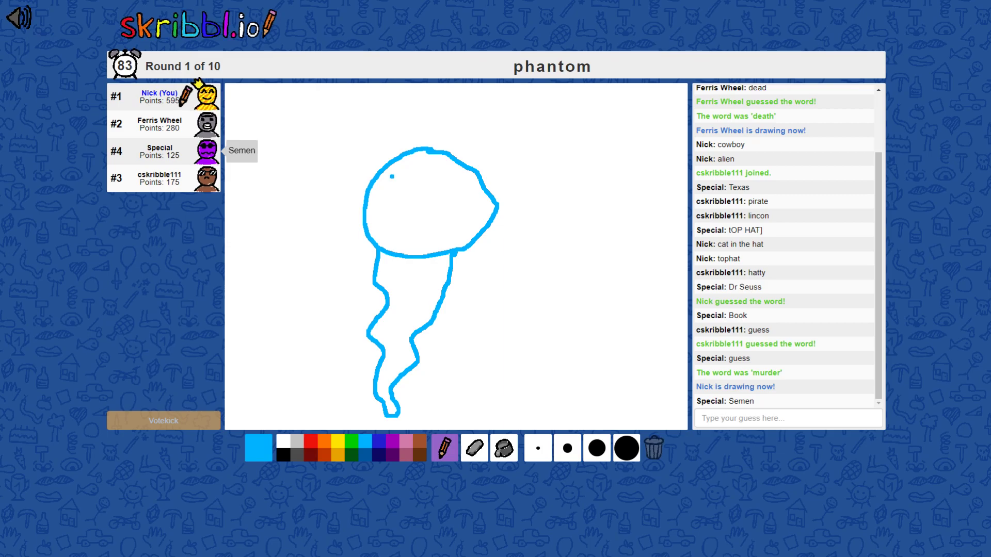
{"action": "mouse_move", "coordinate": [392, 176]}
{"action": "left_mouse_down"}
{"action": "mouse_move", "coordinate": [415, 195]}
{"action": "mouse_move", "coordinate": [400, 187]}
{"action": "mouse_move", "coordinate": [436, 191]}
{"action": "mouse_move", "coordinate": [462, 169]}
{"action": "mouse_move", "coordinate": [451, 203]}
{"action": "mouse_move", "coordinate": [455, 188]}
{"action": "left_mouse_up"}
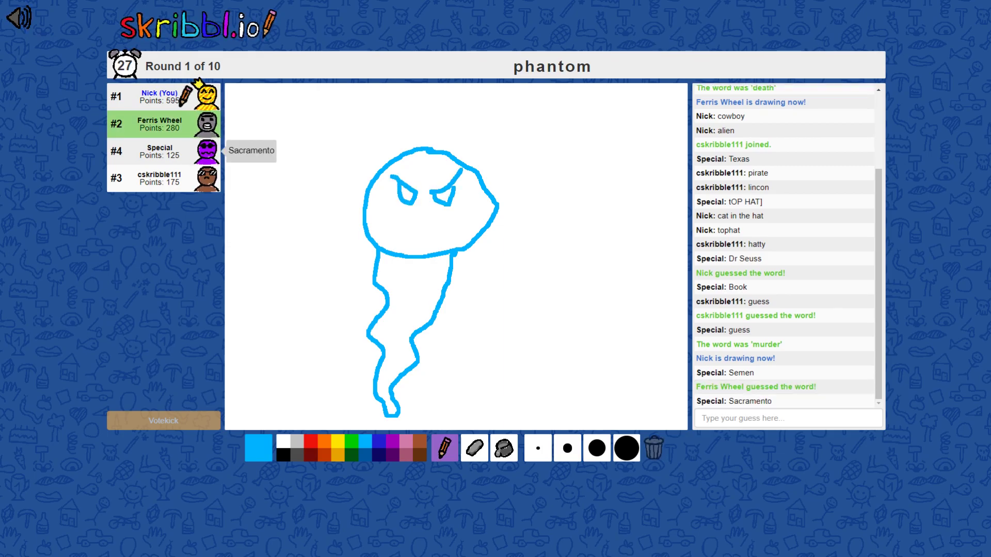
{"action": "mouse_move", "coordinate": [403, 224]}
{"action": "left_mouse_down"}
{"action": "mouse_move", "coordinate": [453, 221]}
{"action": "mouse_move", "coordinate": [404, 222]}
{"action": "left_mouse_up"}
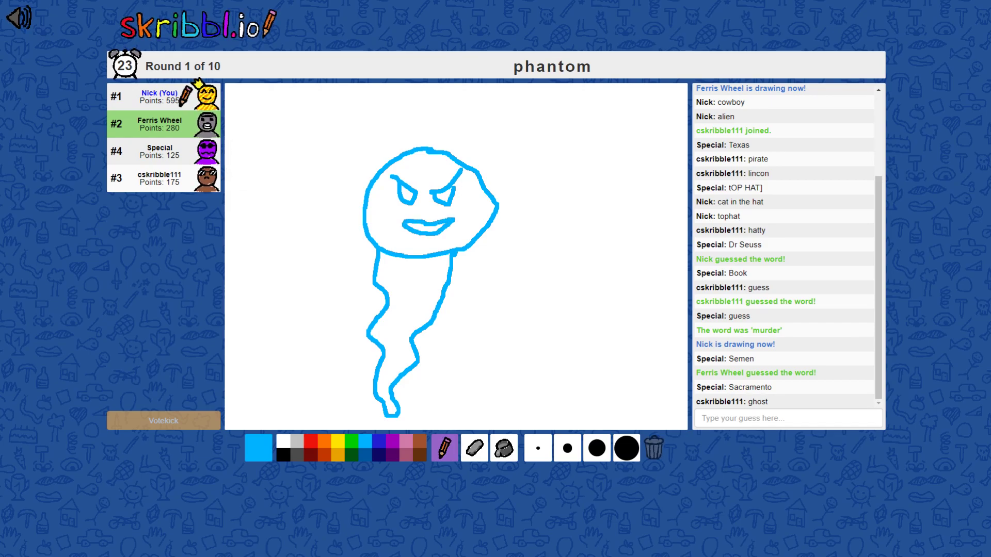
{"action": "mouse_move", "coordinate": [400, 266]}
{"action": "left_mouse_down"}
{"action": "mouse_move", "coordinate": [446, 271]}
{"action": "mouse_move", "coordinate": [523, 254]}
{"action": "mouse_move", "coordinate": [443, 288]}
{"action": "mouse_move", "coordinate": [399, 282]}
{"action": "left_mouse_up"}
{"action": "mouse_move", "coordinate": [452, 256]}
{"action": "left_mouse_down"}
{"action": "mouse_move", "coordinate": [501, 241]}
{"action": "mouse_move", "coordinate": [571, 264]}
{"action": "mouse_move", "coordinate": [507, 276]}
{"action": "left_mouse_up"}
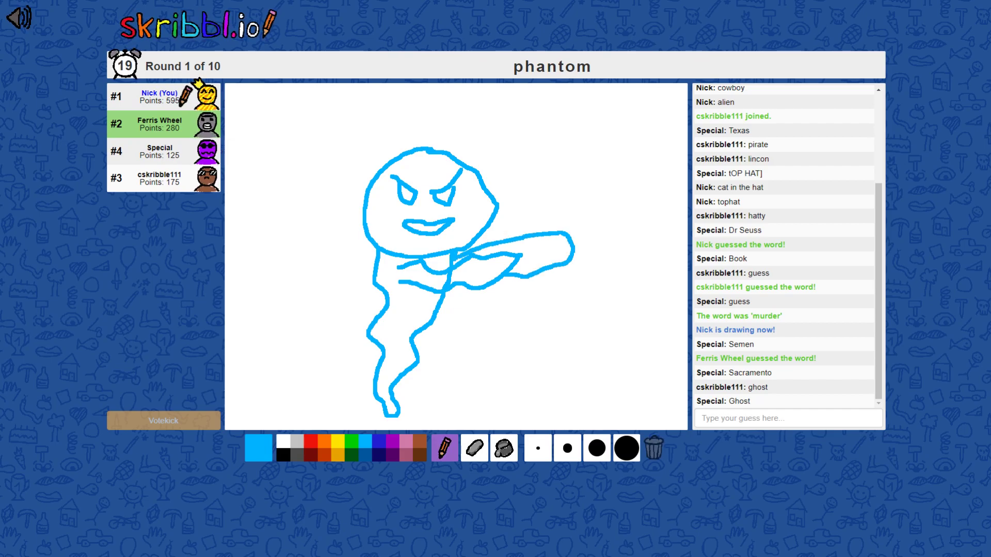
- Fill the ghost's arm and outline dark blue and its body light blue
{"action": "left_click", "coordinate": [365, 455]}
{"action": "left_click", "coordinate": [504, 448]}
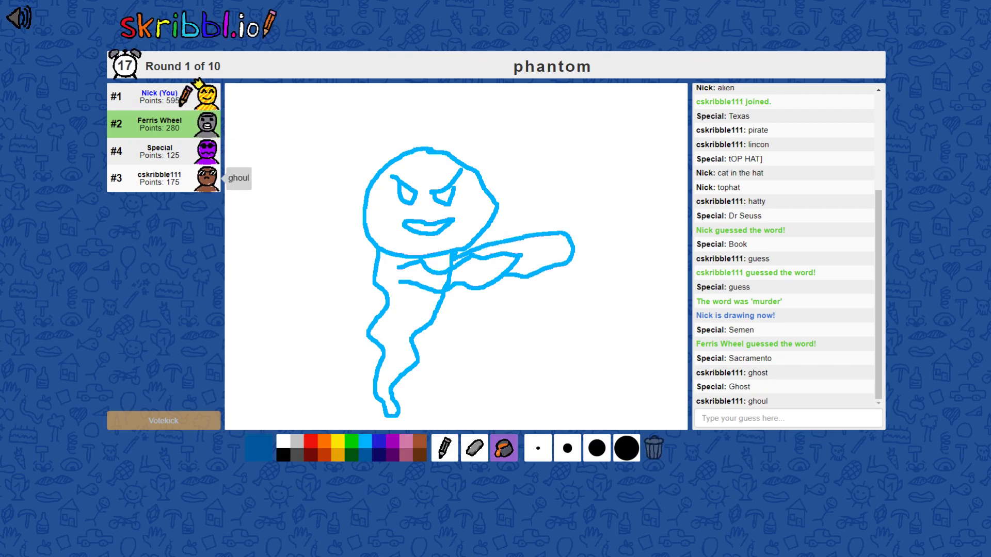
{"action": "left_click", "coordinate": [542, 249]}
{"action": "left_click", "coordinate": [366, 211]}
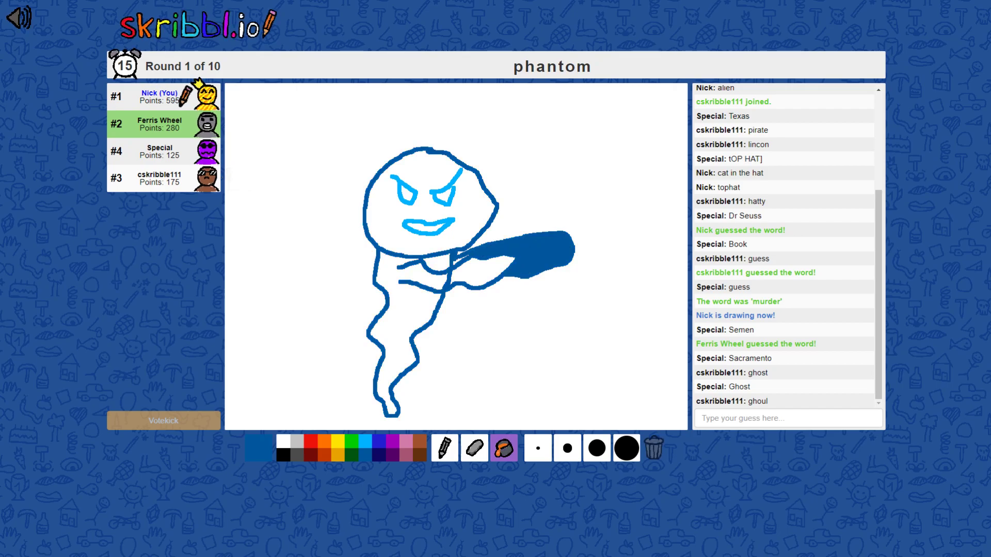
{"action": "left_click", "coordinate": [364, 441]}
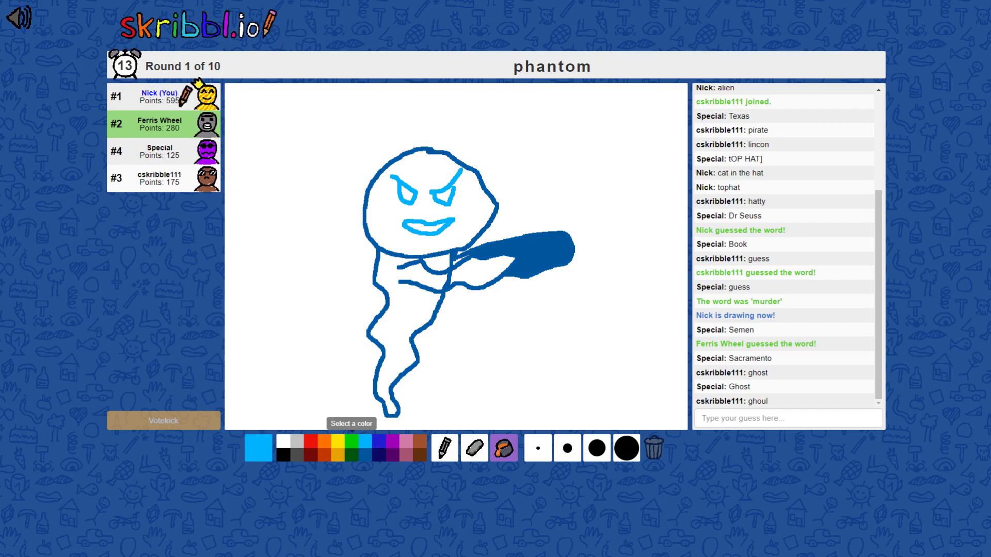
{"action": "left_click", "coordinate": [534, 252]}
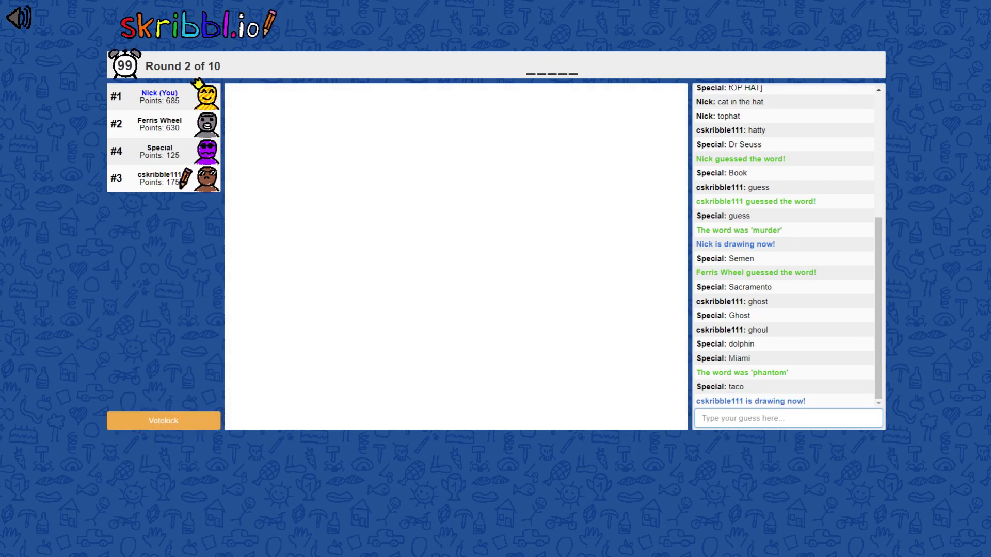
{"action": "type", "text": "ghost"}
- Guess ghost and shrek, then correctly guess 'alien'
{"action": "key", "text": "Return"}
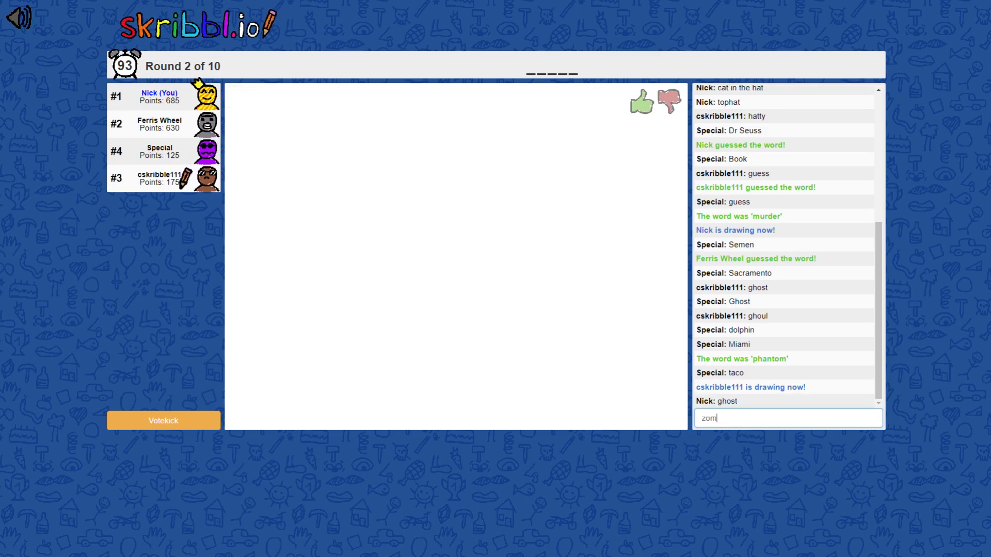
{"action": "type", "text": "shrek"}
{"action": "key", "text": "Return"}
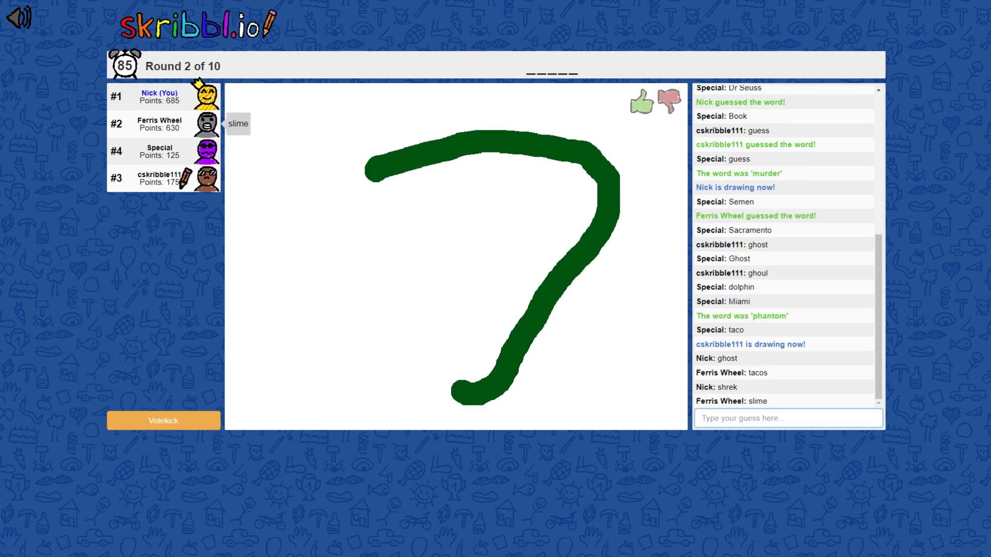
{"action": "type", "text": "agae"}
{"action": "key", "text": "Return"}
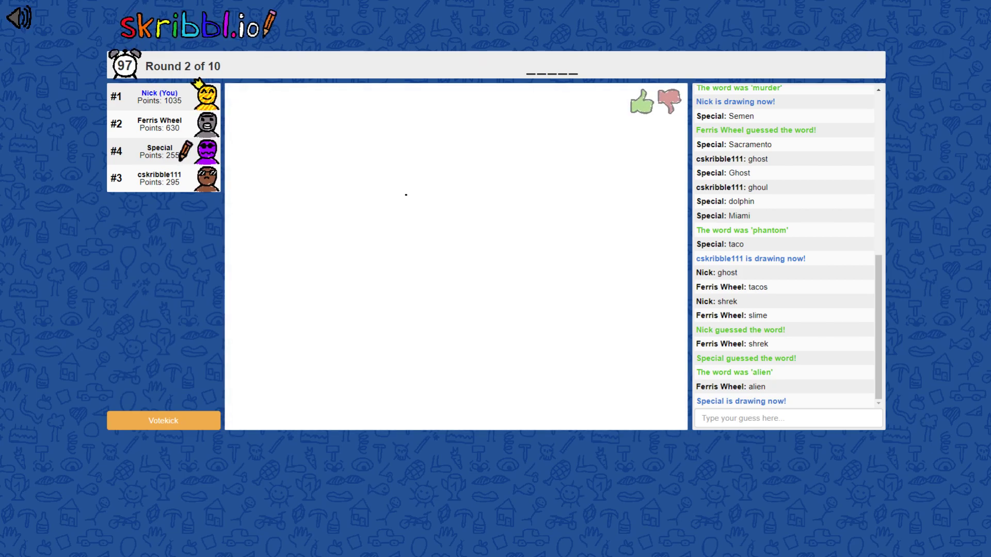
{"action": "type", "text": "alien"}
- Guess alien, death and dead, then correctly guess 'witch'
{"action": "key", "text": "Return"}
{"action": "type", "text": "death"}
{"action": "key", "text": "Return"}
{"action": "type", "text": "dead"}
{"action": "key", "text": "Return"}
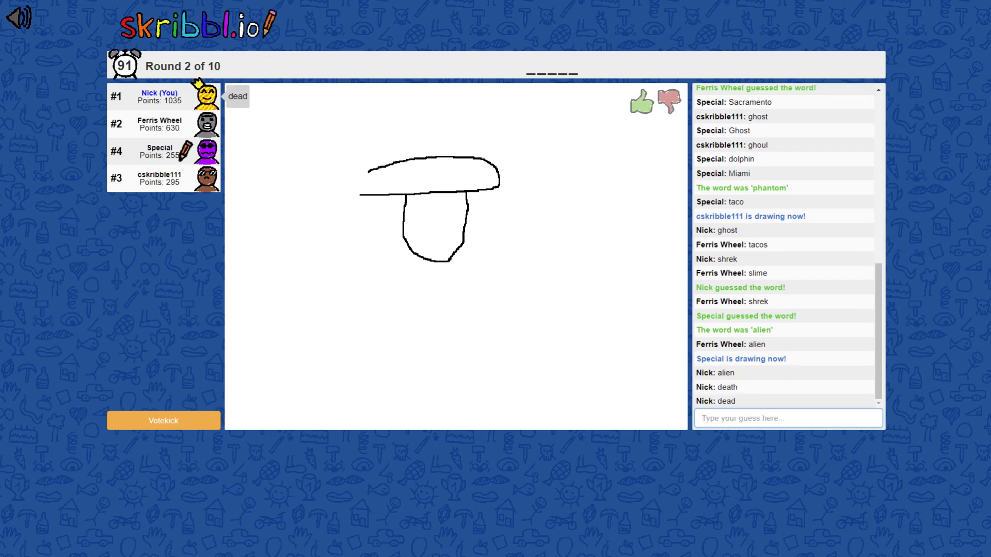
{"action": "type", "text": "ded"}
{"action": "key", "text": "BackSpace"}
{"action": "key", "text": "BackSpace"}
{"action": "key", "text": "BackSpace"}
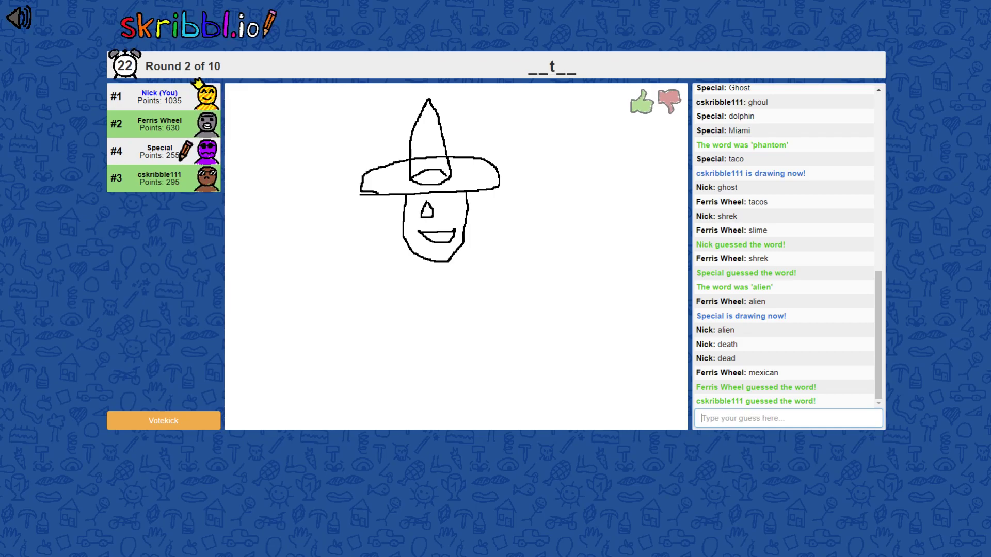
{"action": "type", "text": "witch"}
{"action": "key", "text": "Return"}
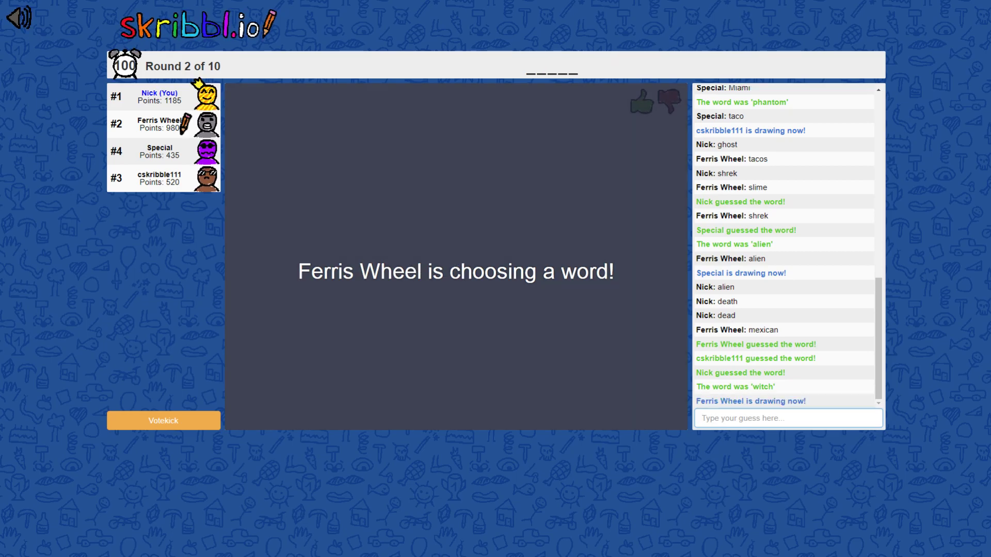
{"action": "type", "text": "death"}
- Guess death, satan and demon to get the word 'devil'
{"action": "key", "text": "Return"}
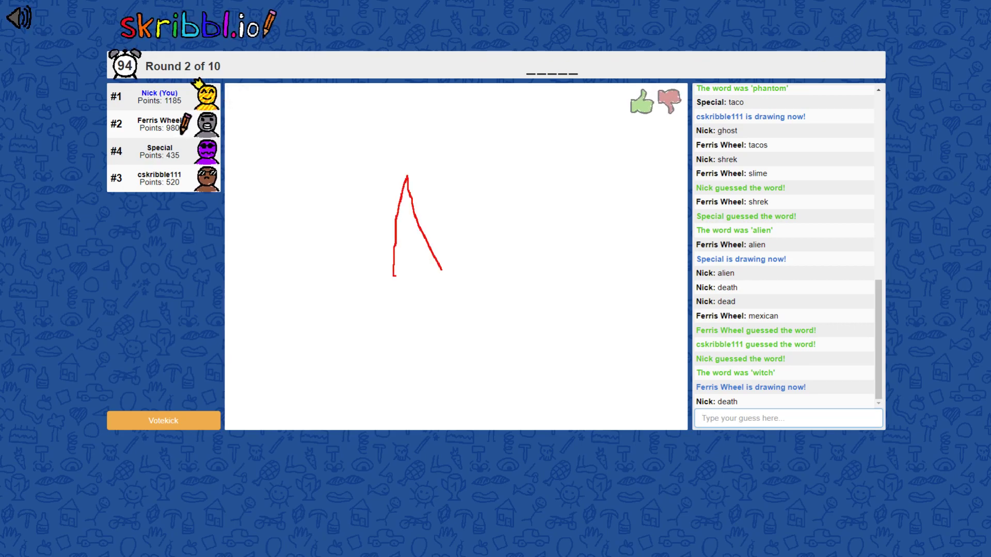
{"action": "type", "text": "satan"}
{"action": "key", "text": "Return"}
{"action": "type", "text": "demon"}
{"action": "key", "text": "Return"}
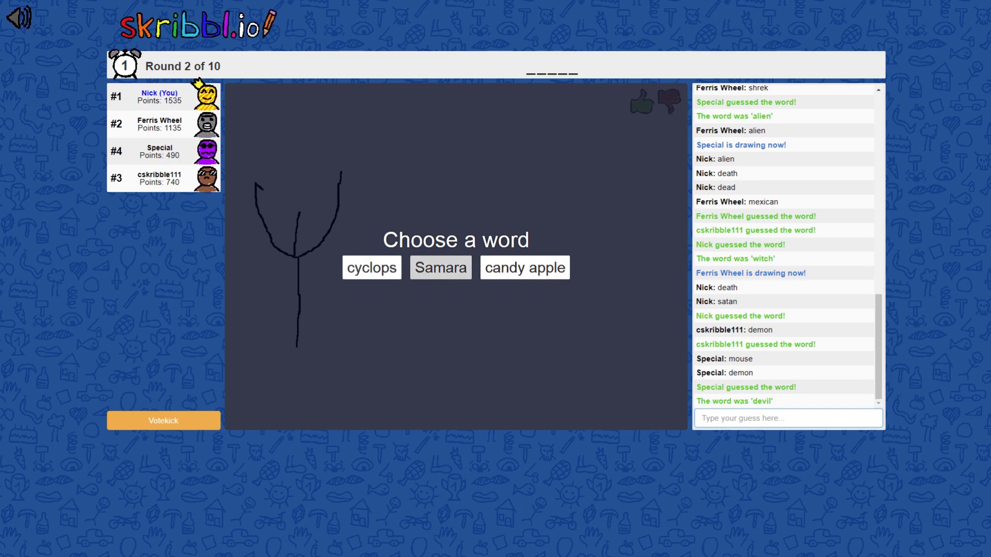
- Choose 'Samara', outline a box and shade its top dark grey
{"action": "left_click", "coordinate": [440, 267]}
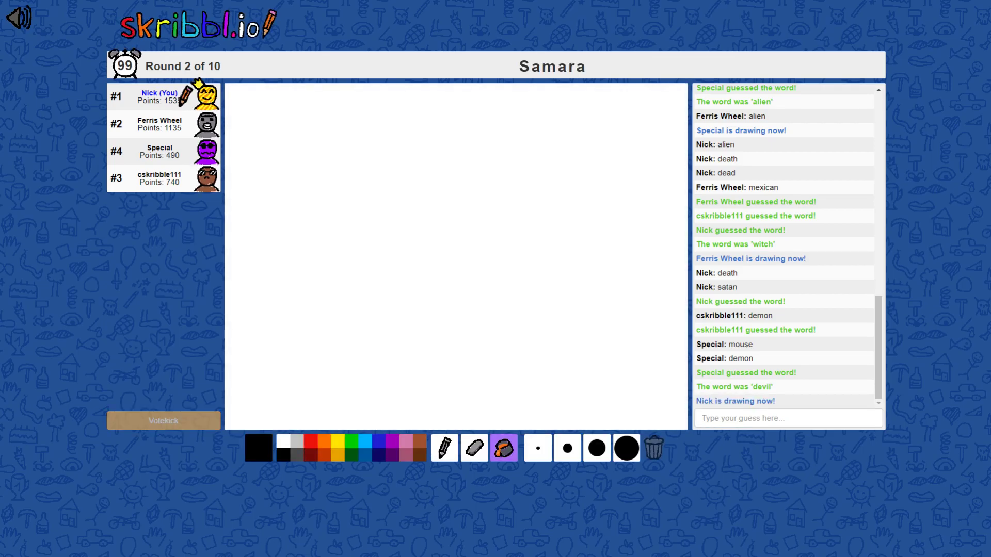
{"action": "mouse_move", "coordinate": [430, 207]}
{"action": "left_mouse_down"}
{"action": "mouse_move", "coordinate": [422, 281]}
{"action": "mouse_move", "coordinate": [580, 244]}
{"action": "mouse_move", "coordinate": [574, 186]}
{"action": "mouse_move", "coordinate": [428, 201]}
{"action": "mouse_move", "coordinate": [571, 198]}
{"action": "mouse_move", "coordinate": [505, 206]}
{"action": "left_mouse_up"}
{"action": "left_click", "coordinate": [296, 440]}
{"action": "left_click", "coordinate": [297, 456]}
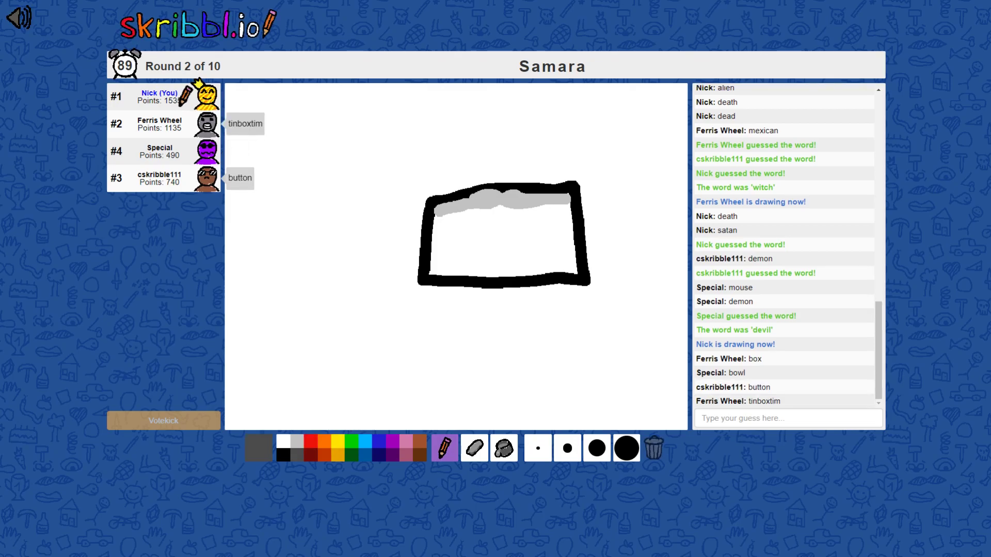
{"action": "mouse_move", "coordinate": [431, 218]}
{"action": "left_mouse_down"}
{"action": "mouse_move", "coordinate": [488, 223]}
{"action": "mouse_move", "coordinate": [501, 211]}
{"action": "mouse_move", "coordinate": [574, 201]}
{"action": "mouse_move", "coordinate": [496, 217]}
{"action": "mouse_move", "coordinate": [463, 206]}
{"action": "mouse_move", "coordinate": [449, 226]}
{"action": "mouse_move", "coordinate": [518, 225]}
{"action": "mouse_move", "coordinate": [573, 207]}
{"action": "left_mouse_up"}
- Add more dark grey streaks and fill the box's lower half light grey
{"action": "left_click", "coordinate": [296, 442]}
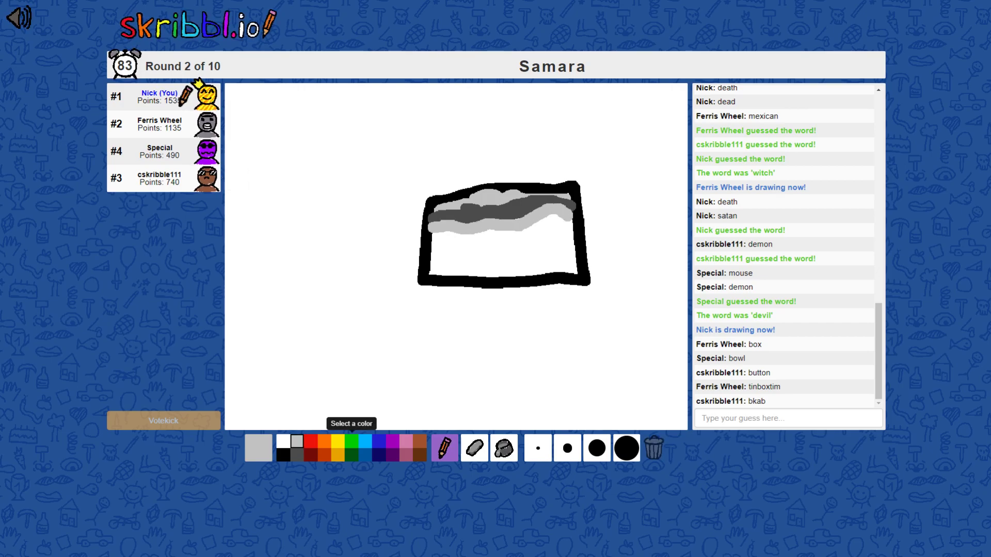
{"action": "left_click", "coordinate": [296, 455]}
{"action": "left_click_drag", "start_coordinate": [431, 234], "coordinate": [573, 218]}
{"action": "left_click", "coordinate": [297, 442]}
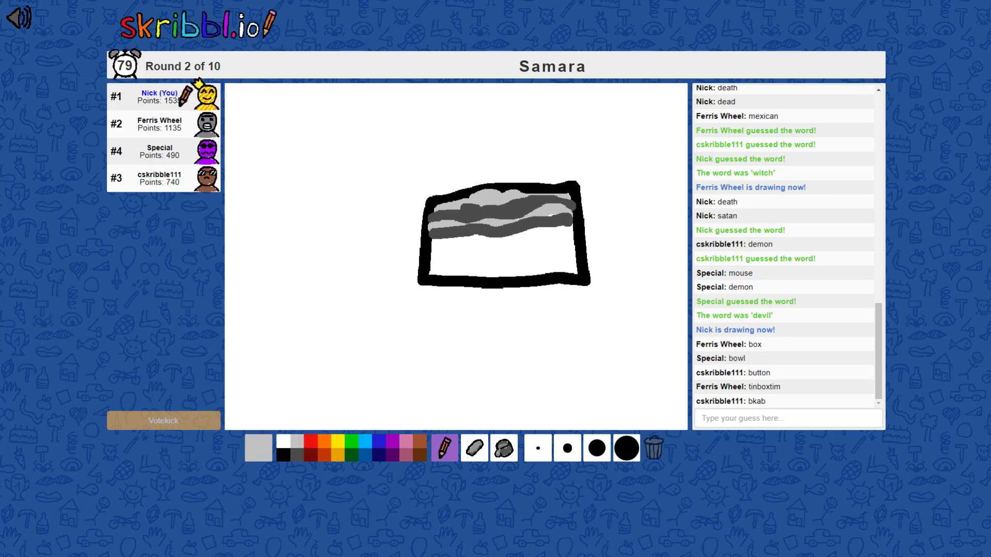
{"action": "left_click", "coordinate": [503, 257]}
{"action": "left_click", "coordinate": [444, 448]}
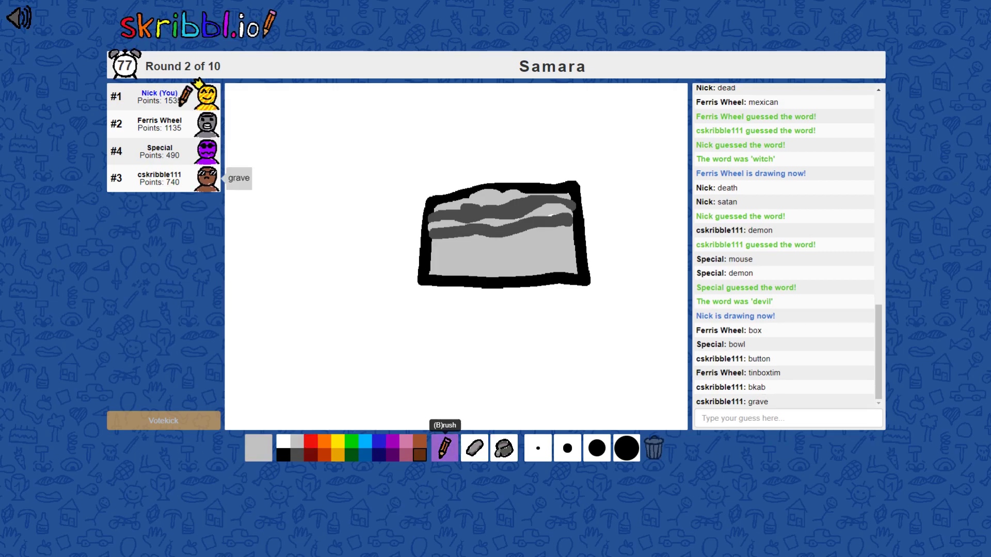
{"action": "left_click", "coordinate": [283, 455]}
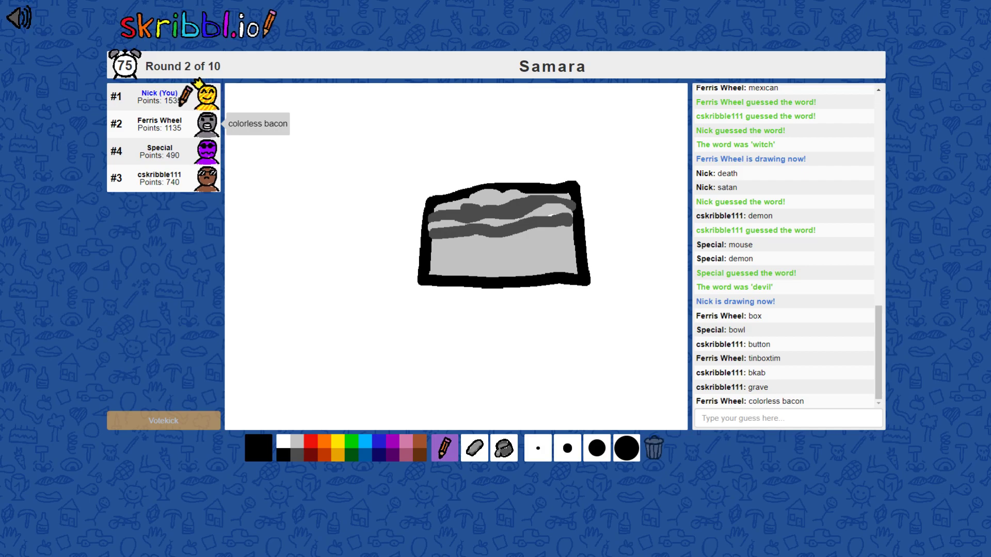
- Draw a black circle on the box and a long-haired figure beside it
{"action": "mouse_move", "coordinate": [392, 237]}
{"action": "left_mouse_down"}
{"action": "mouse_move", "coordinate": [421, 259]}
{"action": "mouse_move", "coordinate": [385, 233]}
{"action": "mouse_move", "coordinate": [488, 229]}
{"action": "mouse_move", "coordinate": [457, 247]}
{"action": "mouse_move", "coordinate": [540, 221]}
{"action": "mouse_move", "coordinate": [480, 213]}
{"action": "mouse_move", "coordinate": [488, 235]}
{"action": "mouse_move", "coordinate": [515, 241]}
{"action": "mouse_move", "coordinate": [500, 214]}
{"action": "left_mouse_up"}
{"action": "mouse_move", "coordinate": [434, 256]}
{"action": "left_mouse_down"}
{"action": "mouse_move", "coordinate": [431, 316]}
{"action": "mouse_move", "coordinate": [463, 304]}
{"action": "left_mouse_up"}
{"action": "mouse_move", "coordinate": [378, 237]}
{"action": "left_mouse_down"}
{"action": "mouse_move", "coordinate": [371, 337]}
{"action": "mouse_move", "coordinate": [409, 282]}
{"action": "mouse_move", "coordinate": [422, 368]}
{"action": "mouse_move", "coordinate": [358, 256]}
{"action": "left_mouse_up"}
{"action": "left_click_drag", "start_coordinate": [428, 309], "coordinate": [433, 369]}
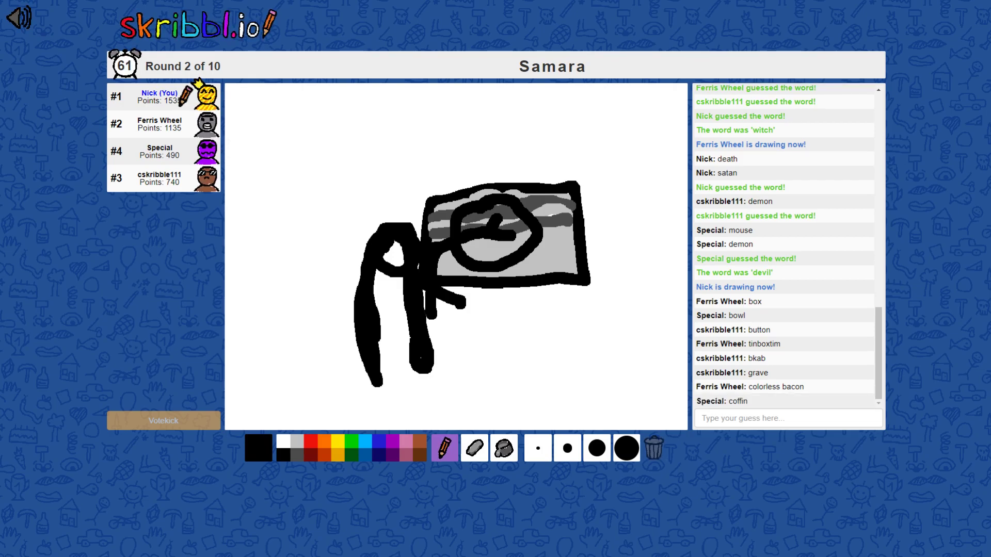
- Write the letters 'TH' at the top-left of the canvas
{"action": "left_click_drag", "start_coordinate": [288, 109], "coordinate": [290, 179]}
{"action": "mouse_move", "coordinate": [252, 117]}
{"action": "left_mouse_down"}
{"action": "mouse_move", "coordinate": [298, 108]}
{"action": "mouse_move", "coordinate": [313, 175]}
{"action": "left_mouse_up"}
{"action": "left_click_drag", "start_coordinate": [314, 143], "coordinate": [340, 138]}
{"action": "mouse_move", "coordinate": [341, 101]}
{"action": "left_mouse_down"}
{"action": "mouse_move", "coordinate": [343, 166]}
{"action": "mouse_move", "coordinate": [398, 158]}
{"action": "mouse_move", "coordinate": [406, 91]}
{"action": "left_mouse_up"}
- Complete the title 'THE RING' across the top of the canvas
{"action": "left_click", "coordinate": [452, 154]}
{"action": "mouse_move", "coordinate": [451, 154]}
{"action": "left_mouse_down"}
{"action": "mouse_move", "coordinate": [453, 128]}
{"action": "mouse_move", "coordinate": [479, 155]}
{"action": "left_mouse_up"}
{"action": "mouse_move", "coordinate": [488, 99]}
{"action": "left_mouse_down"}
{"action": "mouse_move", "coordinate": [491, 163]}
{"action": "mouse_move", "coordinate": [549, 132]}
{"action": "mouse_move", "coordinate": [561, 84]}
{"action": "mouse_move", "coordinate": [615, 141]}
{"action": "mouse_move", "coordinate": [592, 137]}
{"action": "left_mouse_up"}
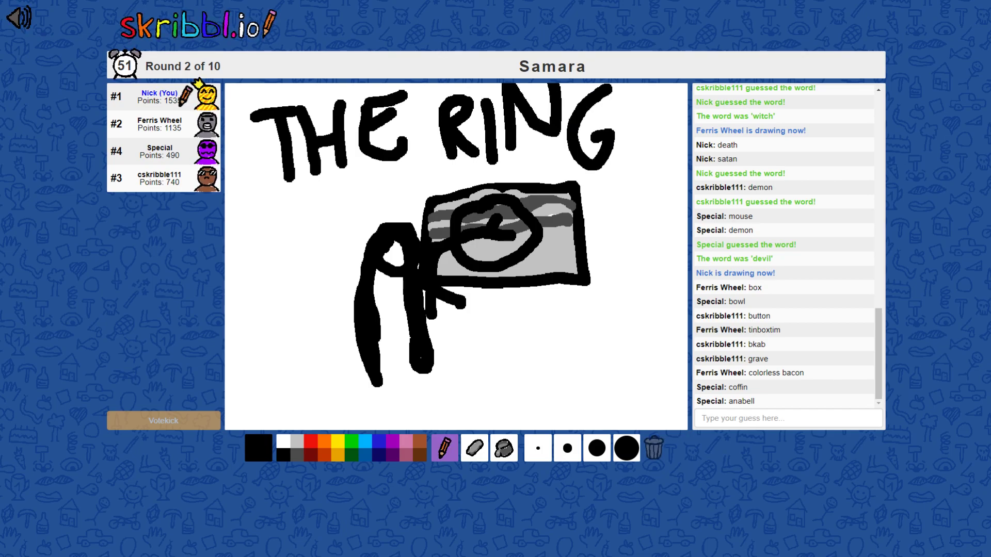
- Circle the figure's head in red and add red arrows pointing at it
{"action": "left_click", "coordinate": [310, 441]}
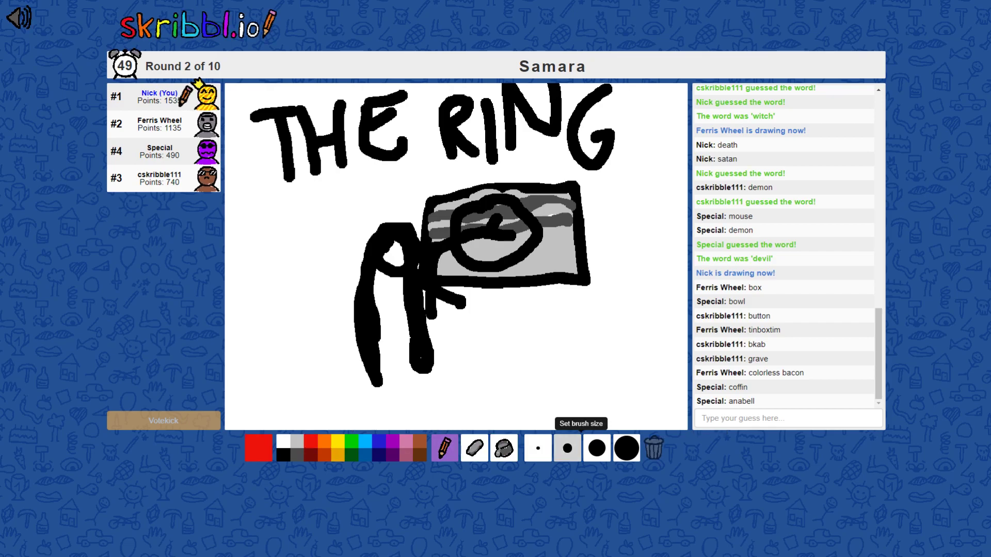
{"action": "mouse_move", "coordinate": [370, 192]}
{"action": "left_mouse_down"}
{"action": "mouse_move", "coordinate": [347, 273]}
{"action": "mouse_move", "coordinate": [424, 211]}
{"action": "mouse_move", "coordinate": [376, 200]}
{"action": "left_mouse_up"}
{"action": "mouse_move", "coordinate": [274, 218]}
{"action": "left_mouse_down"}
{"action": "mouse_move", "coordinate": [329, 240]}
{"action": "mouse_move", "coordinate": [293, 239]}
{"action": "left_mouse_up"}
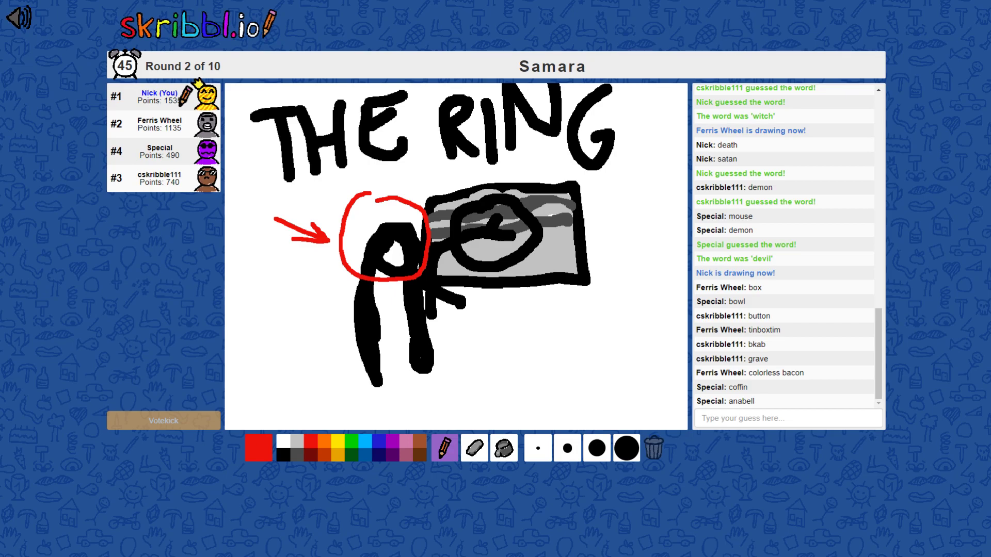
{"action": "mouse_move", "coordinate": [386, 310]}
{"action": "left_mouse_down"}
{"action": "mouse_move", "coordinate": [385, 354]}
{"action": "mouse_move", "coordinate": [387, 310]}
{"action": "mouse_move", "coordinate": [405, 333]}
{"action": "left_mouse_up"}
{"action": "mouse_move", "coordinate": [422, 203]}
{"action": "left_mouse_down"}
{"action": "mouse_move", "coordinate": [486, 181]}
{"action": "mouse_move", "coordinate": [420, 201]}
{"action": "mouse_move", "coordinate": [450, 207]}
{"action": "left_mouse_up"}
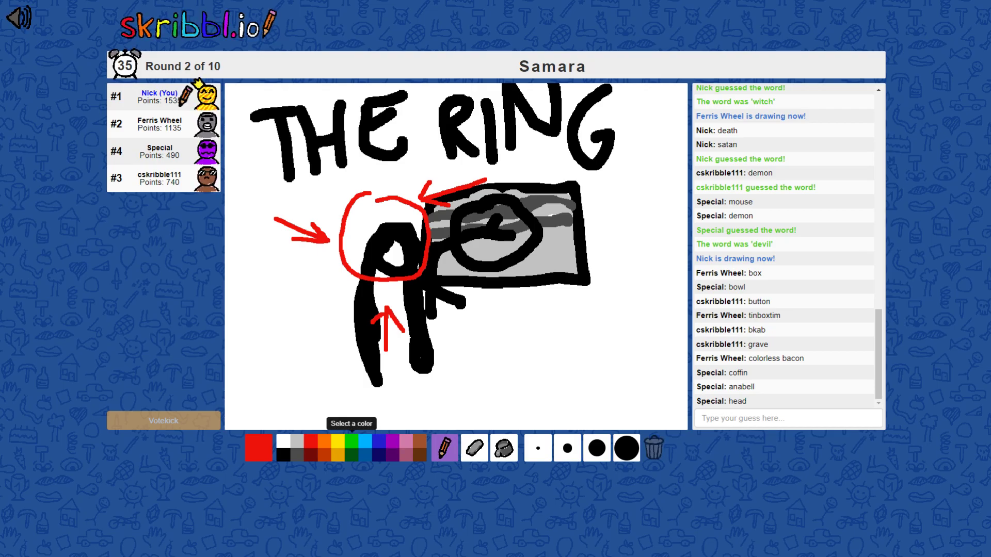
- Draw a black 3D side edge and bottom edge on the box
{"action": "left_click", "coordinate": [284, 455]}
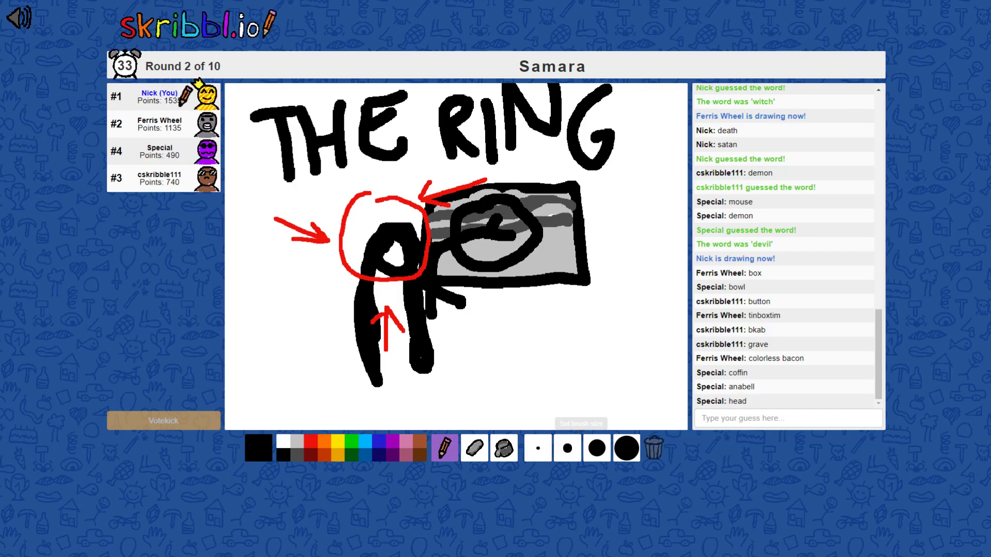
{"action": "mouse_move", "coordinate": [590, 285]}
{"action": "left_mouse_down"}
{"action": "mouse_move", "coordinate": [618, 307]}
{"action": "mouse_move", "coordinate": [611, 203]}
{"action": "mouse_move", "coordinate": [579, 183]}
{"action": "left_mouse_up"}
{"action": "left_click_drag", "start_coordinate": [618, 307], "coordinate": [456, 309]}
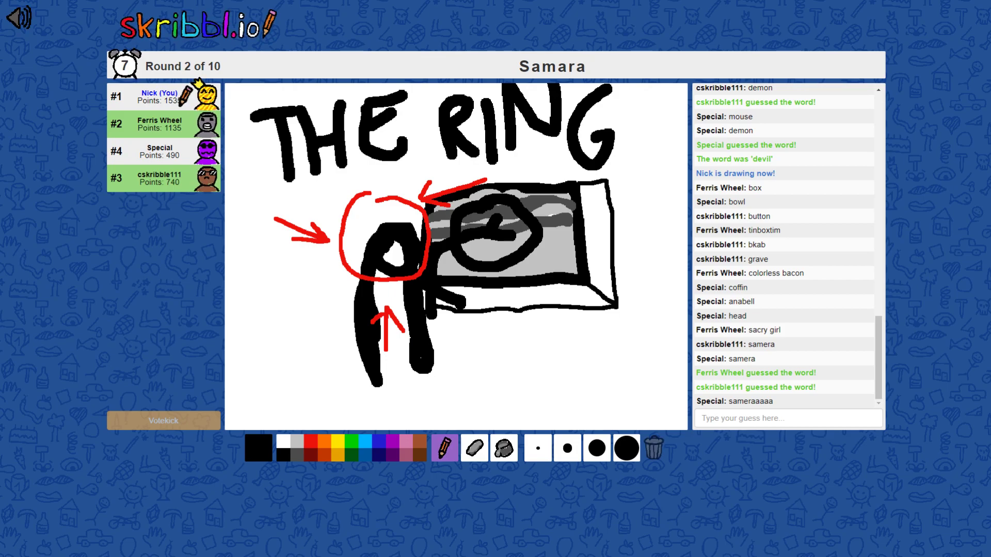
{"action": "type", "text": "sam"}
- Post 'sam' in the chat and write SAM below the drawing
{"action": "key", "text": "Return"}
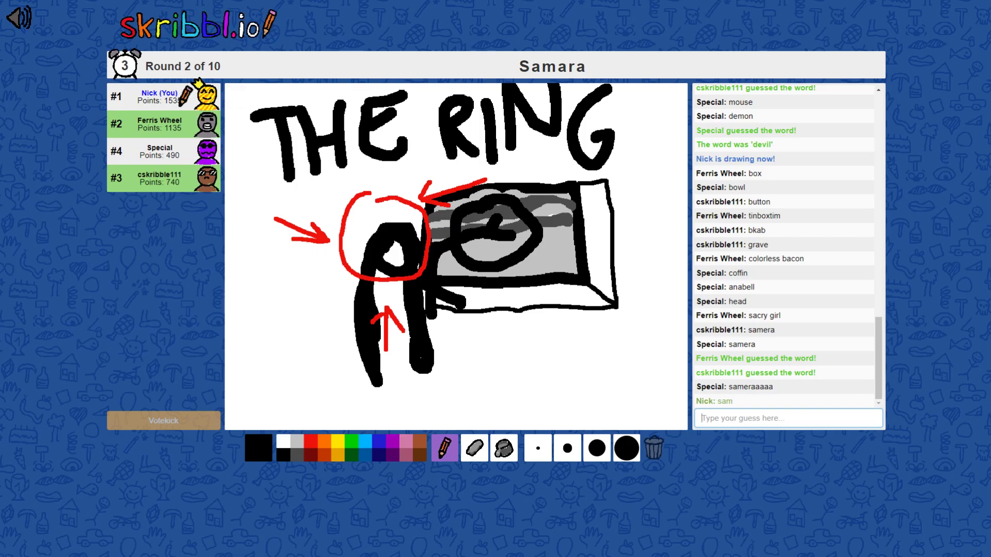
{"action": "mouse_move", "coordinate": [492, 343]}
{"action": "left_mouse_down"}
{"action": "mouse_move", "coordinate": [469, 399]}
{"action": "mouse_move", "coordinate": [525, 391]}
{"action": "mouse_move", "coordinate": [520, 373]}
{"action": "mouse_move", "coordinate": [603, 377]}
{"action": "left_mouse_up"}
{"action": "left_click_drag", "start_coordinate": [603, 311], "coordinate": [636, 338]}
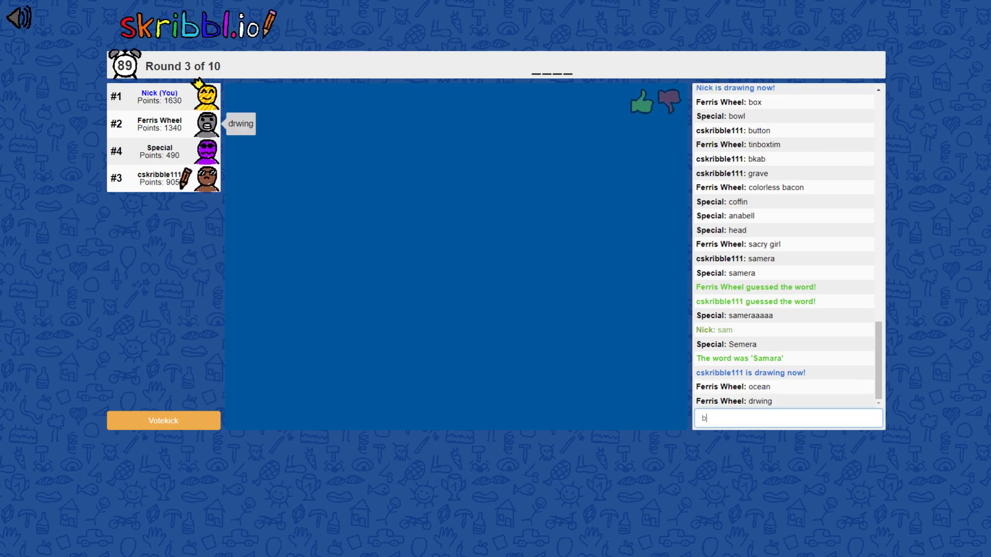
{"action": "type", "text": "blue"}
- Post the guesses blue and elsa, then water, solving the word 'cold'
{"action": "key", "text": "Return"}
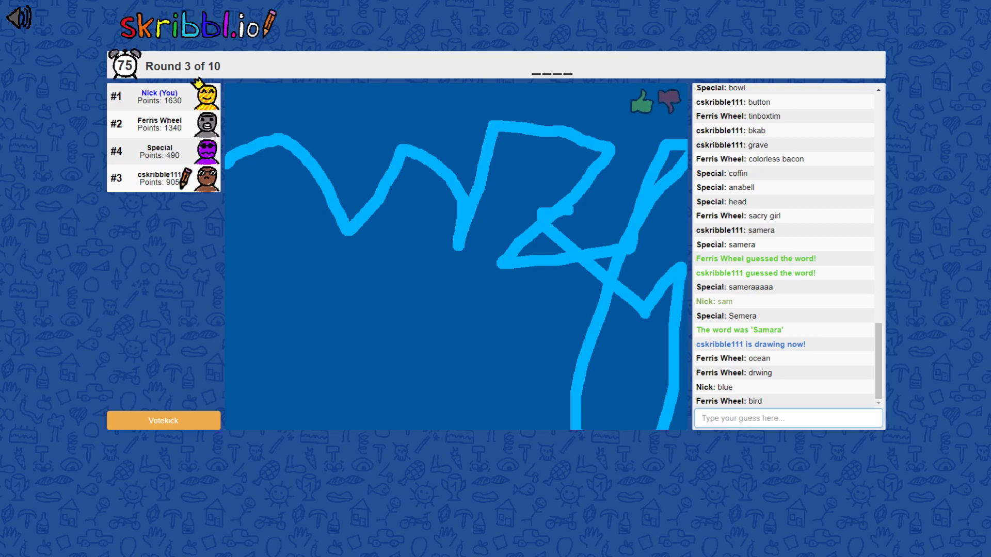
{"action": "type", "text": "elsa"}
{"action": "key", "text": "Return"}
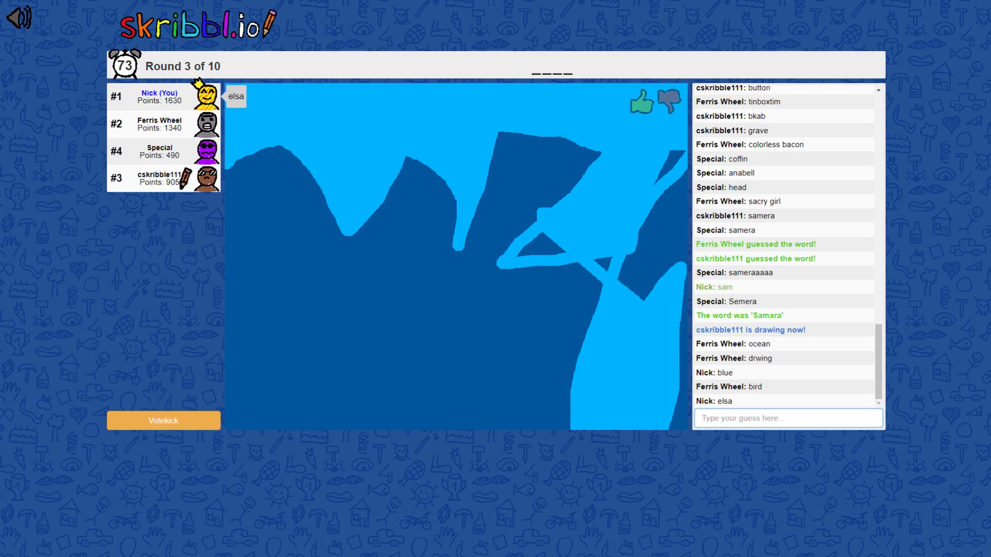
{"action": "type", "text": "water"}
{"action": "key", "text": "Return"}
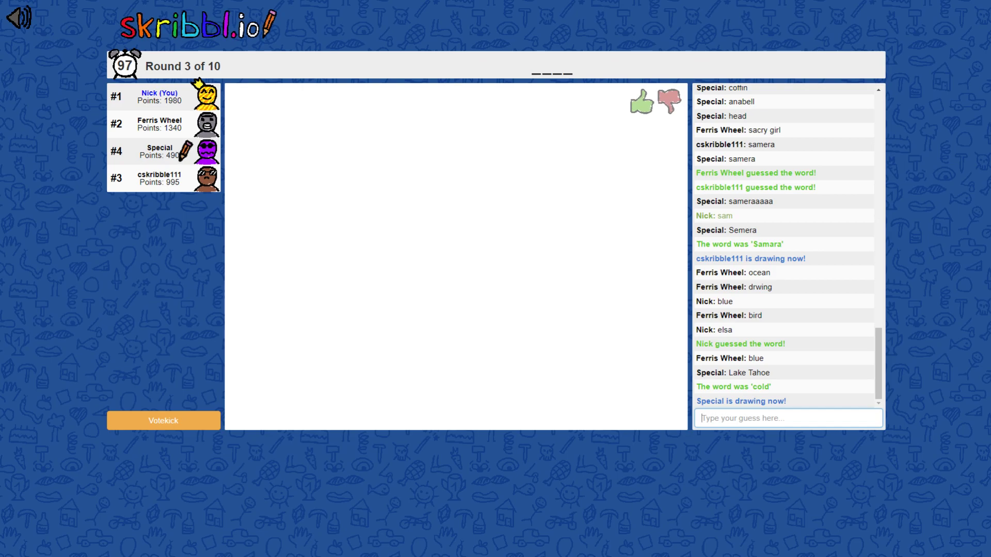
{"action": "type", "text": "cold"}
- Guess cold, lice, lick, lico, lica and Lich, then halloween for the next drawing
{"action": "key", "text": "Return"}
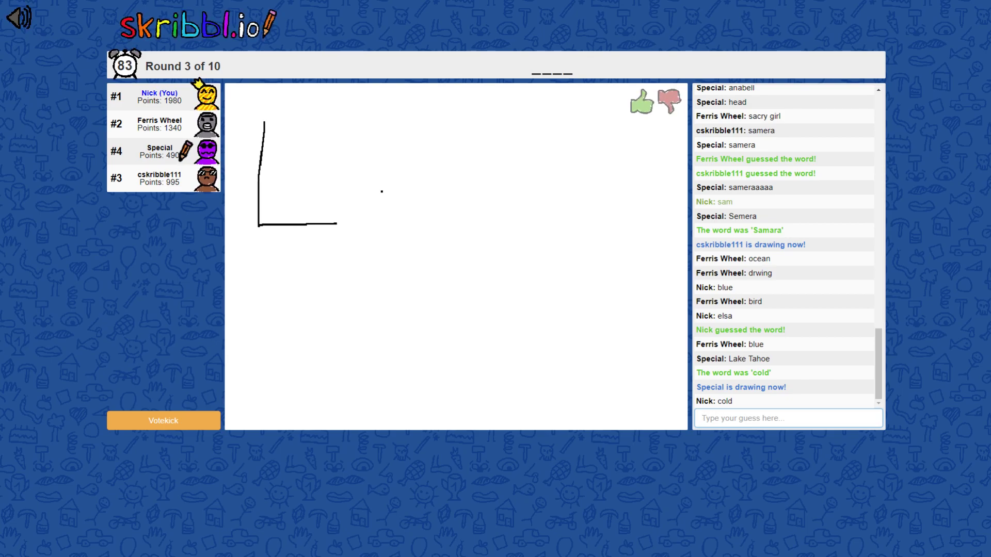
{"action": "type", "text": "l"}
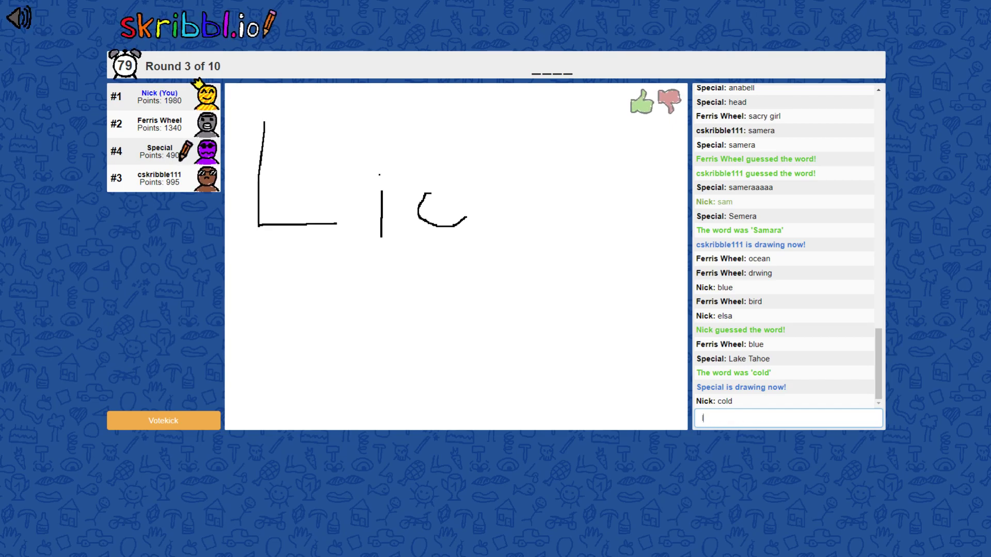
{"action": "type", "text": "ice"}
{"action": "key", "text": "Return"}
{"action": "type", "text": "lick"}
{"action": "key", "text": "Return"}
{"action": "type", "text": "lico"}
{"action": "key", "text": "Return"}
{"action": "type", "text": "lica"}
{"action": "key", "text": "Return"}
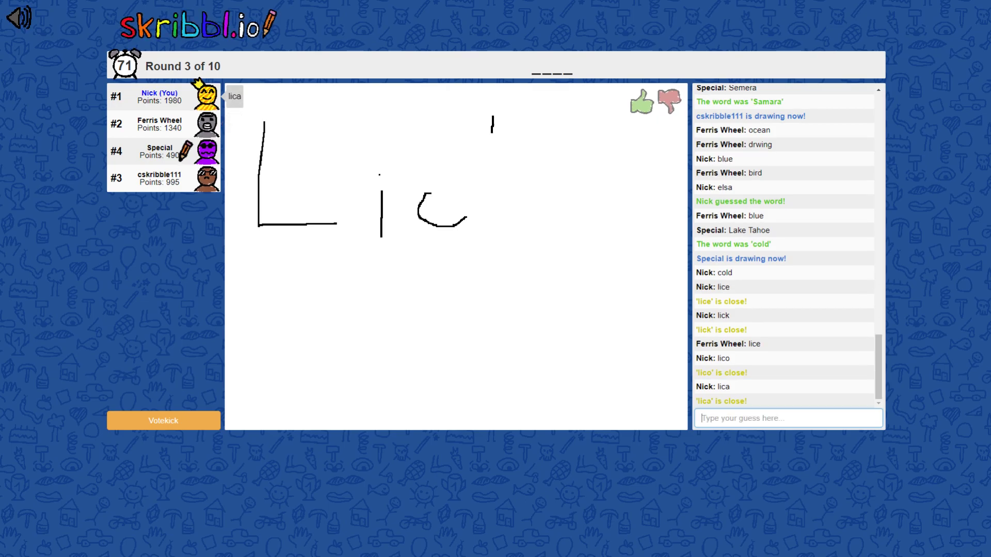
{"action": "type", "text": "lich"}
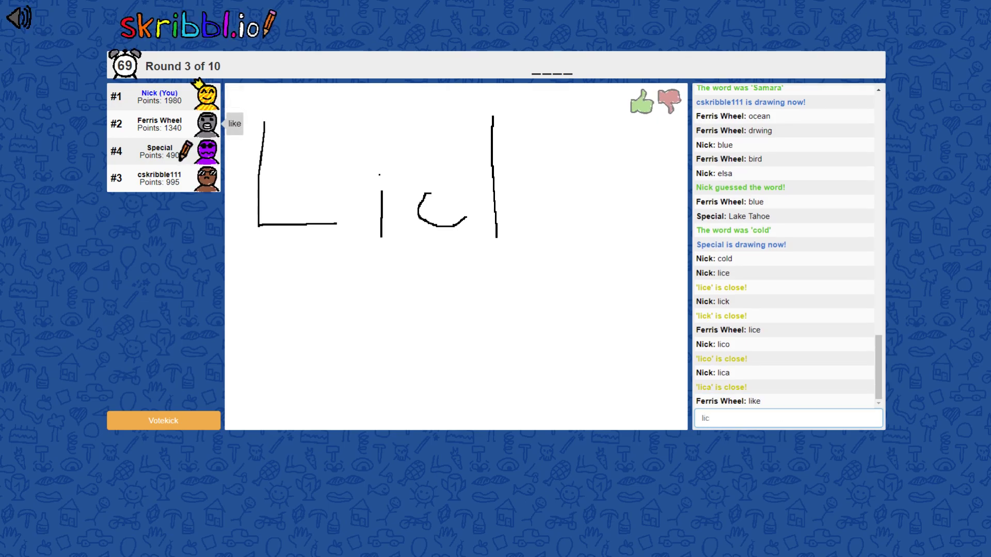
{"action": "key", "text": "Return"}
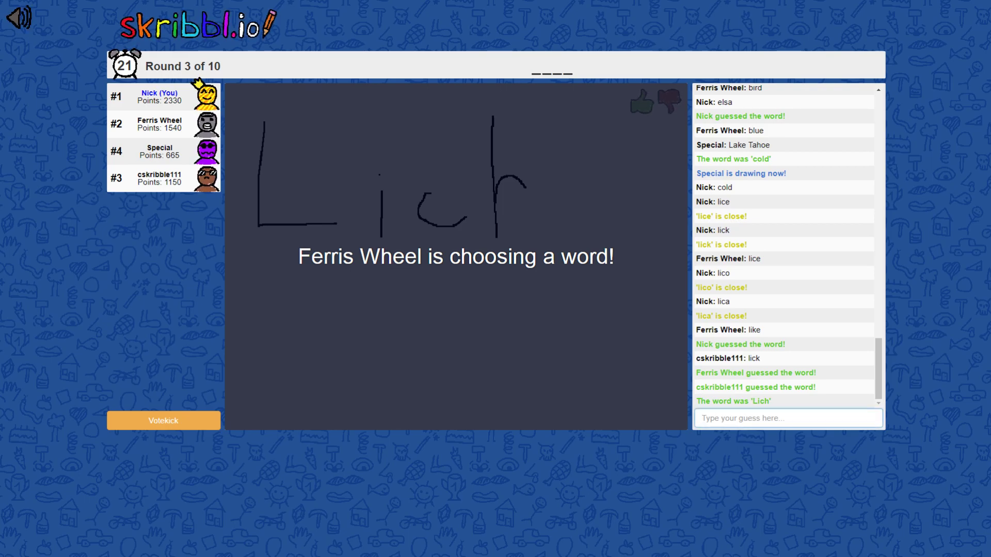
{"action": "type", "text": "halloween"}
{"action": "key", "text": "Return"}
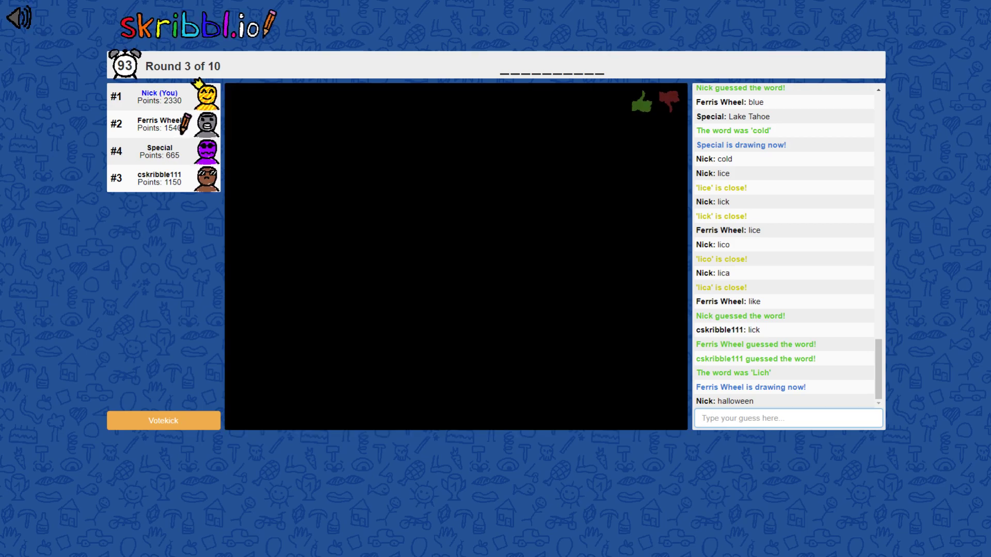
{"action": "type", "text": "nightmare"}
- Guess nightmare and witch, then broomstick correctly, and wait for the word picker
{"action": "key", "text": "Return"}
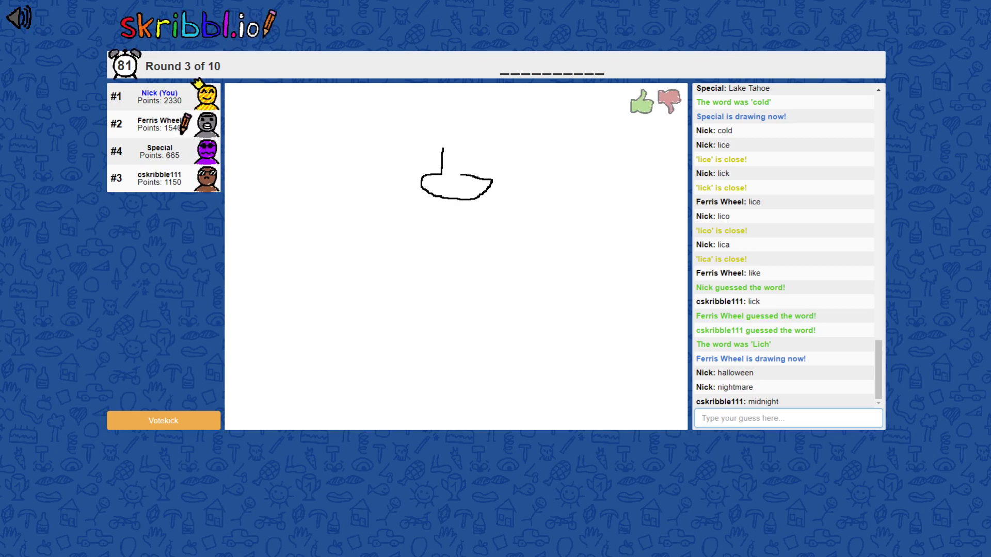
{"action": "type", "text": "witch"}
{"action": "key", "text": "Return"}
{"action": "type", "text": "broomstick"}
{"action": "key", "text": "Return"}
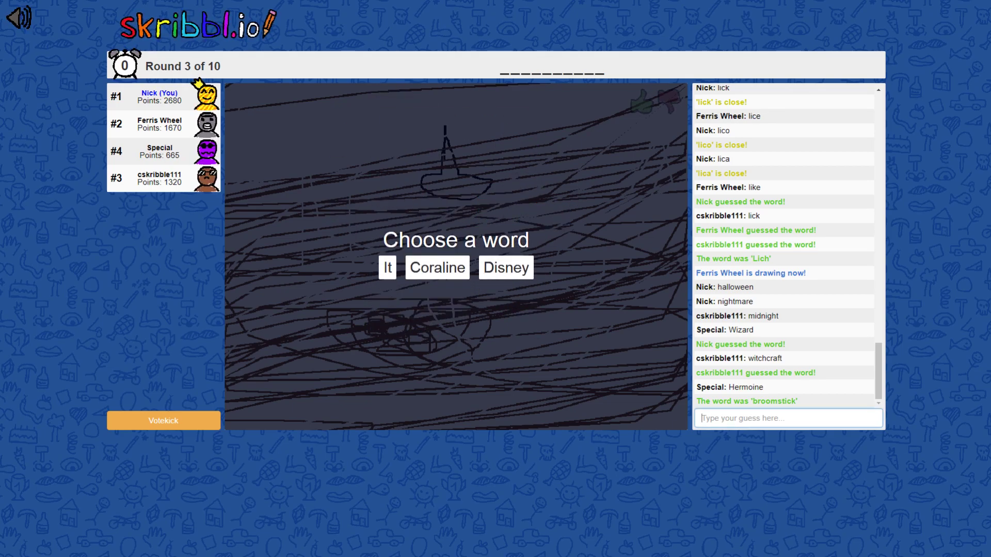
- Pick Coraline, draw a black head oval and two solid light-blue eyes
{"action": "left_click", "coordinate": [438, 267]}
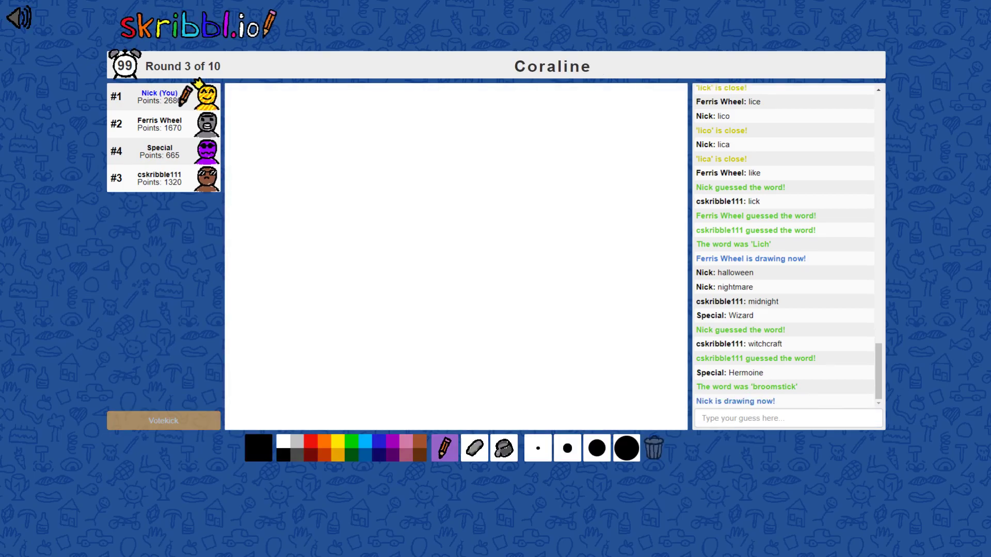
{"action": "mouse_move", "coordinate": [402, 172]}
{"action": "left_mouse_down"}
{"action": "mouse_move", "coordinate": [350, 343]}
{"action": "mouse_move", "coordinate": [518, 334]}
{"action": "mouse_move", "coordinate": [540, 217]}
{"action": "mouse_move", "coordinate": [404, 172]}
{"action": "left_mouse_up"}
{"action": "left_click", "coordinate": [364, 441]}
{"action": "mouse_move", "coordinate": [355, 229]}
{"action": "left_mouse_down"}
{"action": "mouse_move", "coordinate": [323, 254]}
{"action": "mouse_move", "coordinate": [341, 286]}
{"action": "mouse_move", "coordinate": [375, 260]}
{"action": "mouse_move", "coordinate": [357, 231]}
{"action": "left_mouse_up"}
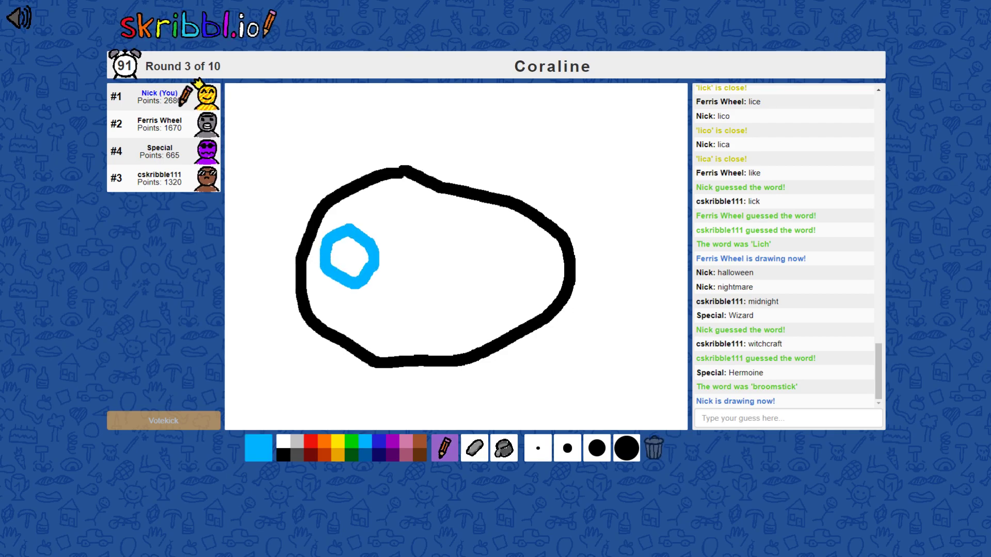
{"action": "mouse_move", "coordinate": [480, 232]}
{"action": "left_mouse_down"}
{"action": "mouse_move", "coordinate": [443, 273]}
{"action": "mouse_move", "coordinate": [500, 266]}
{"action": "mouse_move", "coordinate": [480, 231]}
{"action": "left_mouse_up"}
{"action": "left_click", "coordinate": [468, 256]}
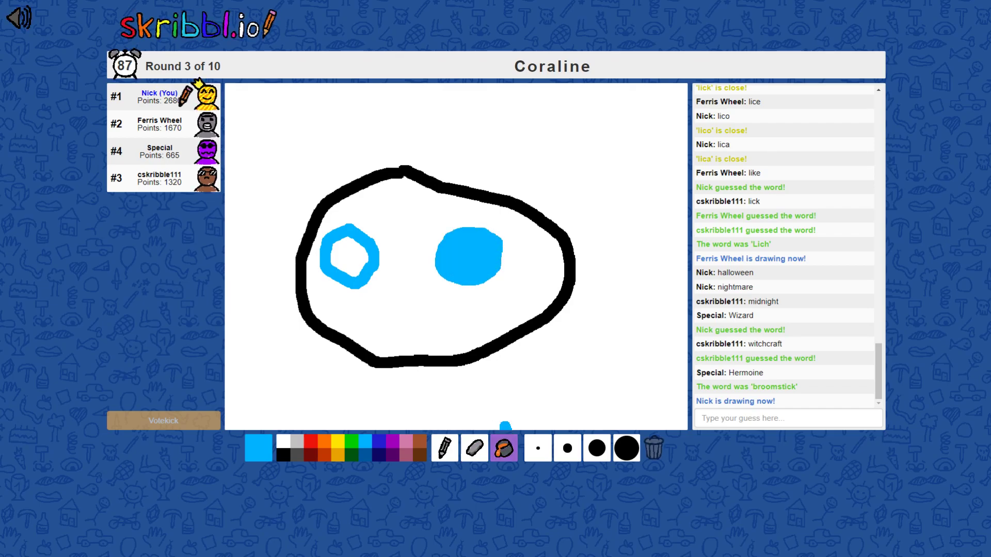
{"action": "left_click", "coordinate": [349, 256]}
- Draw black crosses over both eyes and start a navy hair outline
{"action": "left_click", "coordinate": [283, 456]}
{"action": "left_click", "coordinate": [445, 449]}
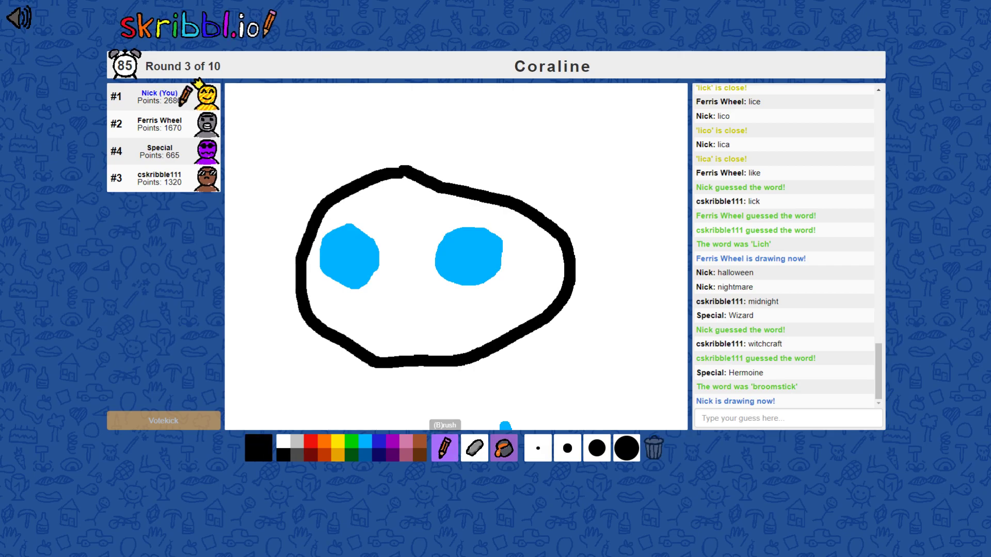
{"action": "mouse_move", "coordinate": [345, 237]}
{"action": "left_mouse_down"}
{"action": "mouse_move", "coordinate": [351, 277]}
{"action": "mouse_move", "coordinate": [373, 248]}
{"action": "left_mouse_up"}
{"action": "mouse_move", "coordinate": [463, 235]}
{"action": "left_mouse_down"}
{"action": "mouse_move", "coordinate": [465, 280]}
{"action": "mouse_move", "coordinate": [484, 248]}
{"action": "left_mouse_up"}
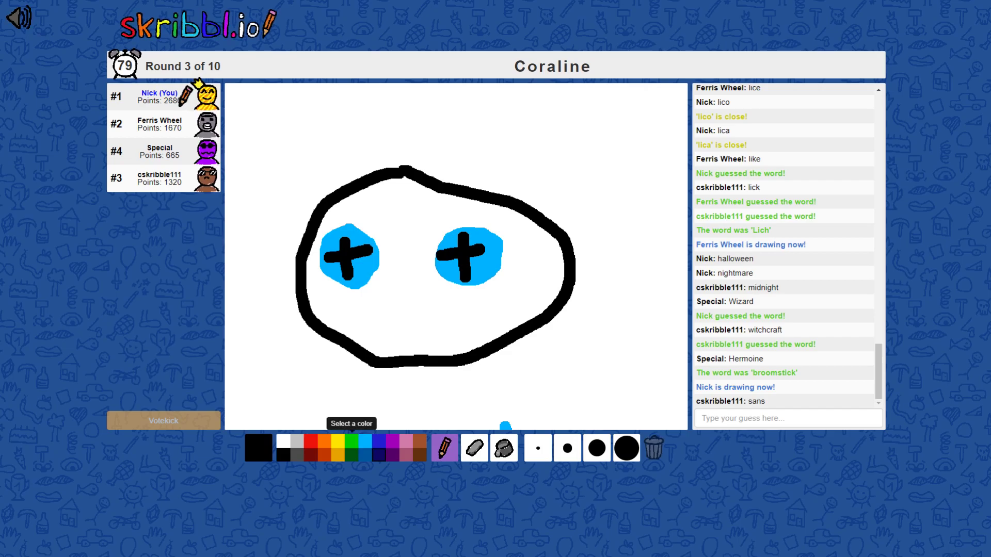
{"action": "left_click", "coordinate": [365, 456]}
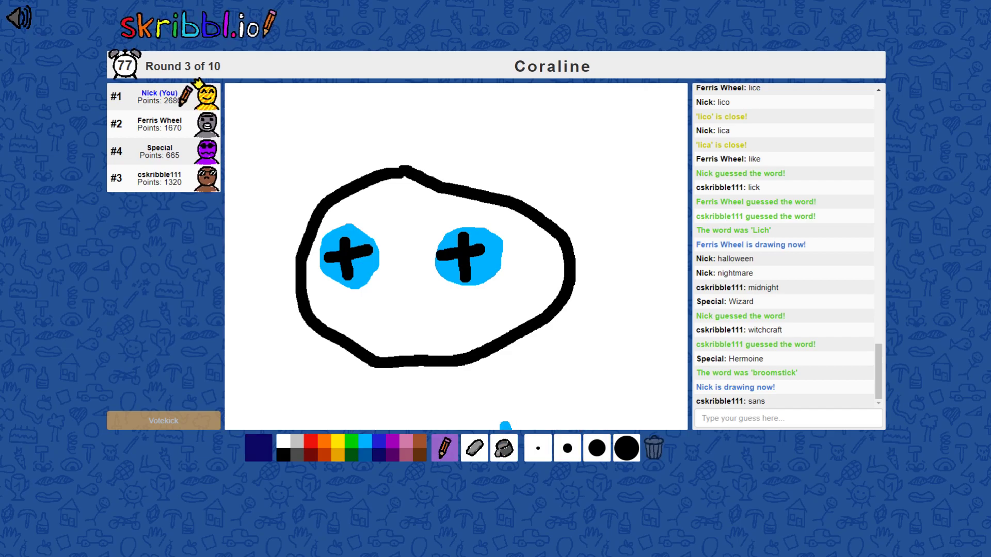
{"action": "mouse_move", "coordinate": [344, 356]}
{"action": "left_mouse_down"}
{"action": "mouse_move", "coordinate": [271, 289]}
{"action": "mouse_move", "coordinate": [360, 150]}
{"action": "mouse_move", "coordinate": [492, 178]}
{"action": "mouse_move", "coordinate": [565, 277]}
{"action": "mouse_move", "coordinate": [579, 348]}
{"action": "mouse_move", "coordinate": [569, 360]}
{"action": "mouse_move", "coordinate": [527, 237]}
{"action": "mouse_move", "coordinate": [458, 199]}
{"action": "mouse_move", "coordinate": [350, 195]}
{"action": "mouse_move", "coordinate": [308, 254]}
{"action": "mouse_move", "coordinate": [335, 341]}
{"action": "left_mouse_up"}
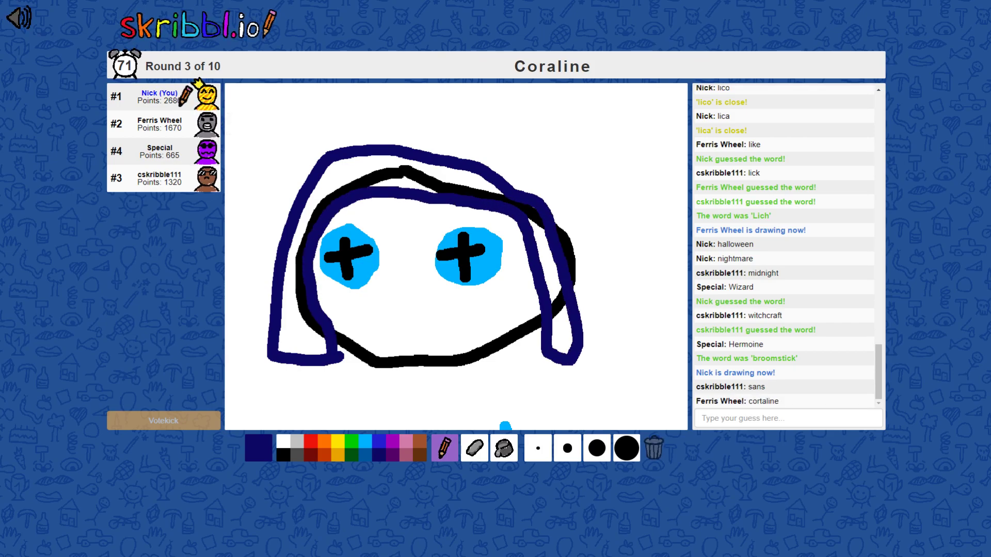
- Paint navy over the hair strands and across the top of the head
{"action": "mouse_move", "coordinate": [318, 348]}
{"action": "left_mouse_down"}
{"action": "mouse_move", "coordinate": [301, 299]}
{"action": "mouse_move", "coordinate": [315, 250]}
{"action": "mouse_move", "coordinate": [310, 228]}
{"action": "left_mouse_up"}
{"action": "mouse_move", "coordinate": [295, 284]}
{"action": "left_mouse_down"}
{"action": "mouse_move", "coordinate": [299, 231]}
{"action": "mouse_move", "coordinate": [334, 194]}
{"action": "mouse_move", "coordinate": [403, 165]}
{"action": "mouse_move", "coordinate": [524, 208]}
{"action": "mouse_move", "coordinate": [542, 231]}
{"action": "mouse_move", "coordinate": [533, 243]}
{"action": "left_mouse_up"}
{"action": "mouse_move", "coordinate": [548, 288]}
{"action": "left_mouse_down"}
{"action": "mouse_move", "coordinate": [566, 353]}
{"action": "mouse_move", "coordinate": [551, 244]}
{"action": "left_mouse_up"}
{"action": "mouse_move", "coordinate": [563, 308]}
{"action": "left_mouse_down"}
{"action": "mouse_move", "coordinate": [566, 349]}
{"action": "mouse_move", "coordinate": [574, 264]}
{"action": "mouse_move", "coordinate": [557, 217]}
{"action": "mouse_move", "coordinate": [517, 185]}
{"action": "mouse_move", "coordinate": [356, 163]}
{"action": "mouse_move", "coordinate": [301, 231]}
{"action": "left_mouse_up"}
{"action": "mouse_move", "coordinate": [360, 184]}
{"action": "left_mouse_down"}
{"action": "mouse_move", "coordinate": [395, 179]}
{"action": "mouse_move", "coordinate": [480, 194]}
{"action": "mouse_move", "coordinate": [455, 181]}
{"action": "left_mouse_up"}
{"action": "mouse_move", "coordinate": [407, 158]}
{"action": "left_mouse_down"}
{"action": "mouse_move", "coordinate": [369, 158]}
{"action": "mouse_move", "coordinate": [330, 185]}
{"action": "mouse_move", "coordinate": [363, 169]}
{"action": "left_mouse_up"}
- Bucket-fill the remaining white hair gaps navy and draw a black smile
{"action": "left_click", "coordinate": [503, 449]}
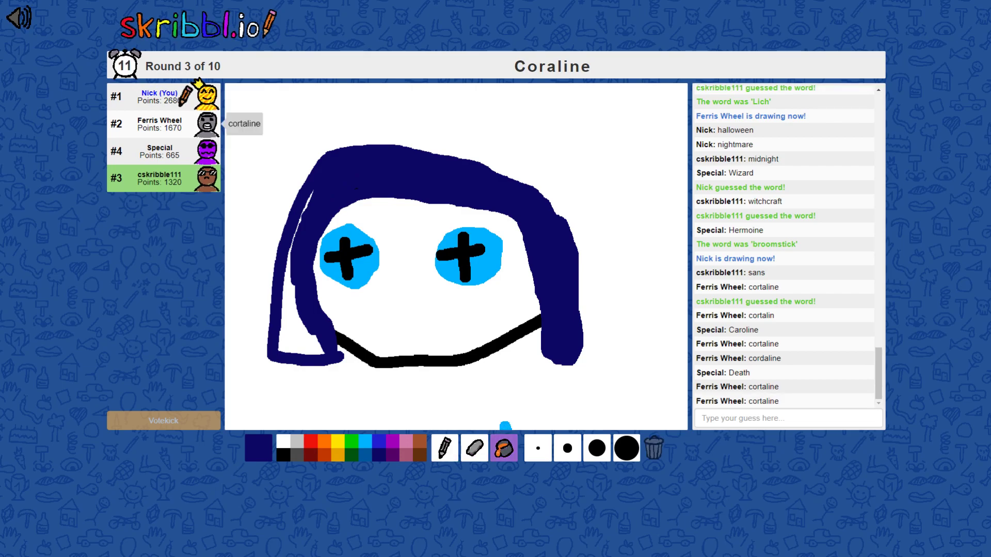
{"action": "left_click", "coordinate": [296, 310]}
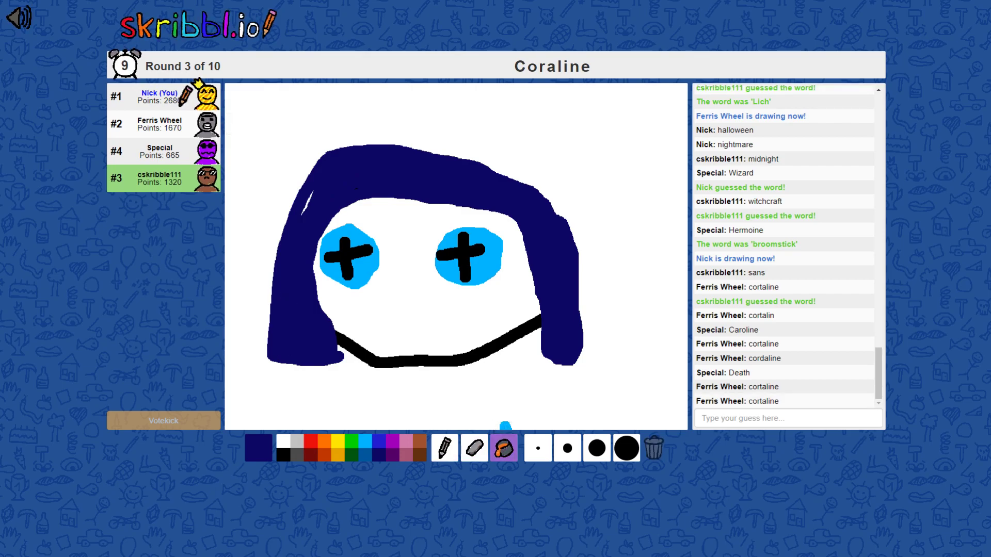
{"action": "left_click", "coordinate": [308, 203]}
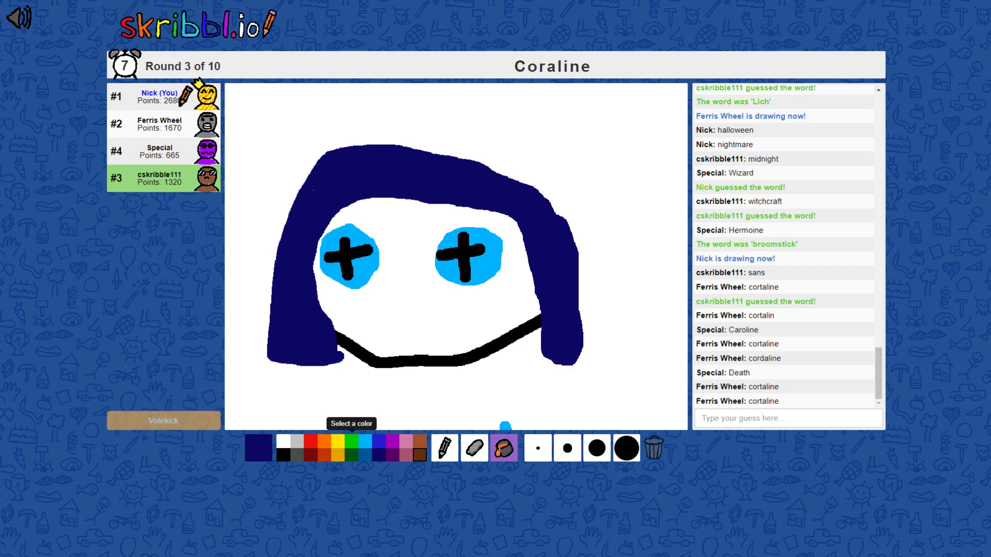
{"action": "left_click", "coordinate": [284, 456]}
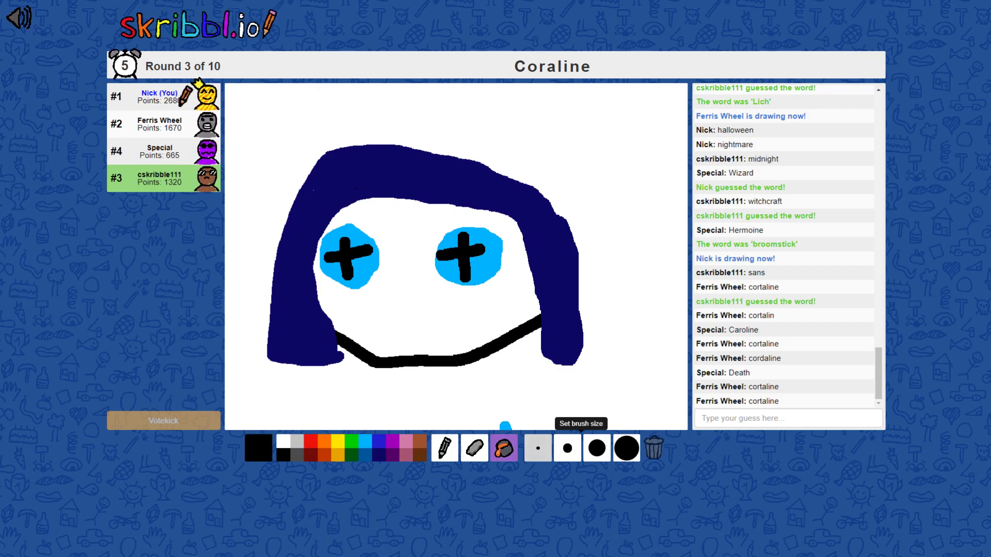
{"action": "key", "text": "b"}
{"action": "left_click_drag", "start_coordinate": [397, 297], "coordinate": [442, 291]}
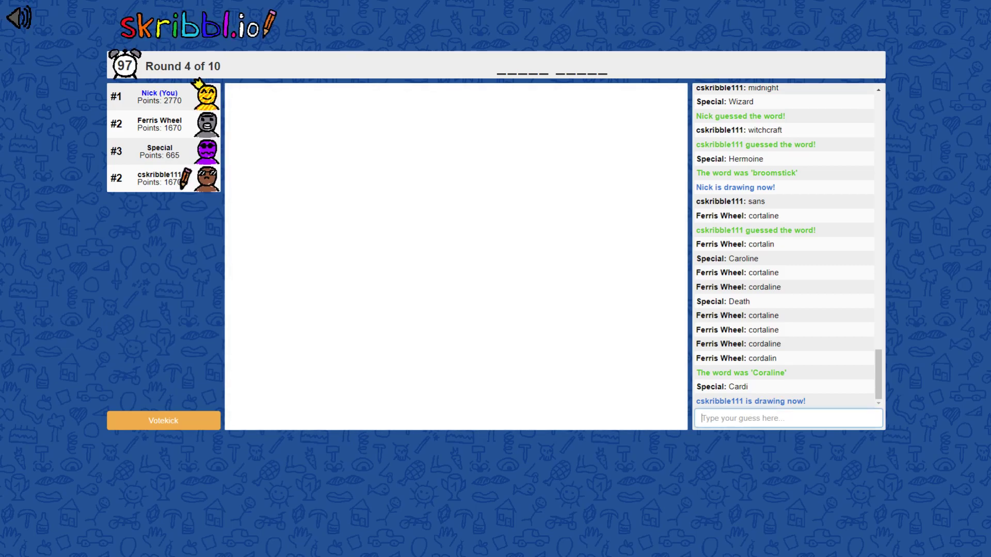
{"action": "type", "text": "bitch bitch"}
- Send a chat message, guess candy apple correctly, then try food and foot
{"action": "key", "text": "Return"}
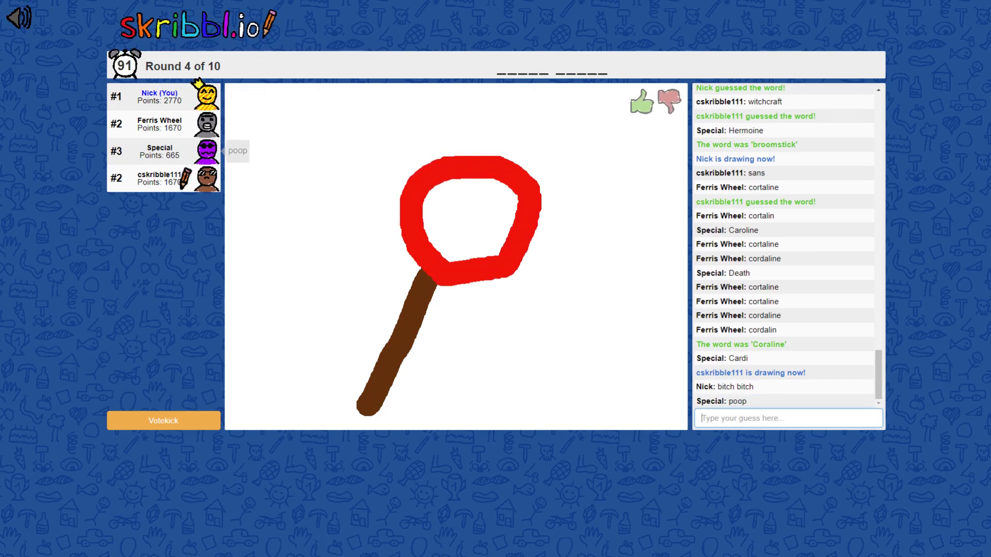
{"action": "type", "text": "candy"}
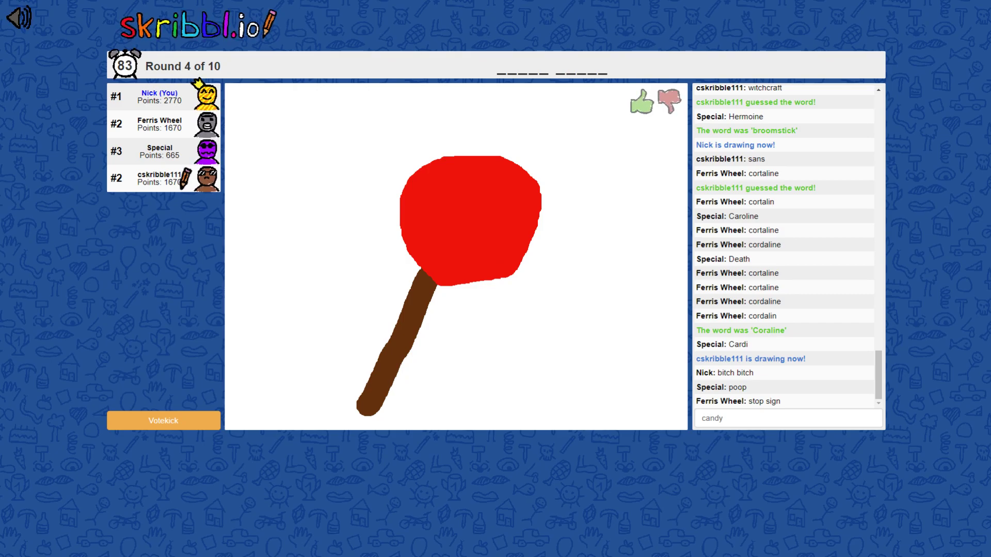
{"action": "type", "text": "apple"}
{"action": "key", "text": "Return"}
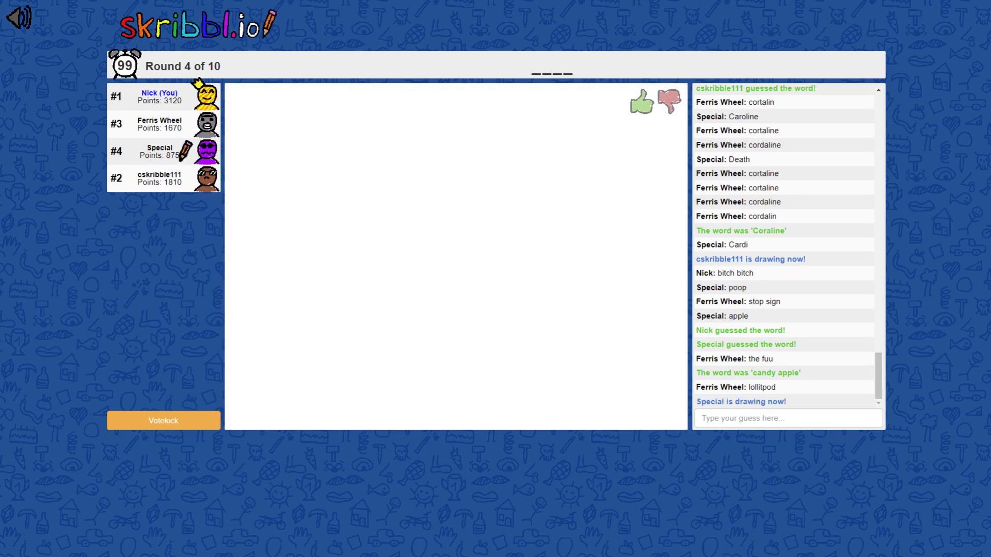
{"action": "type", "text": "food"}
{"action": "key", "text": "Return"}
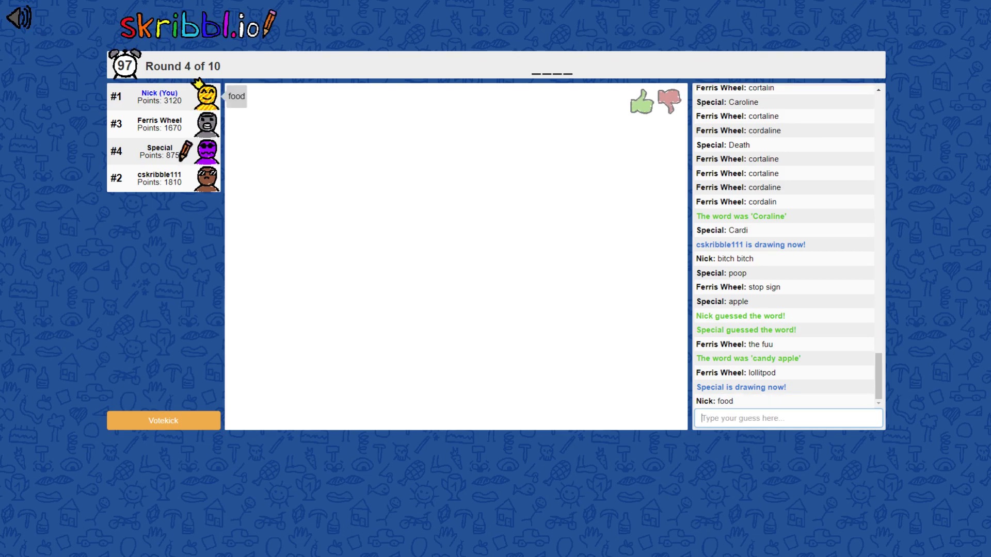
{"action": "type", "text": "foot"}
{"action": "key", "text": "Return"}
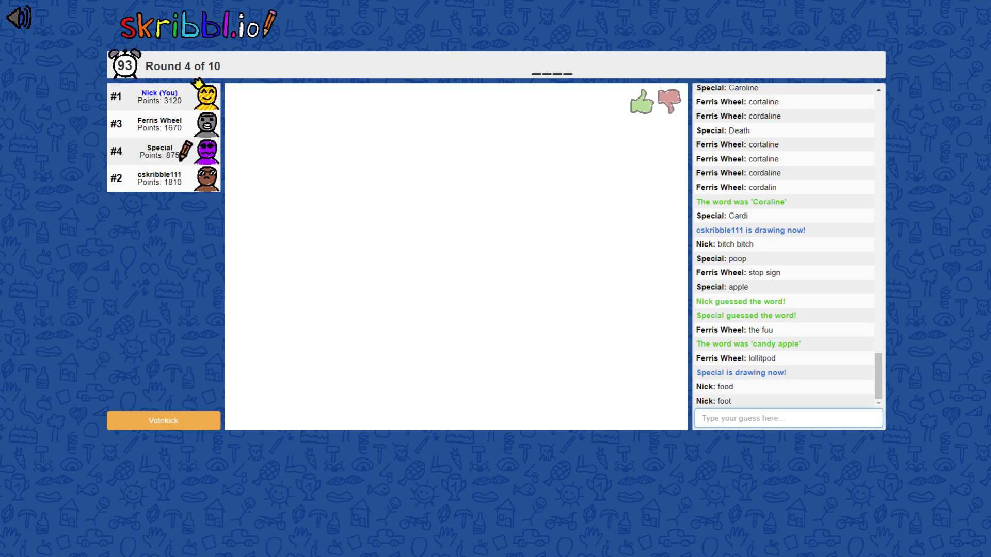
{"action": "type", "text": "poop"}
- Guess poop, dark and gold for the next drawing, plus a joke message
{"action": "key", "text": "Return"}
{"action": "type", "text": "sh"}
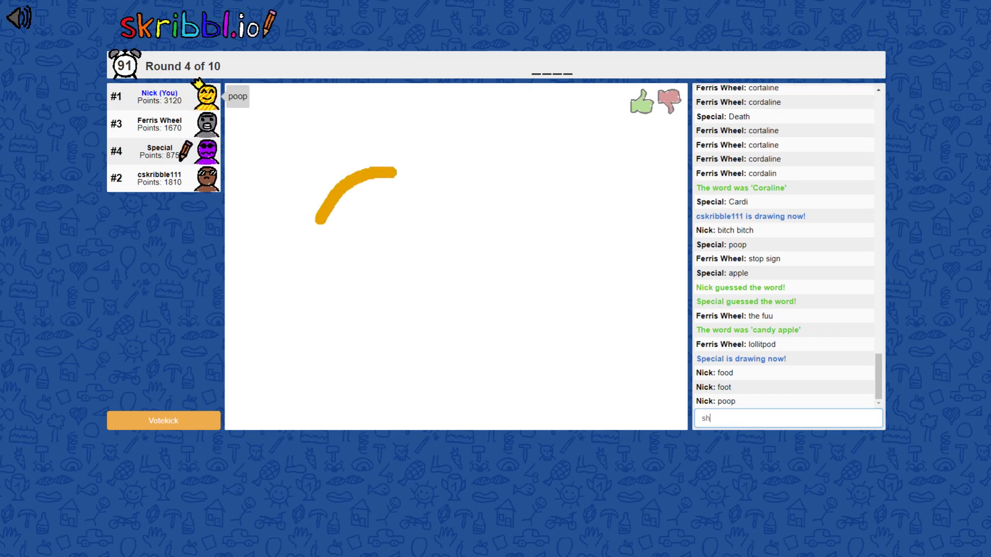
{"action": "key", "text": "BackSpace"}
{"action": "key", "text": "BackSpace"}
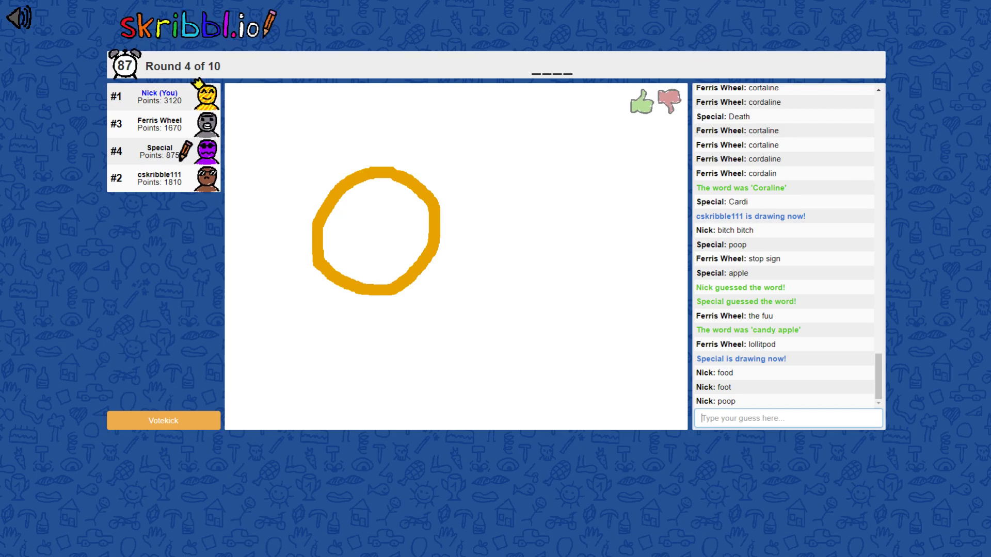
{"action": "type", "text": "dark"}
{"action": "key", "text": "Return"}
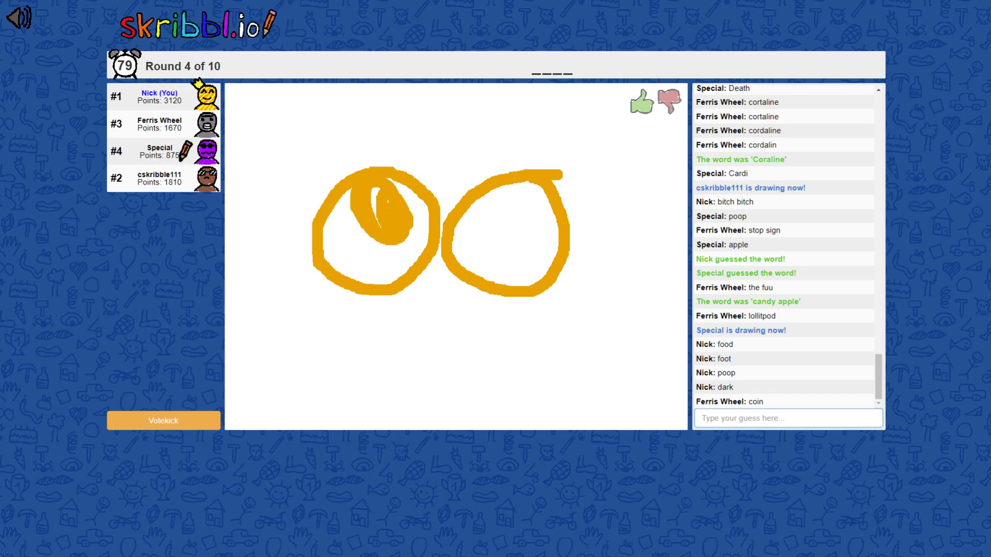
{"action": "type", "text": "moonlight"}
{"action": "key", "text": "Return"}
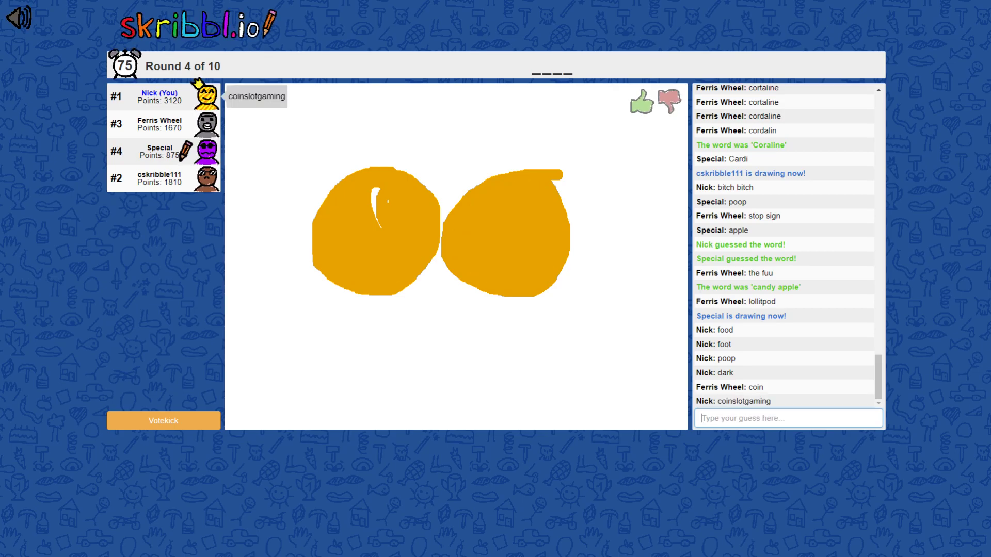
{"action": "type", "text": "deez"}
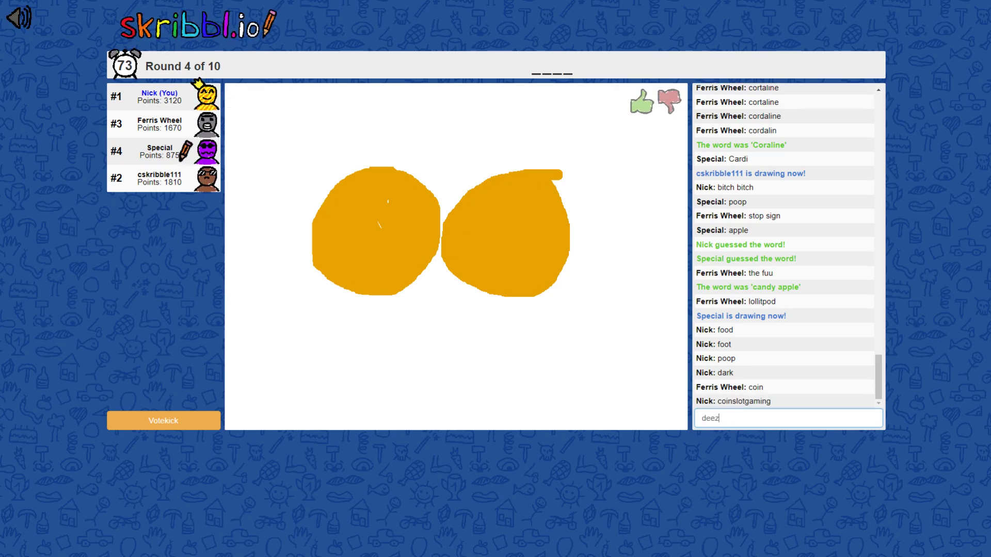
{"action": "type", "text": " nuts"}
{"action": "key", "text": "Return"}
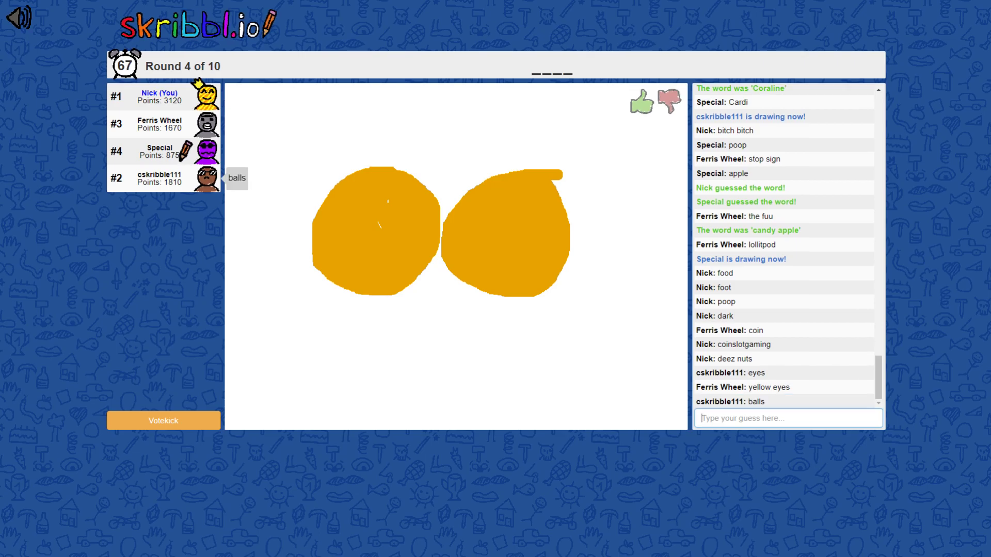
{"action": "type", "text": "gold"}
{"action": "key", "text": "Return"}
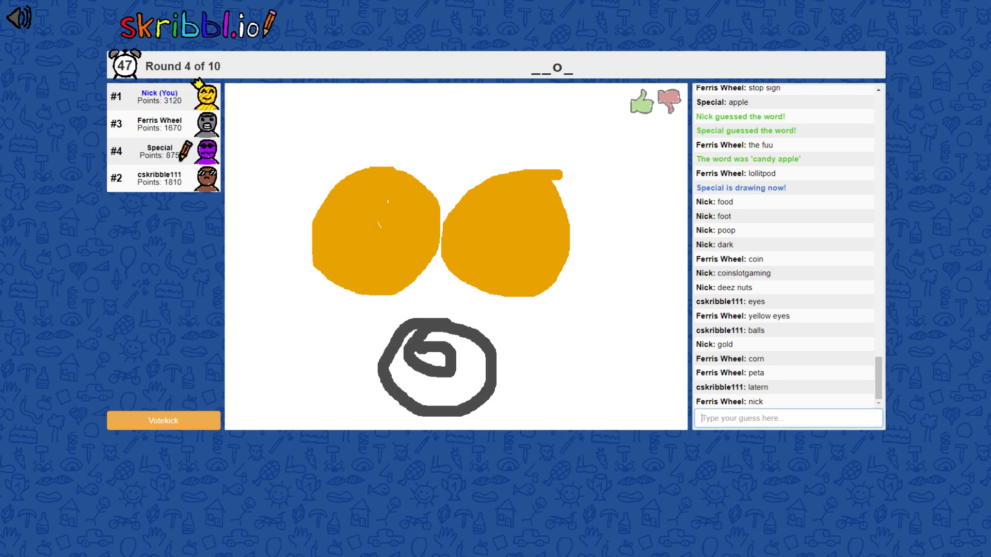
{"action": "type", "text": "No"}
- Post No, Definitely not and That ain't it, chief, then guess moon correctly
{"action": "key", "text": "Return"}
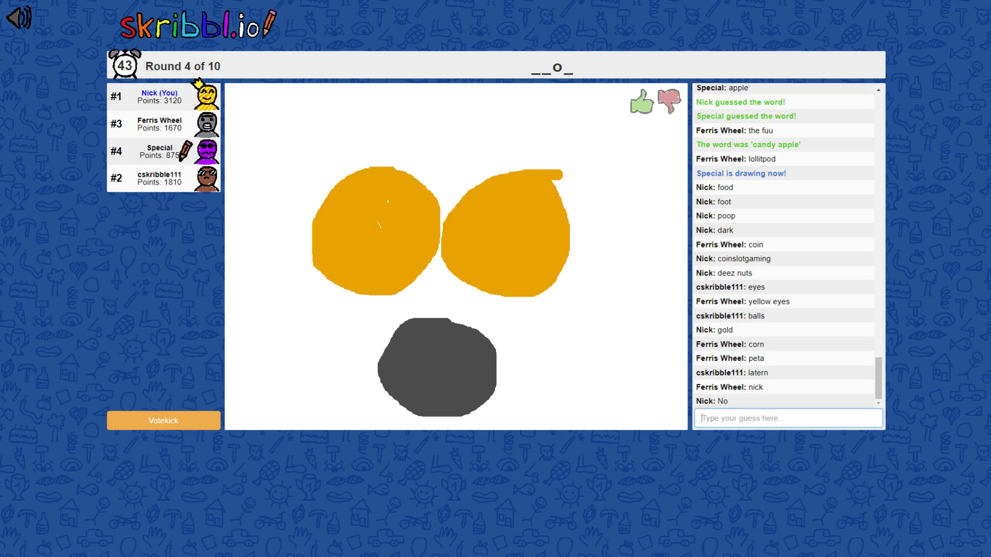
{"action": "type", "text": "Definitely not"}
{"action": "key", "text": "Return"}
{"action": "type", "text": "That ain't it, chief"}
{"action": "key", "text": "Return"}
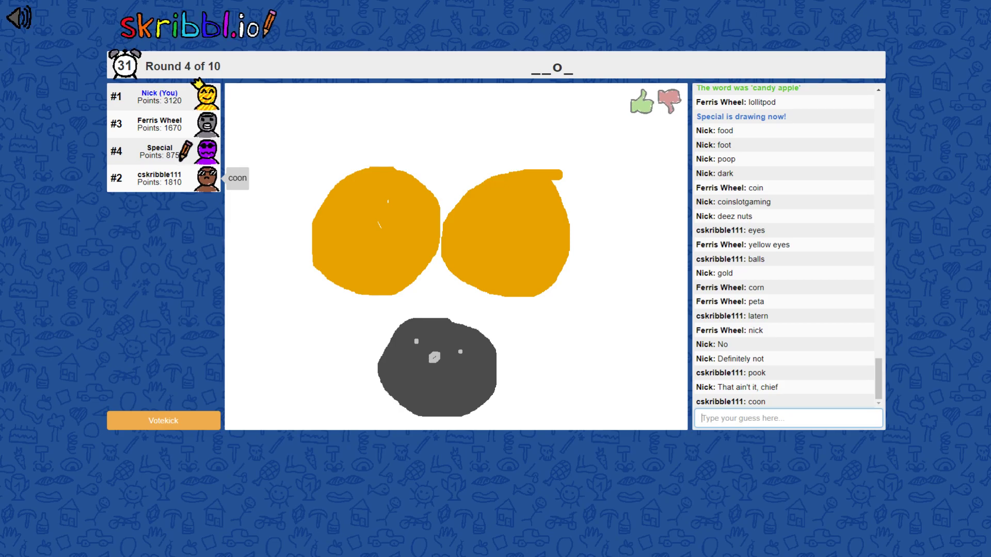
{"action": "type", "text": "frog"}
{"action": "key", "text": "Return"}
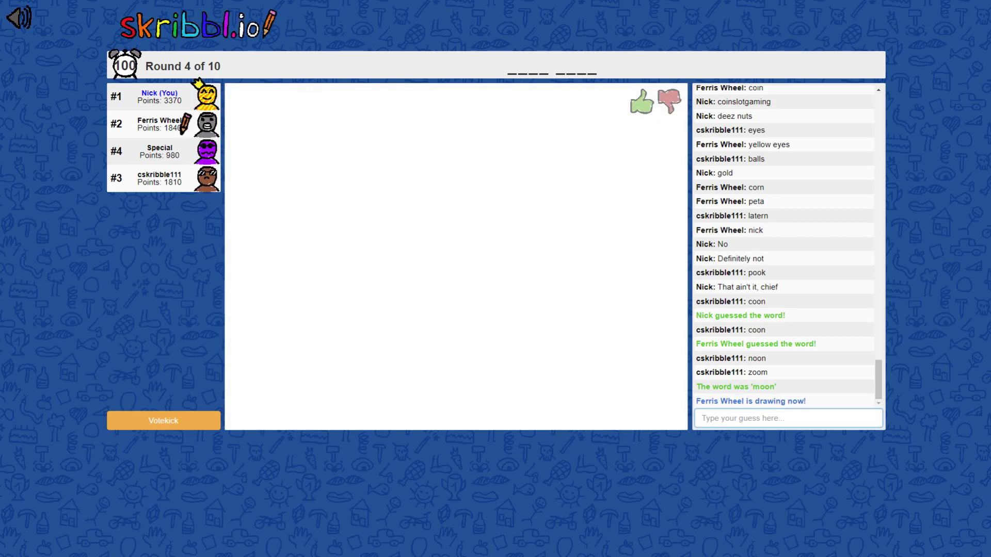
{"action": "type", "text": "fu"}
{"action": "type", "text": "oon"}
- Submit 'full moon' as the correct guess
{"action": "key", "text": "Return"}
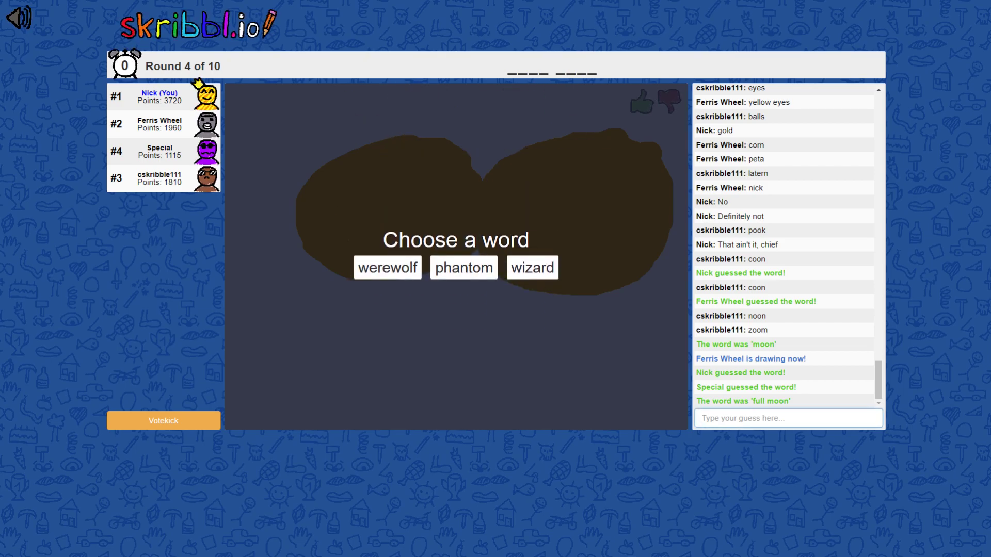
- Choose wizard and outline a pointed hat in thick blue
{"action": "left_click", "coordinate": [532, 268]}
{"action": "left_click", "coordinate": [379, 441]}
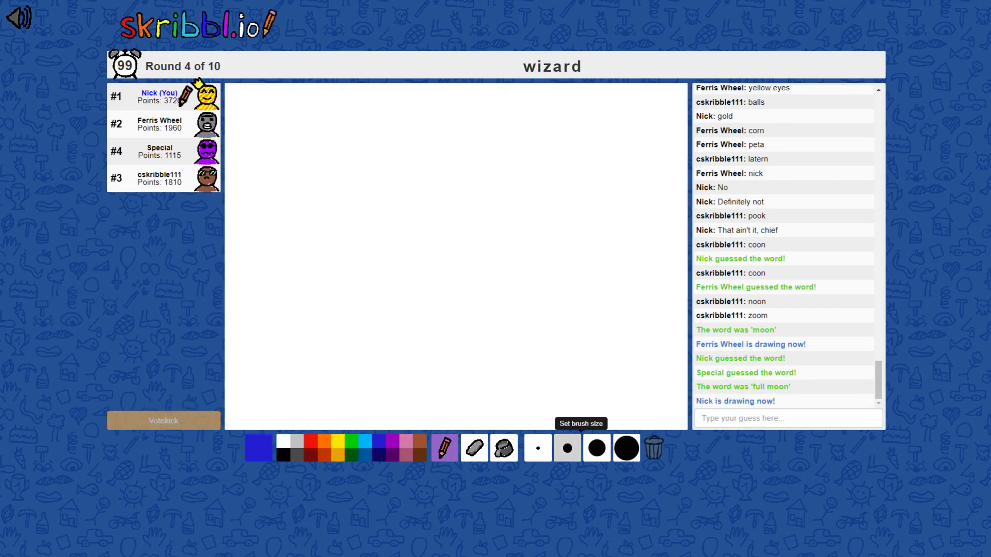
{"action": "left_click", "coordinate": [597, 449]}
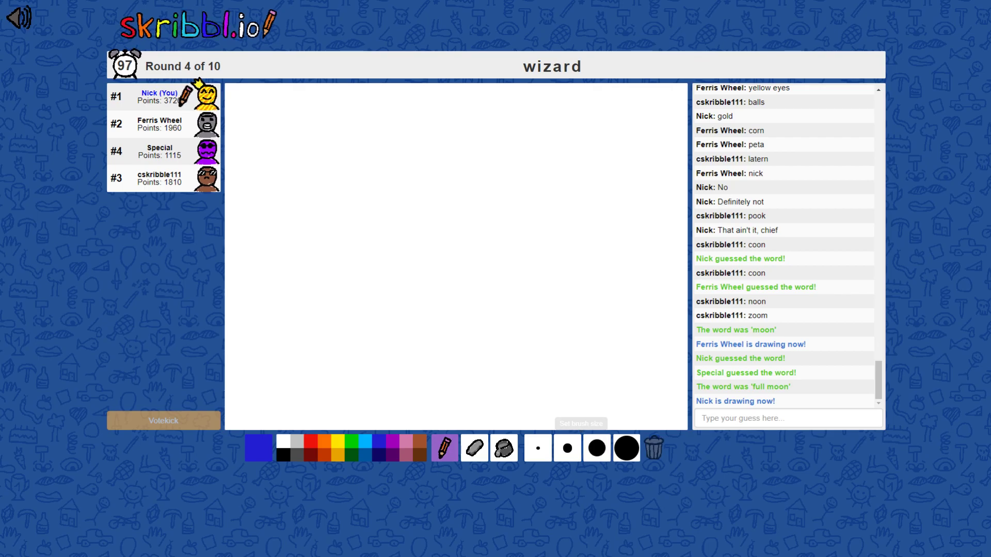
{"action": "mouse_move", "coordinate": [315, 237]}
{"action": "left_mouse_down"}
{"action": "mouse_move", "coordinate": [337, 145]}
{"action": "mouse_move", "coordinate": [403, 222]}
{"action": "mouse_move", "coordinate": [446, 217]}
{"action": "mouse_move", "coordinate": [288, 270]}
{"action": "mouse_move", "coordinate": [314, 233]}
{"action": "left_mouse_up"}
{"action": "left_click", "coordinate": [364, 240]}
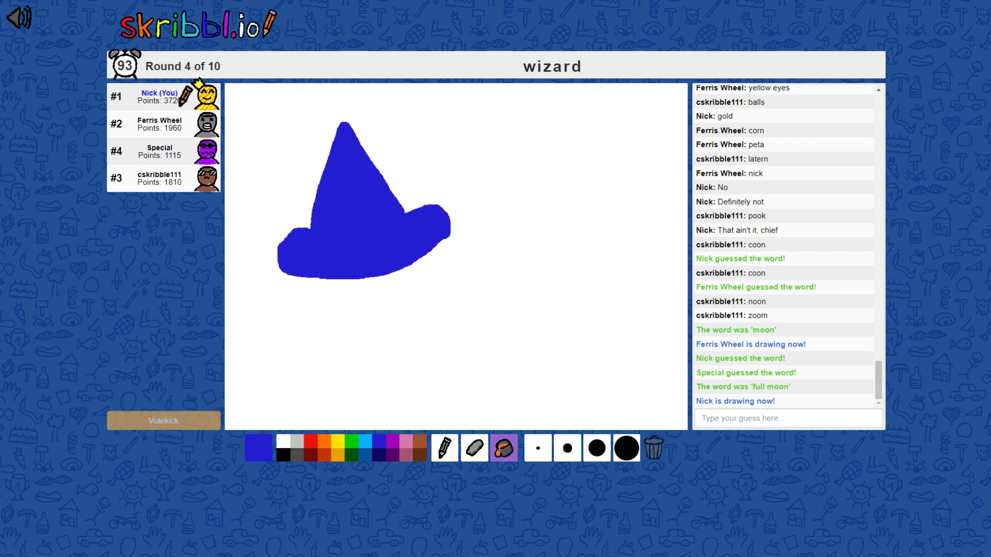
- Decorate the hat with yellow stars, a heart and marks
{"action": "left_click", "coordinate": [444, 448]}
{"action": "left_click", "coordinate": [337, 441]}
{"action": "mouse_move", "coordinate": [331, 185]}
{"action": "left_mouse_down"}
{"action": "mouse_move", "coordinate": [347, 204]}
{"action": "mouse_move", "coordinate": [329, 217]}
{"action": "left_mouse_up"}
{"action": "mouse_move", "coordinate": [372, 192]}
{"action": "left_mouse_down"}
{"action": "mouse_move", "coordinate": [393, 217]}
{"action": "mouse_move", "coordinate": [328, 252]}
{"action": "left_mouse_up"}
{"action": "mouse_move", "coordinate": [341, 133]}
{"action": "left_mouse_down"}
{"action": "mouse_move", "coordinate": [359, 141]}
{"action": "mouse_move", "coordinate": [344, 154]}
{"action": "left_mouse_up"}
- Draw two solid black ear loops on either side of the hat
{"action": "left_click", "coordinate": [283, 455]}
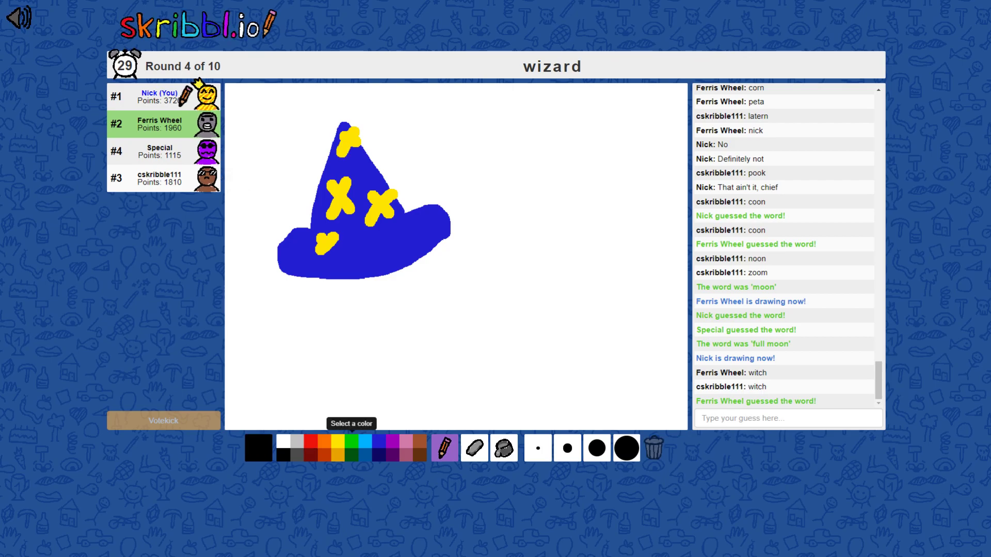
{"action": "mouse_move", "coordinate": [289, 253]}
{"action": "left_mouse_down"}
{"action": "mouse_move", "coordinate": [277, 333]}
{"action": "mouse_move", "coordinate": [299, 264]}
{"action": "left_mouse_up"}
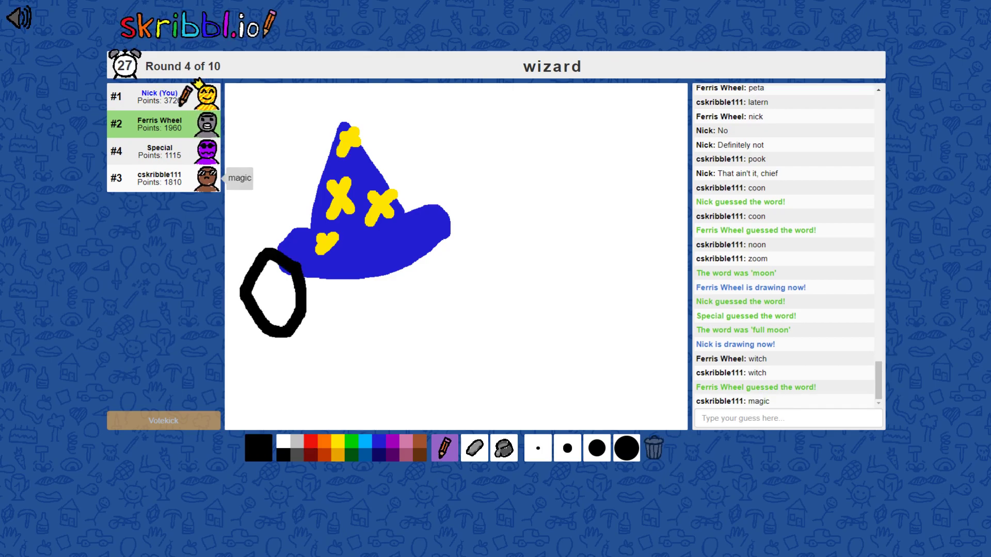
{"action": "left_click", "coordinate": [272, 292]}
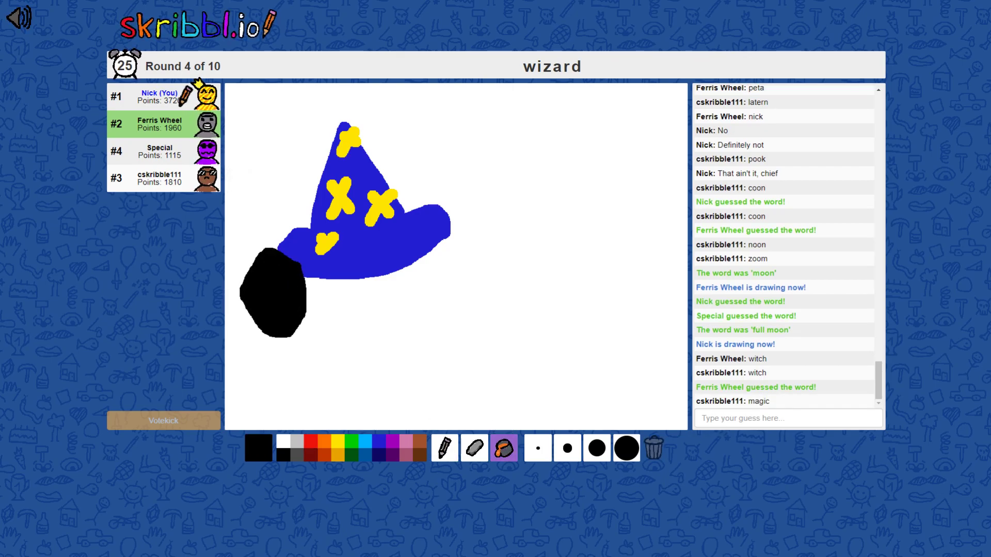
{"action": "key", "text": "b"}
{"action": "mouse_move", "coordinate": [430, 239]}
{"action": "left_mouse_down"}
{"action": "mouse_move", "coordinate": [439, 284]}
{"action": "mouse_move", "coordinate": [489, 226]}
{"action": "mouse_move", "coordinate": [442, 276]}
{"action": "mouse_move", "coordinate": [457, 267]}
{"action": "left_mouse_up"}
{"action": "left_click", "coordinate": [503, 448]}
{"action": "left_click", "coordinate": [472, 260]}
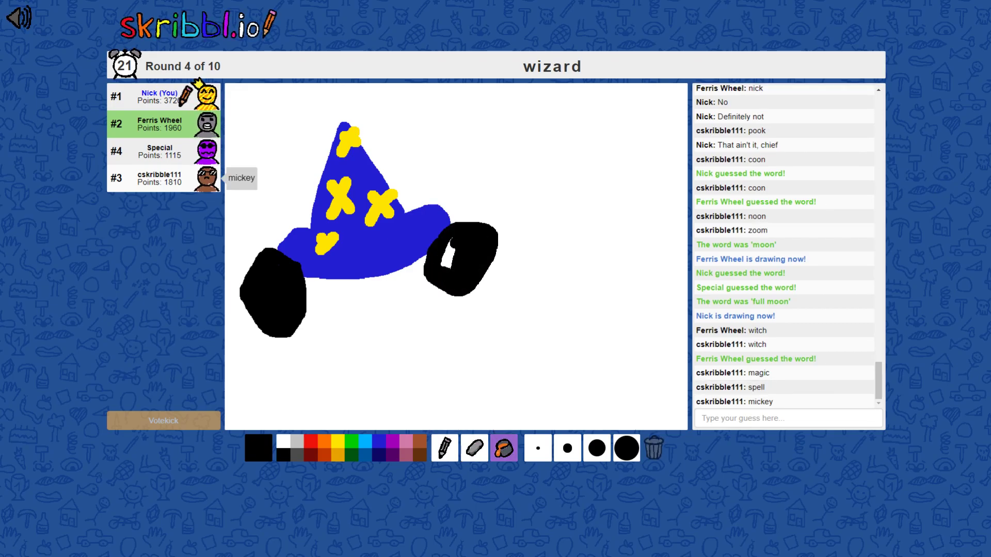
{"action": "left_click", "coordinate": [448, 255]}
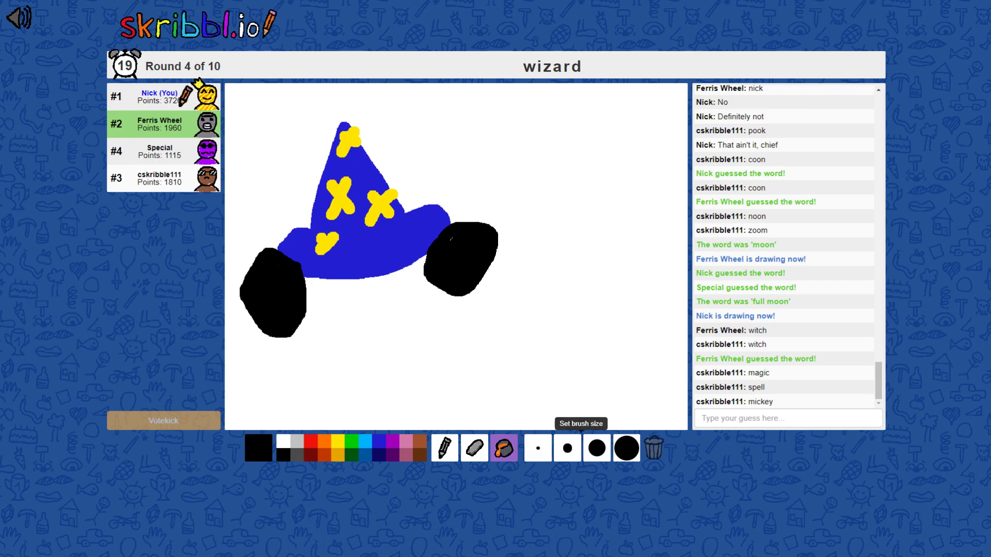
{"action": "left_click", "coordinate": [444, 448]}
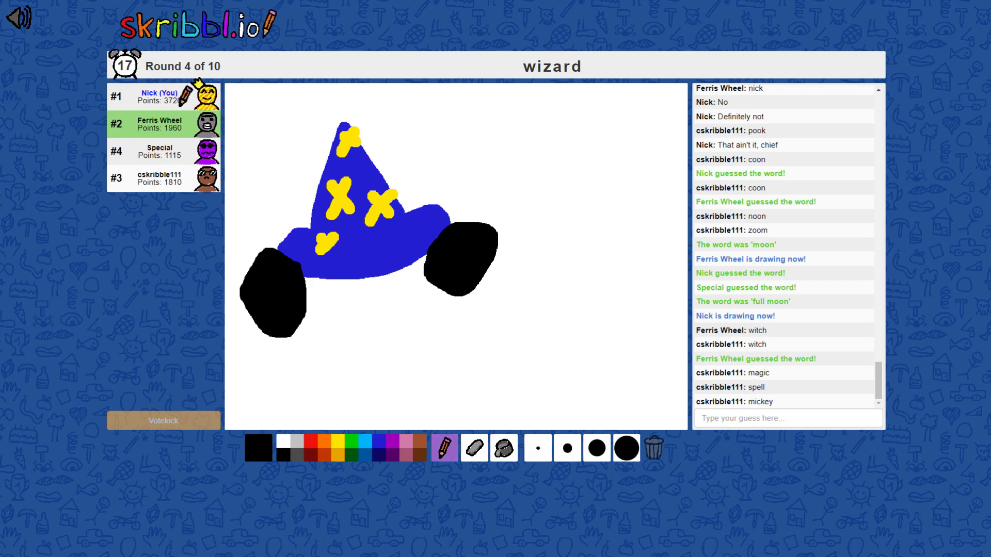
- Outline and fill a black face between the ears, and paint two white eyes
{"action": "mouse_move", "coordinate": [306, 299]}
{"action": "left_mouse_down"}
{"action": "mouse_move", "coordinate": [318, 374]}
{"action": "mouse_move", "coordinate": [434, 353]}
{"action": "mouse_move", "coordinate": [431, 279]}
{"action": "mouse_move", "coordinate": [390, 263]}
{"action": "mouse_move", "coordinate": [308, 287]}
{"action": "left_mouse_up"}
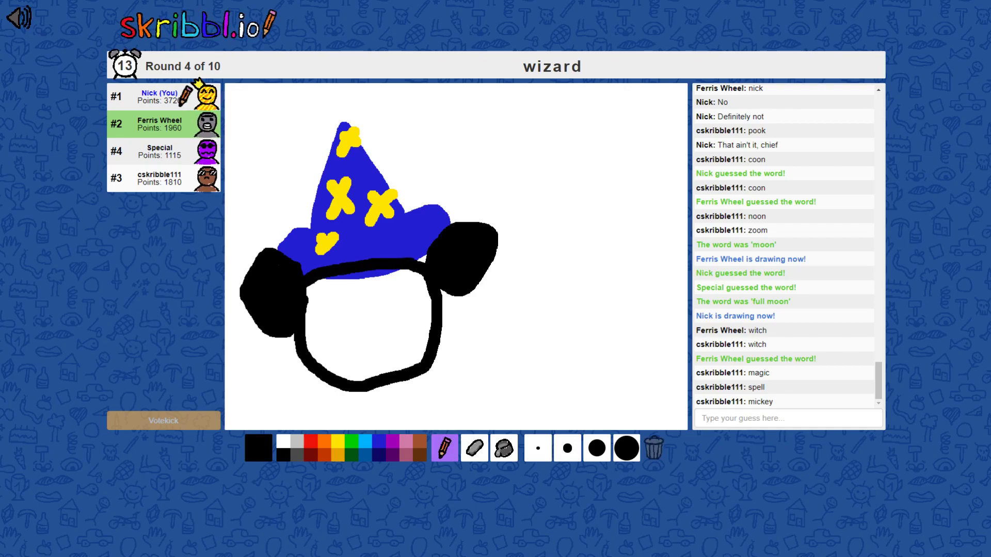
{"action": "left_click", "coordinate": [368, 325]}
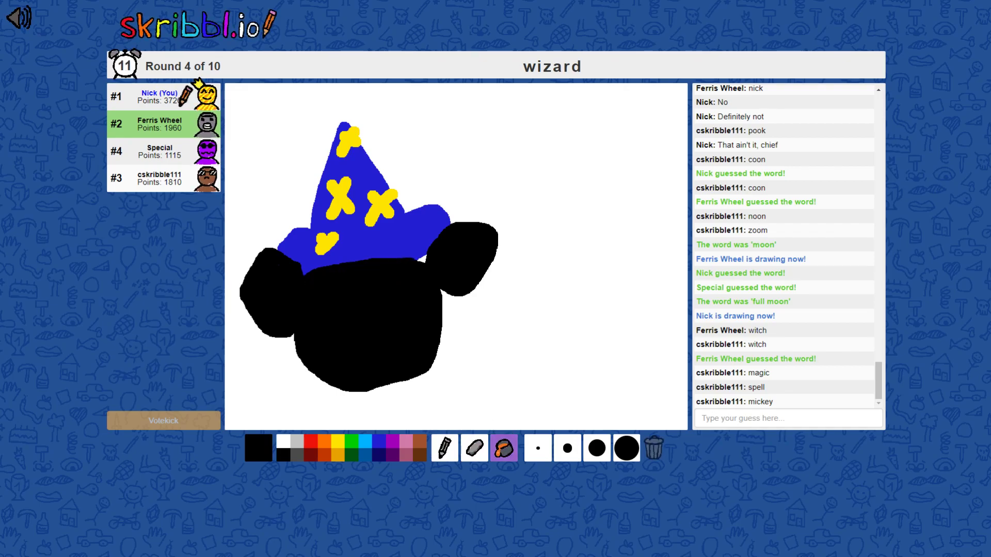
{"action": "left_click", "coordinate": [284, 441]}
{"action": "left_click", "coordinate": [444, 449]}
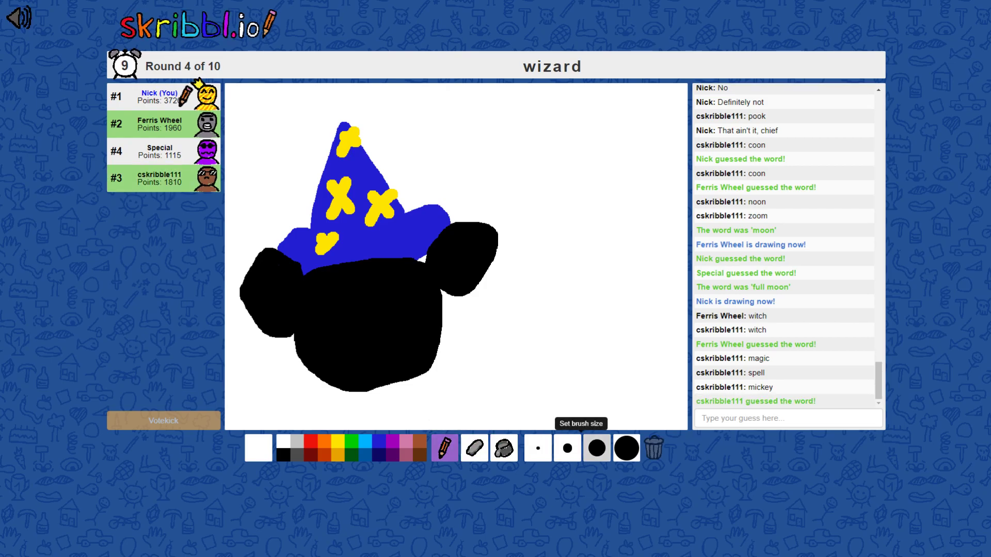
{"action": "mouse_move", "coordinate": [316, 288]}
{"action": "left_mouse_down"}
{"action": "mouse_move", "coordinate": [329, 328]}
{"action": "mouse_move", "coordinate": [314, 289]}
{"action": "mouse_move", "coordinate": [331, 310]}
{"action": "mouse_move", "coordinate": [322, 313]}
{"action": "left_mouse_up"}
{"action": "mouse_move", "coordinate": [387, 279]}
{"action": "left_mouse_down"}
{"action": "mouse_move", "coordinate": [410, 310]}
{"action": "mouse_move", "coordinate": [389, 290]}
{"action": "left_mouse_up"}
- Add a red mouth and black pupils in both eyes
{"action": "left_click", "coordinate": [311, 441]}
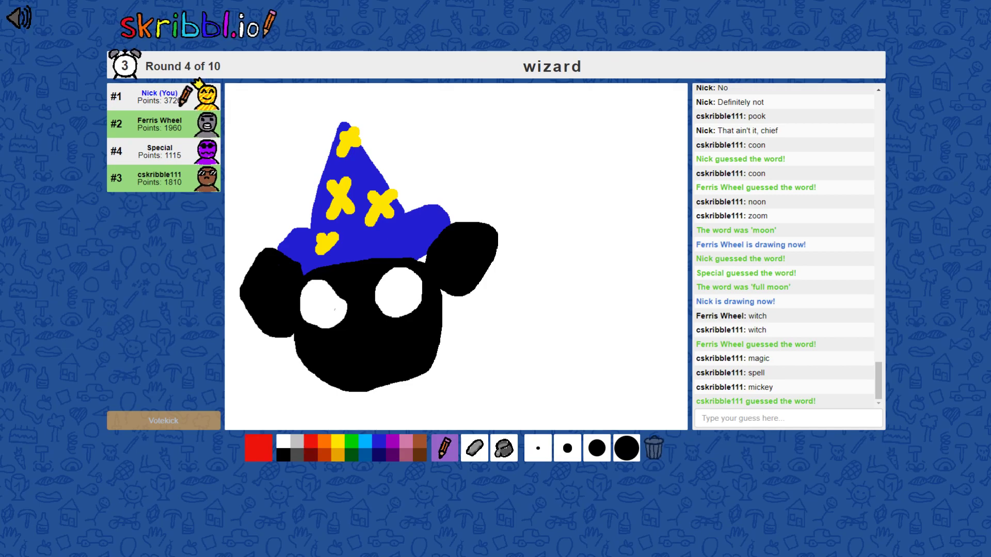
{"action": "left_click_drag", "start_coordinate": [354, 339], "coordinate": [388, 339]}
{"action": "left_click", "coordinate": [282, 456]}
{"action": "left_click", "coordinate": [317, 287]}
{"action": "left_click", "coordinate": [415, 291]}
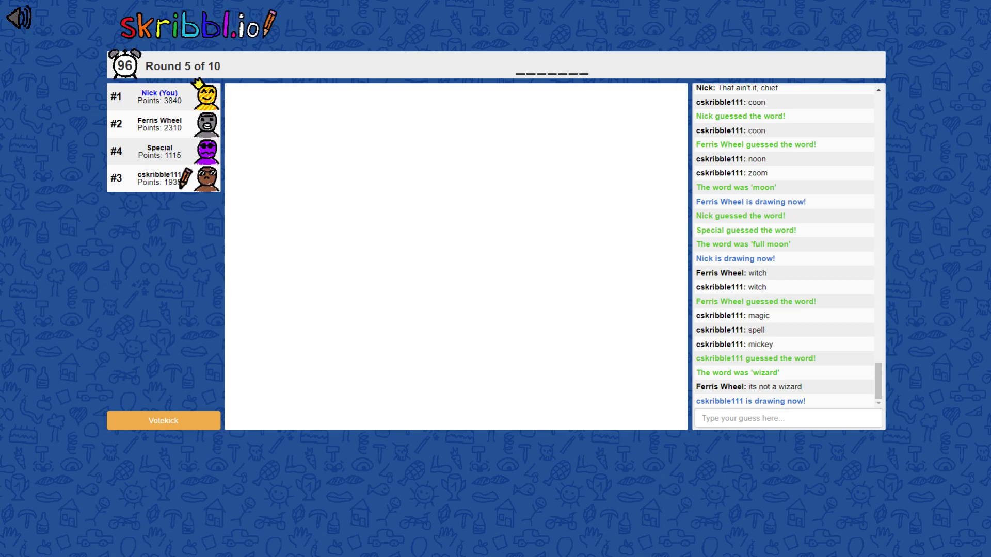
{"action": "type", "text": "murder"}
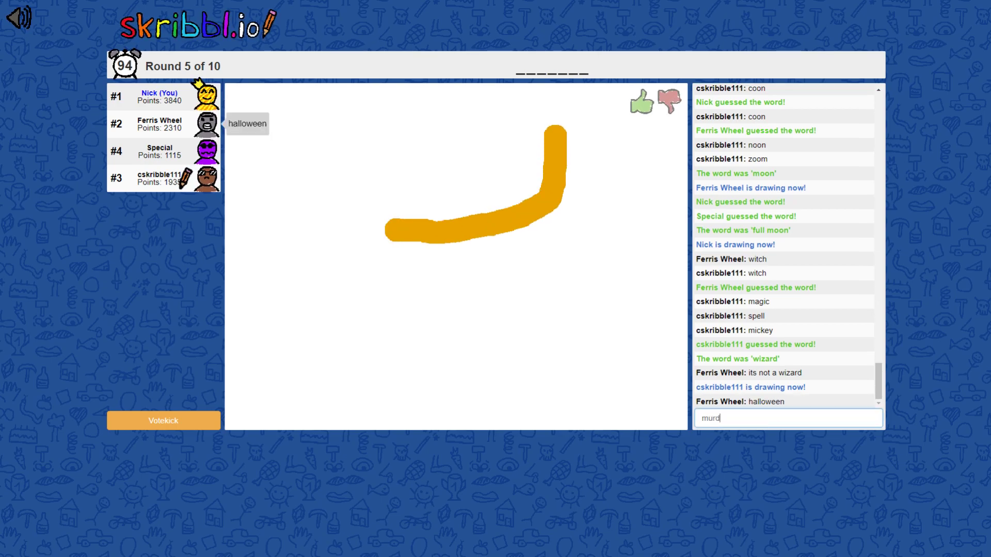
- Guess murder, burger, fortnite burger, illuminati, bill cipher, triangle and minions, then post WHAT
{"action": "key", "text": "Return"}
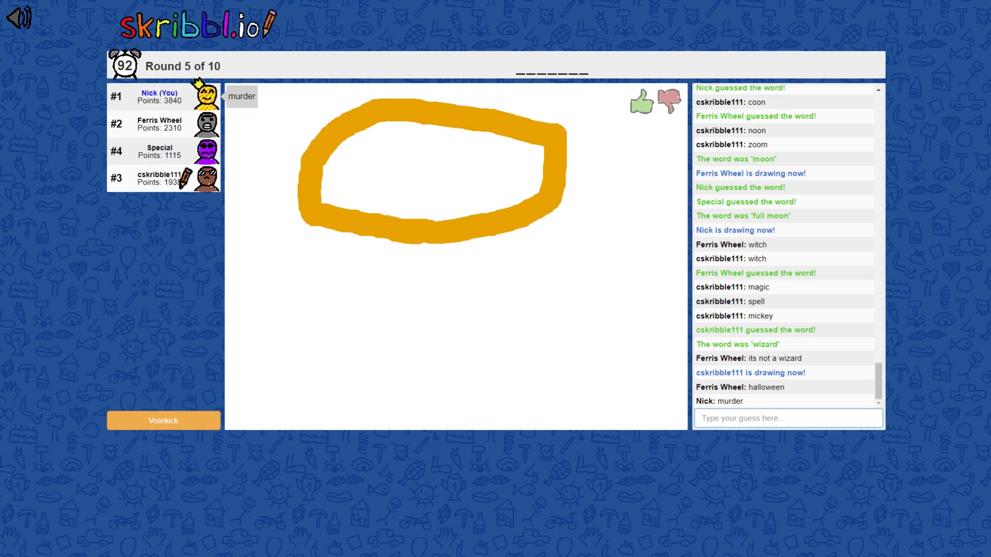
{"action": "type", "text": "p"}
{"action": "key", "text": "BackSpace"}
{"action": "type", "text": "burger"}
{"action": "key", "text": "Return"}
{"action": "type", "text": "fortnite burger"}
{"action": "key", "text": "Return"}
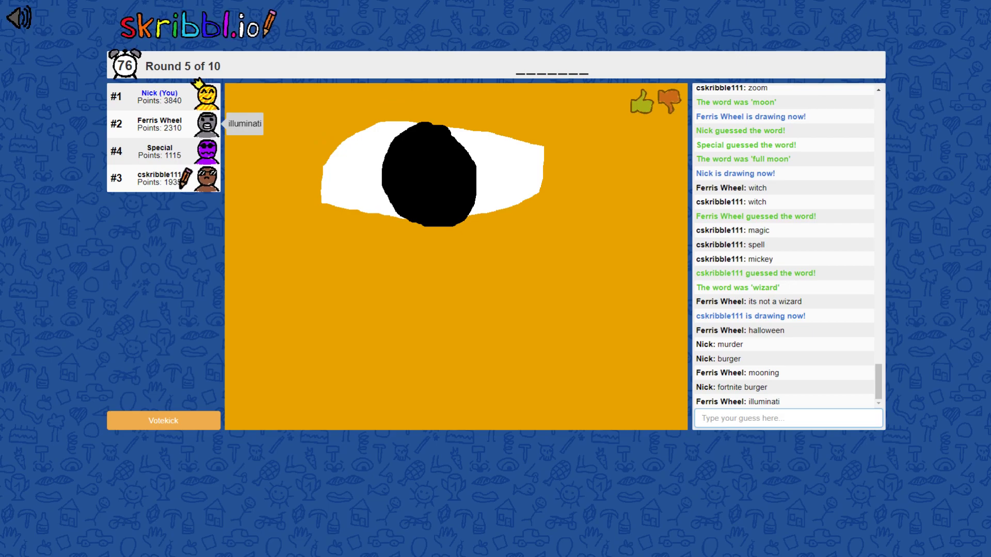
{"action": "type", "text": "illum"}
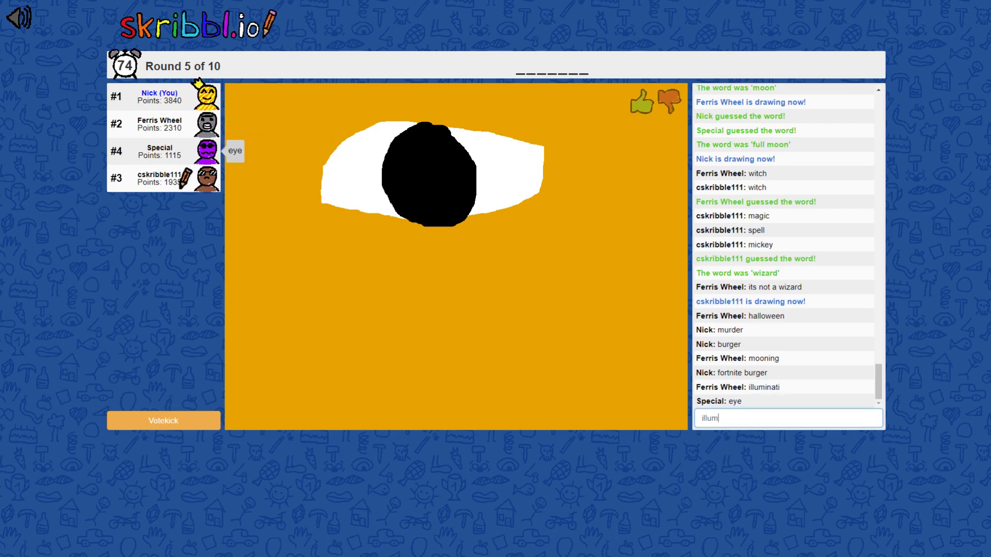
{"action": "type", "text": "inati"}
{"action": "key", "text": "Return"}
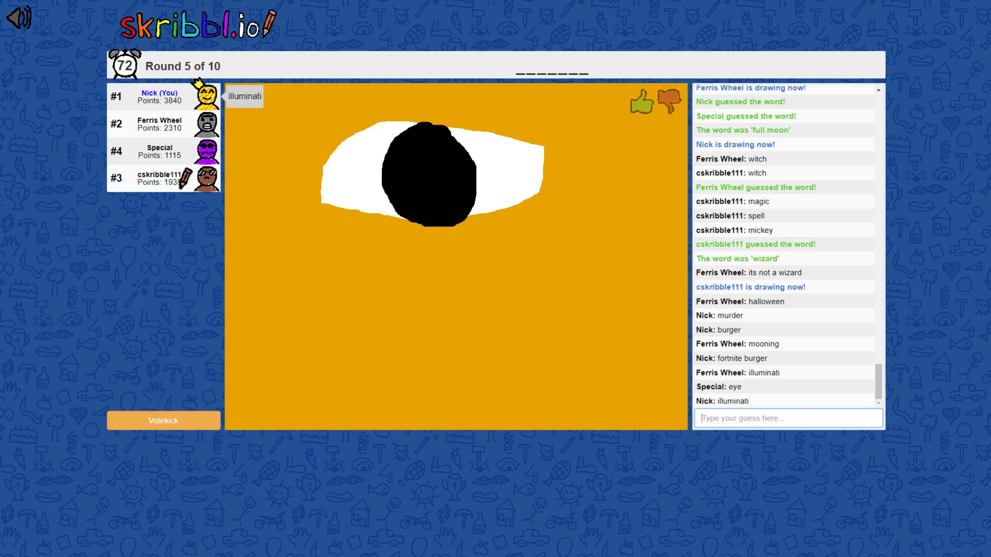
{"action": "type", "text": "bill cipoher"}
{"action": "key", "text": "Return"}
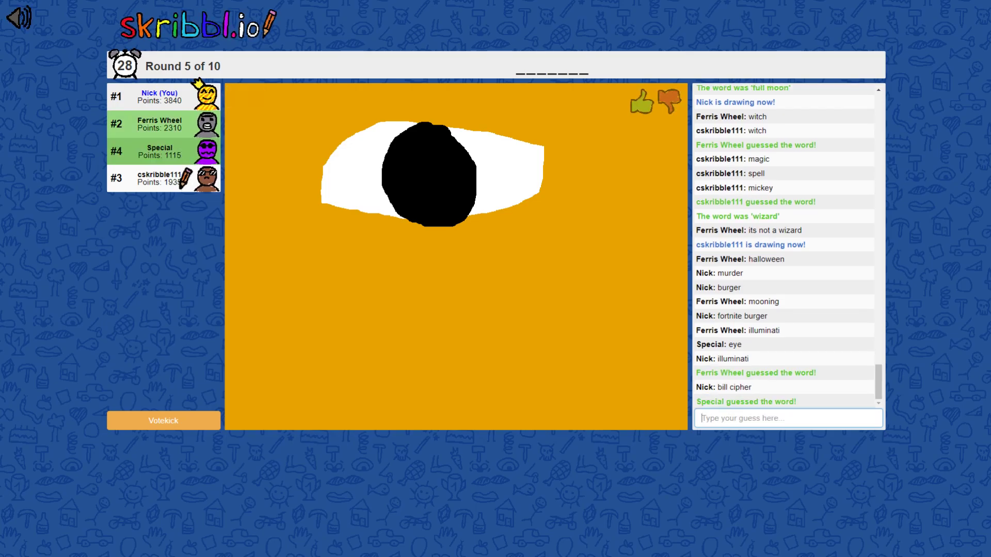
{"action": "type", "text": "triangle"}
{"action": "key", "text": "Return"}
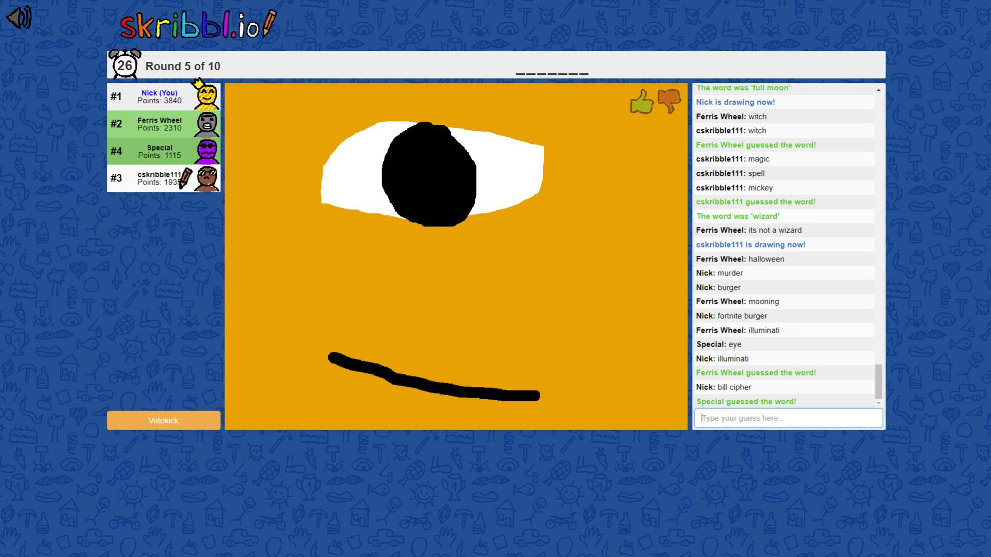
{"action": "type", "text": "mo"}
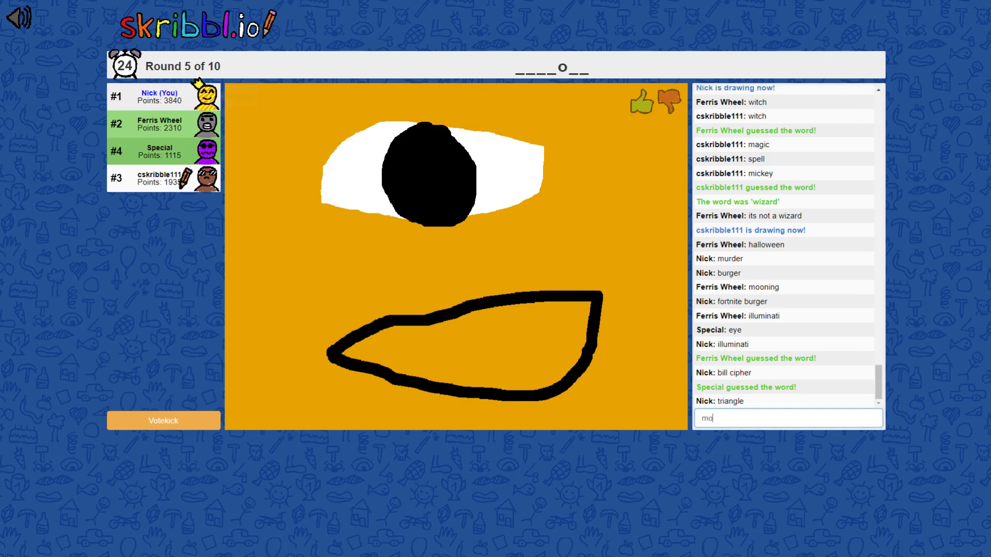
{"action": "key", "text": "BackSpace"}
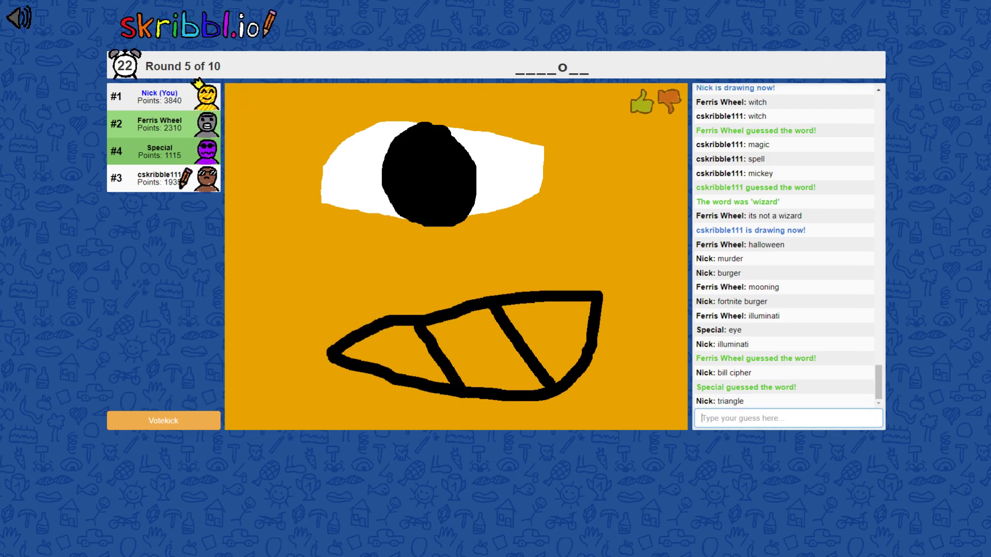
{"action": "type", "text": "minions"}
{"action": "key", "text": "Return"}
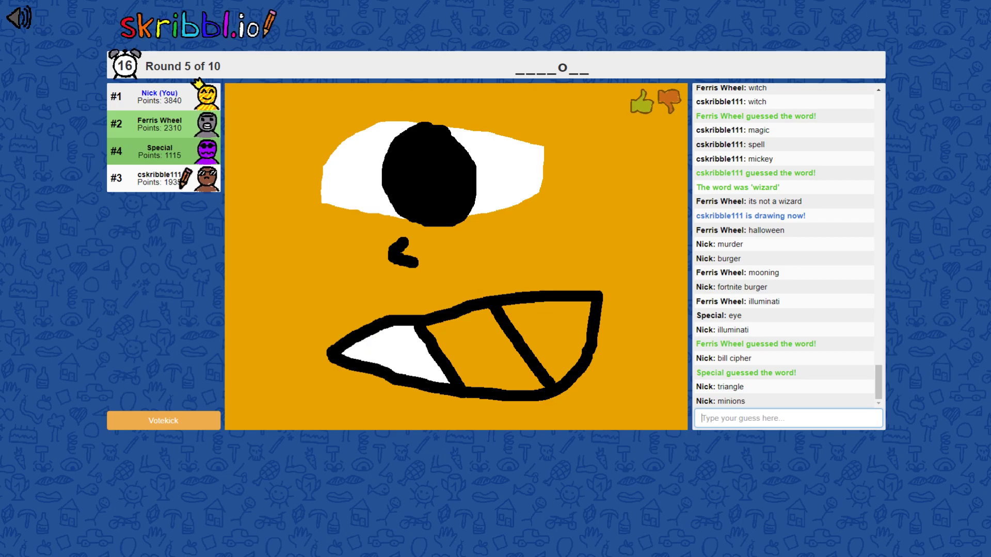
{"action": "type", "text": "WHAT"}
{"action": "key", "text": "Return"}
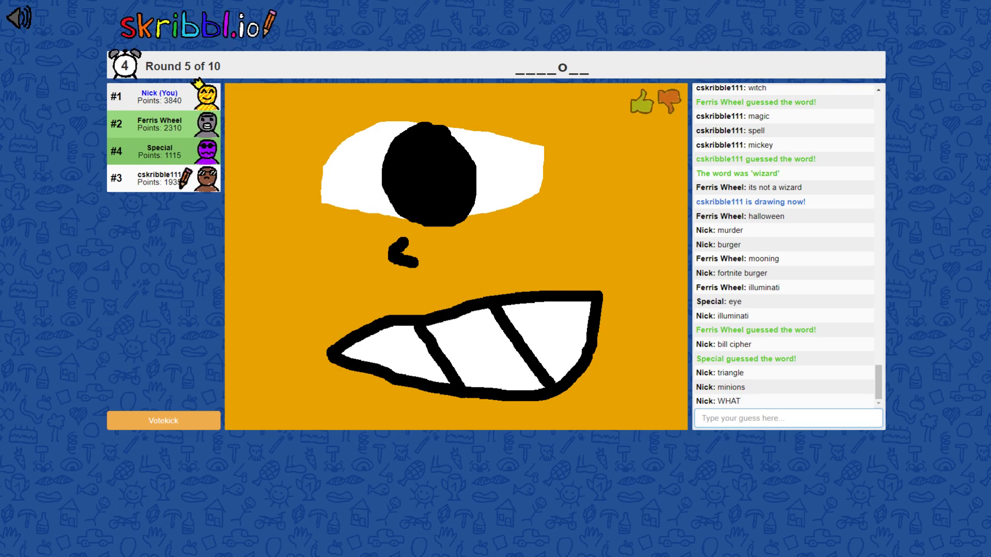
{"action": "type", "text": "a"}
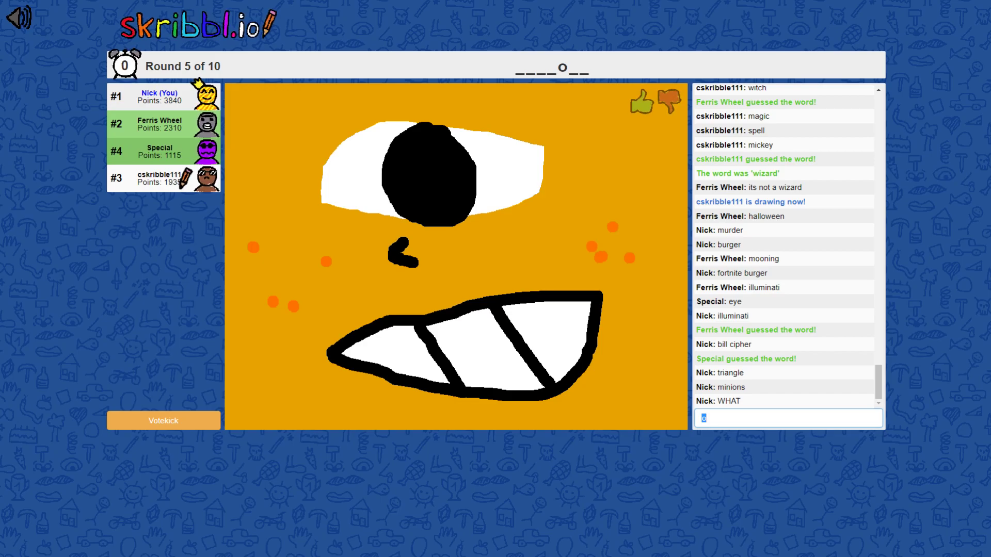
{"action": "key", "text": "BackSpace"}
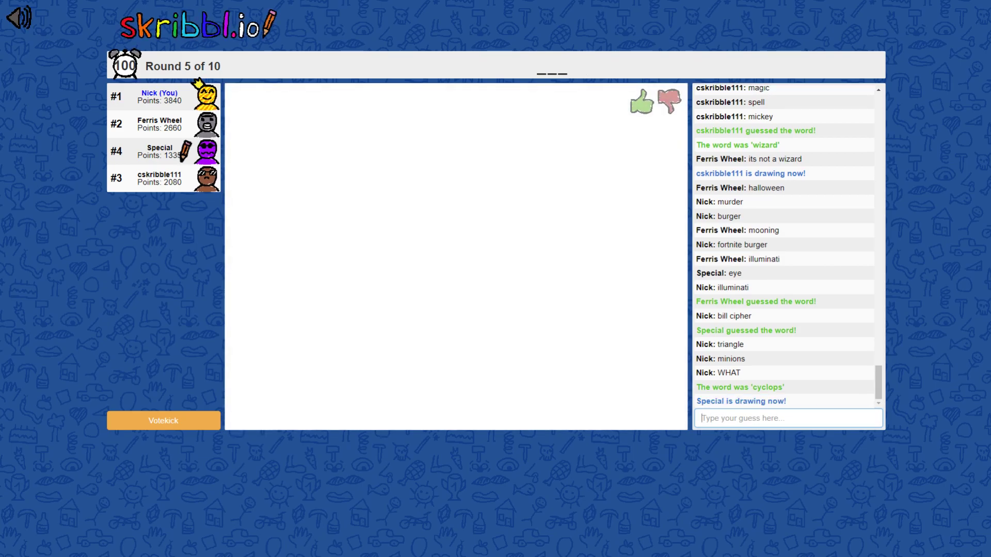
{"action": "type", "text": "fat"}
- Guess fat, then send a follow-up guess that solves 'bat'
{"action": "key", "text": "Return"}
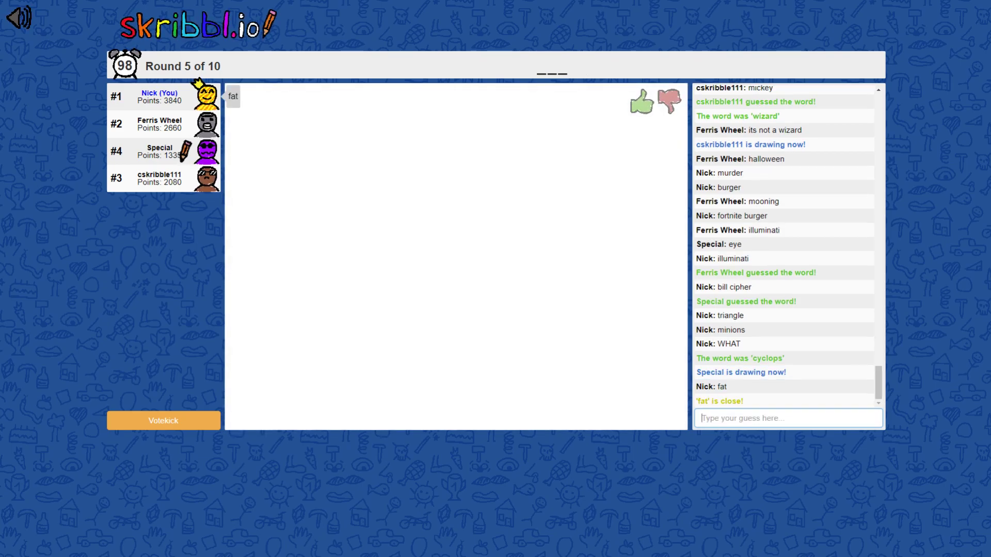
{"action": "type", "text": "hat"}
{"action": "key", "text": "Return"}
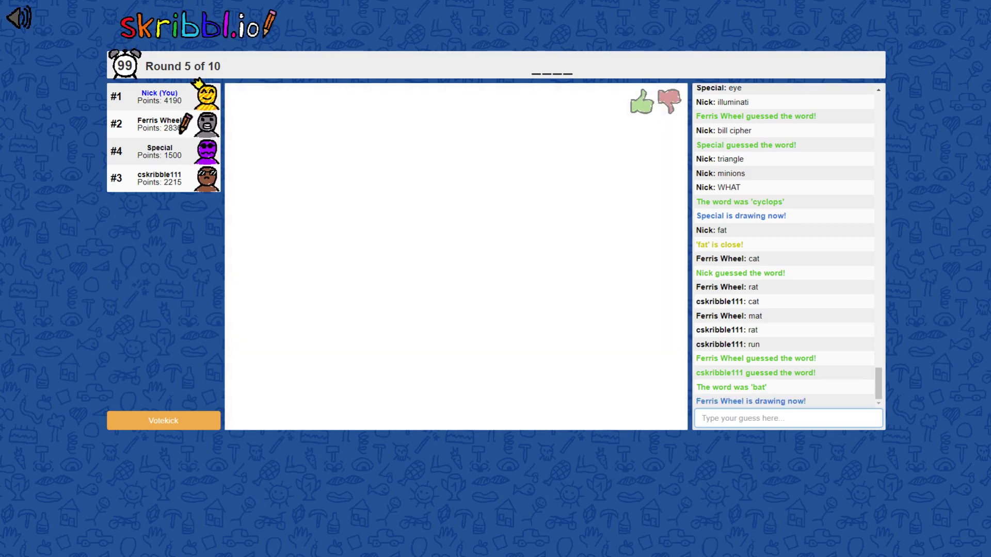
{"action": "type", "text": "moon"}
- Guess 'moon', 'fire' and 'heat'; the last guess gets the word 'hell'
{"action": "key", "text": "Return"}
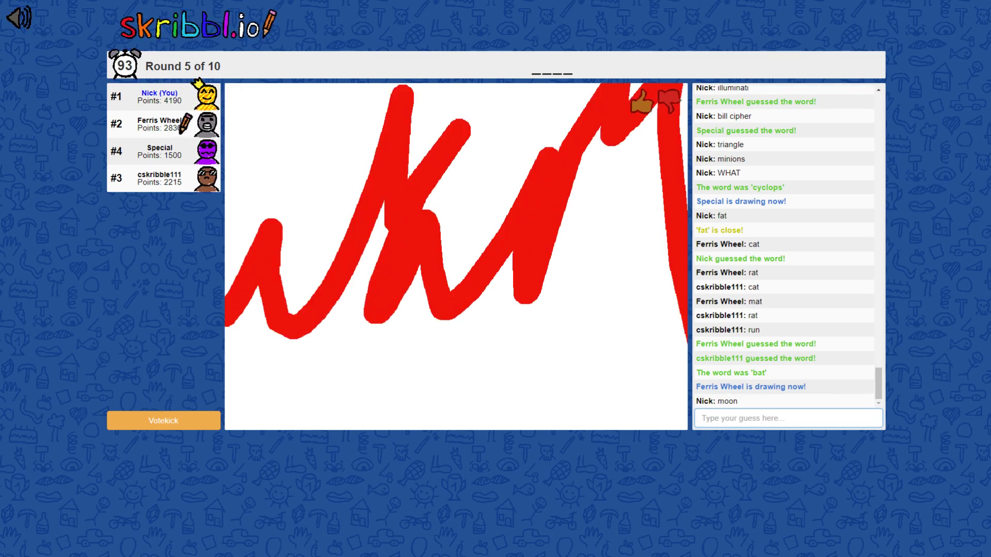
{"action": "type", "text": "fire"}
{"action": "key", "text": "Return"}
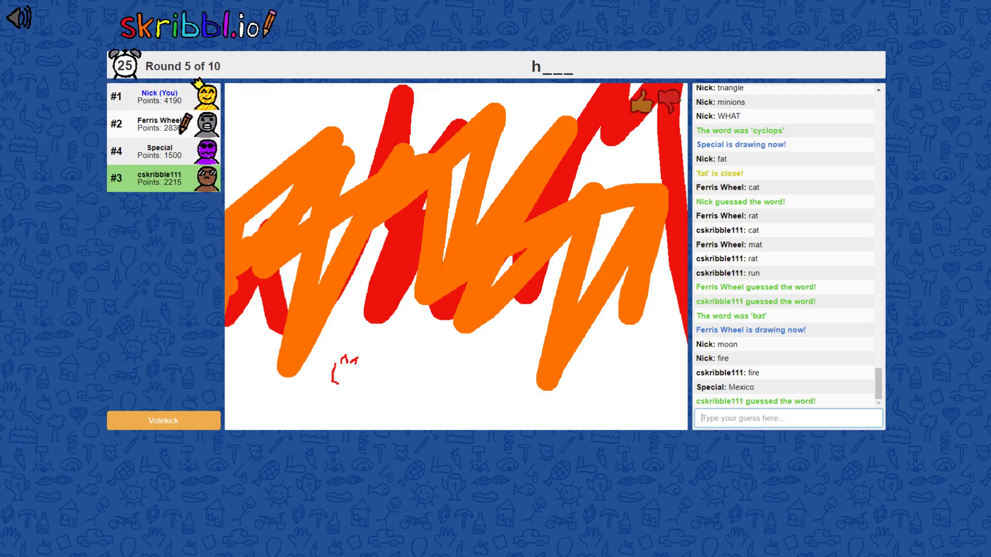
{"action": "type", "text": "heat"}
{"action": "key", "text": "Return"}
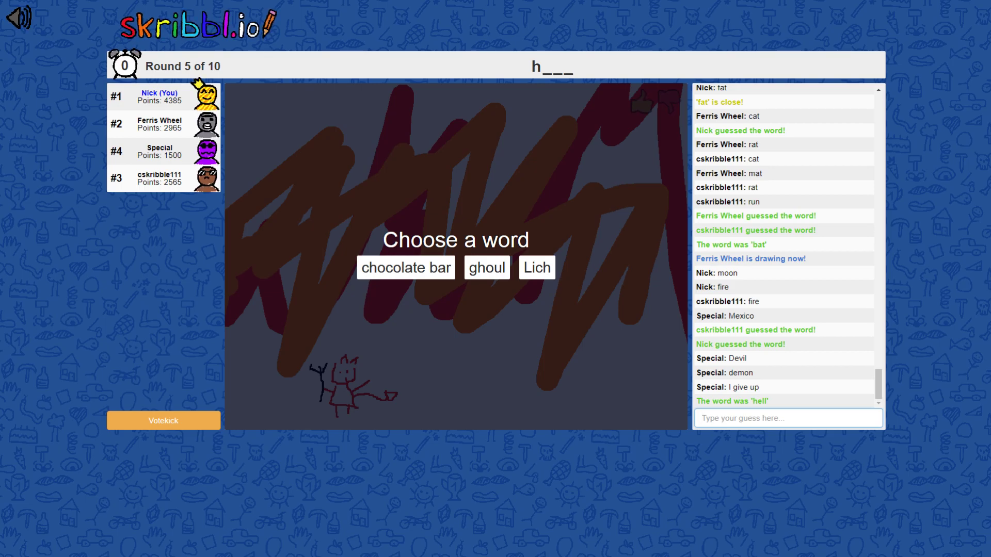
- Choose 'chocolate bar' and draw a brown bar filled solid with the bucket
{"action": "left_click", "coordinate": [406, 267]}
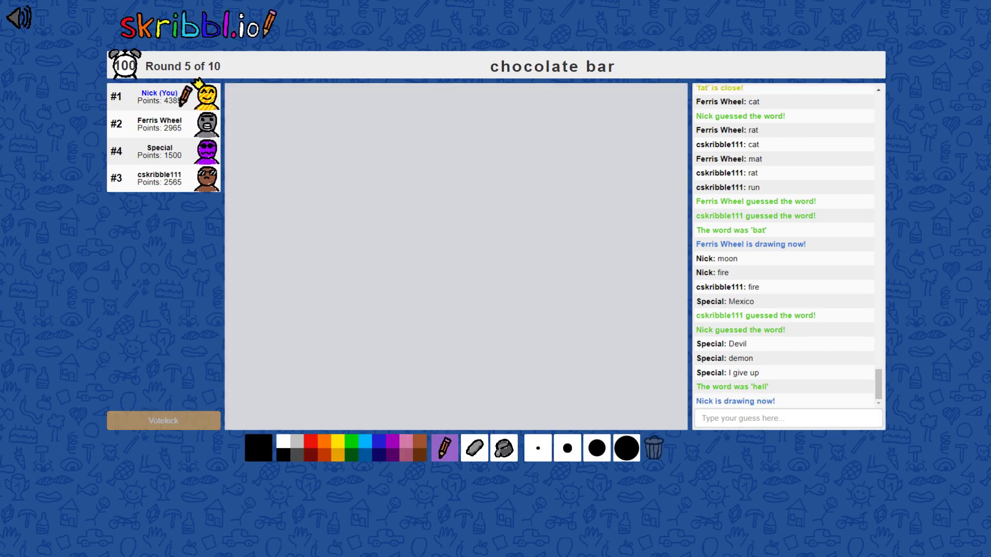
{"action": "left_click", "coordinate": [379, 442]}
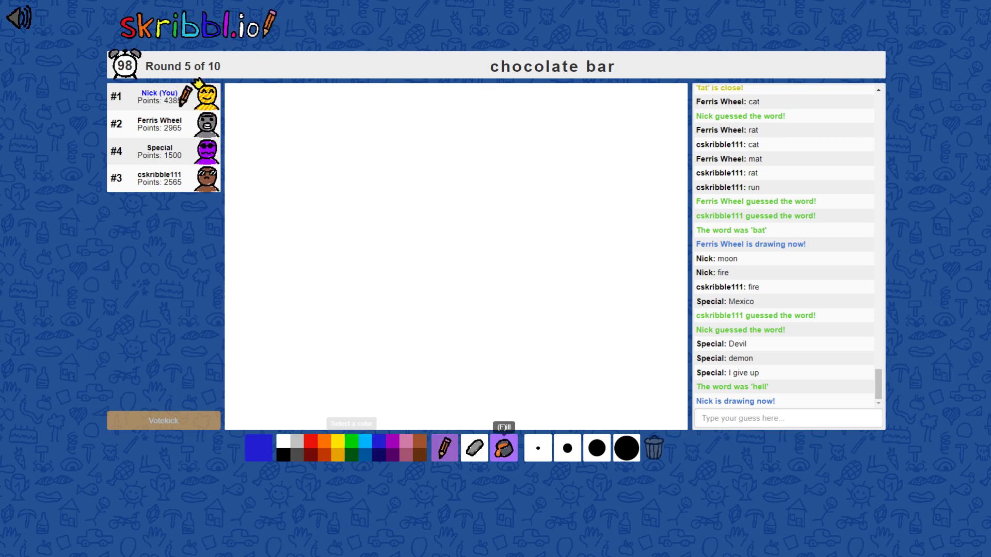
{"action": "left_click", "coordinate": [419, 442]}
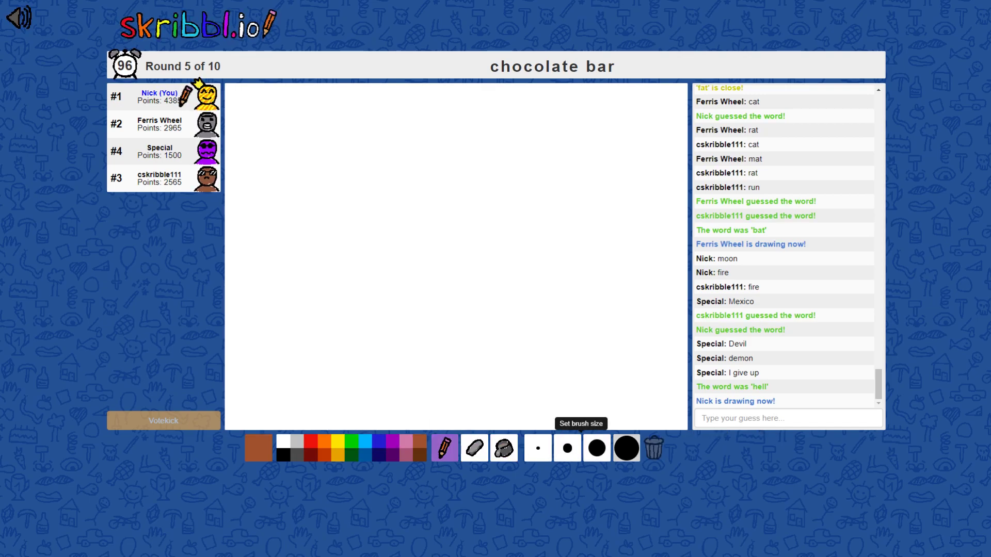
{"action": "mouse_move", "coordinate": [438, 162]}
{"action": "left_mouse_down"}
{"action": "mouse_move", "coordinate": [360, 293]}
{"action": "mouse_move", "coordinate": [456, 363]}
{"action": "mouse_move", "coordinate": [569, 203]}
{"action": "mouse_move", "coordinate": [584, 147]}
{"action": "mouse_move", "coordinate": [457, 117]}
{"action": "mouse_move", "coordinate": [430, 162]}
{"action": "left_mouse_up"}
{"action": "left_click", "coordinate": [503, 449]}
{"action": "left_click", "coordinate": [465, 248]}
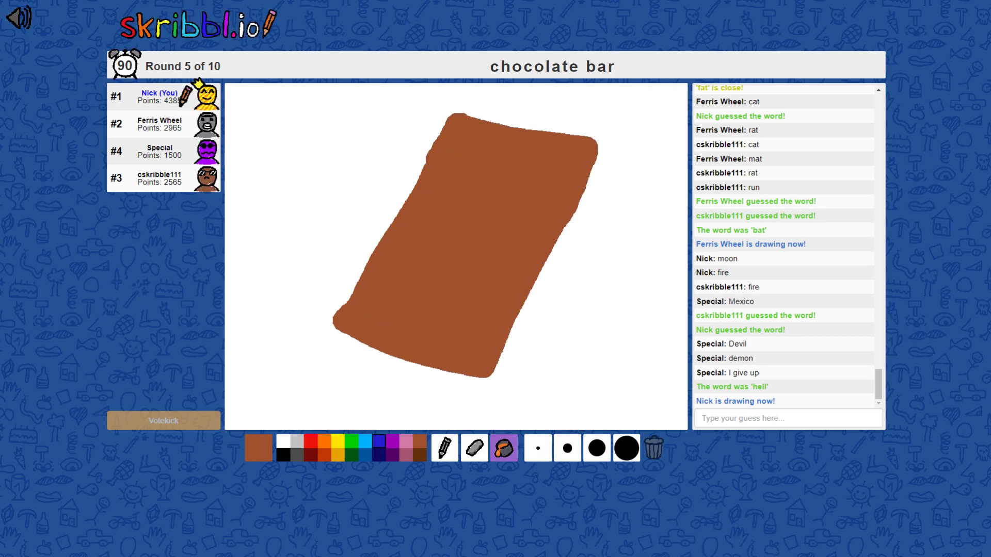
- Outline a blue wrapper around the lower half of the bar
{"action": "left_click", "coordinate": [379, 441]}
{"action": "left_click", "coordinate": [445, 449]}
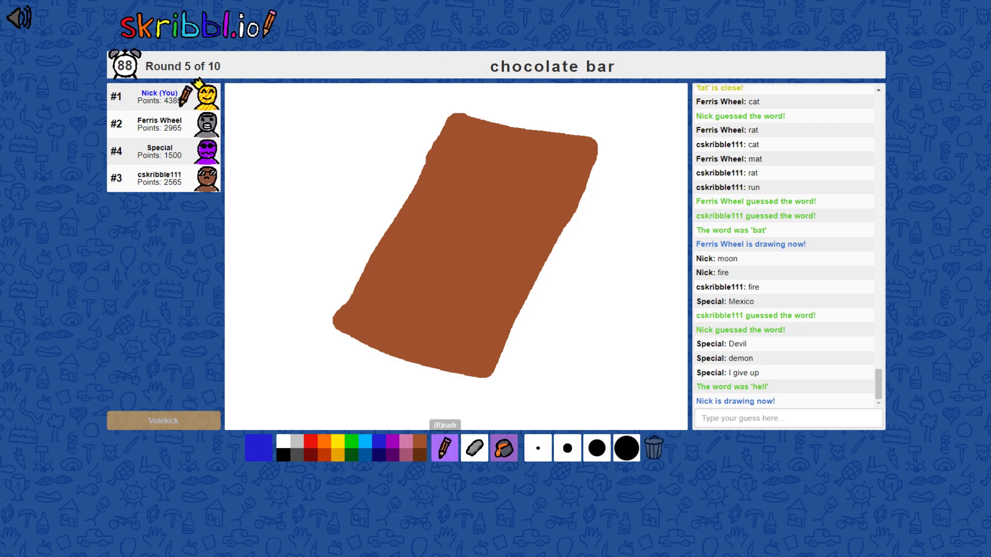
{"action": "mouse_move", "coordinate": [389, 225]}
{"action": "left_mouse_down"}
{"action": "mouse_move", "coordinate": [435, 240]}
{"action": "mouse_move", "coordinate": [535, 242]}
{"action": "mouse_move", "coordinate": [546, 263]}
{"action": "mouse_move", "coordinate": [492, 372]}
{"action": "mouse_move", "coordinate": [395, 357]}
{"action": "mouse_move", "coordinate": [334, 325]}
{"action": "mouse_move", "coordinate": [392, 226]}
{"action": "left_mouse_up"}
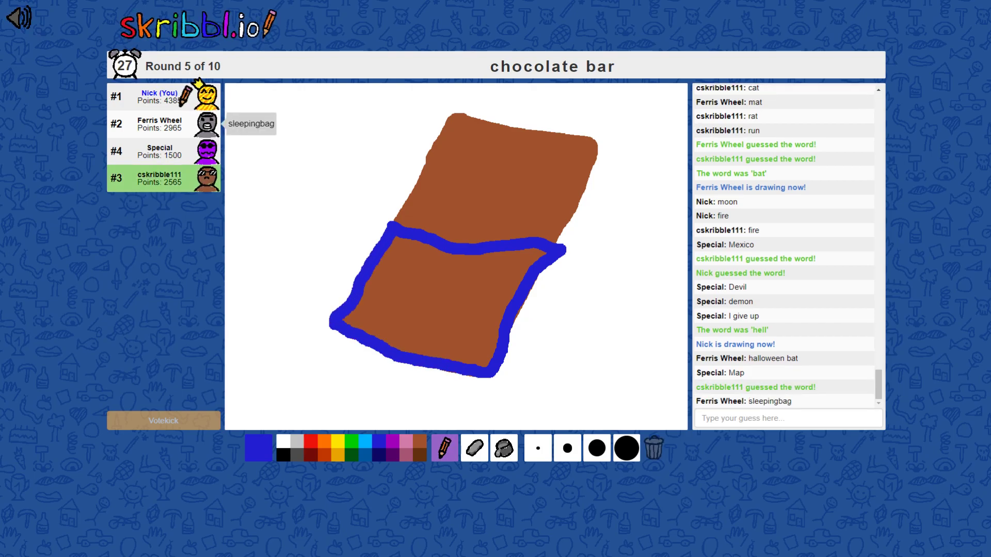
{"action": "left_click_drag", "start_coordinate": [536, 278], "coordinate": [511, 336]}
- Fill the wrapper solid blue and draw a light-grey foil edge along it
{"action": "left_click", "coordinate": [504, 449]}
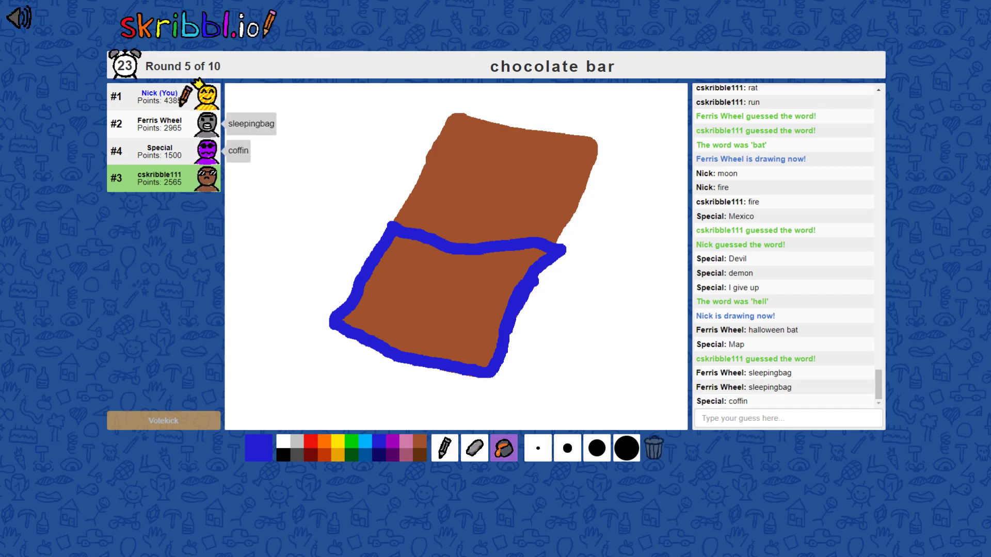
{"action": "left_click", "coordinate": [434, 310]}
{"action": "left_click", "coordinate": [444, 449]}
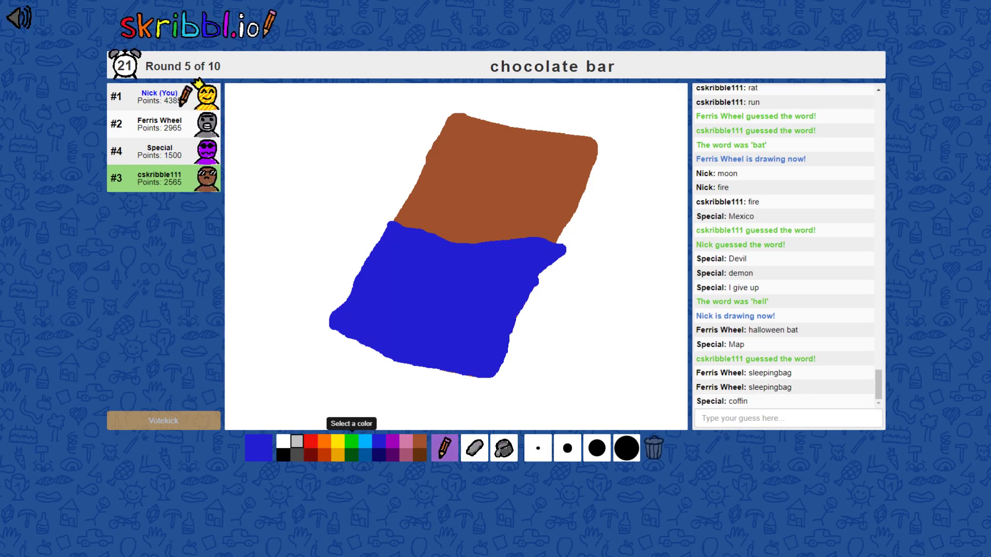
{"action": "left_click", "coordinate": [297, 441]}
{"action": "mouse_move", "coordinate": [381, 225]}
{"action": "left_mouse_down"}
{"action": "mouse_move", "coordinate": [456, 247]}
{"action": "mouse_move", "coordinate": [571, 246]}
{"action": "left_mouse_up"}
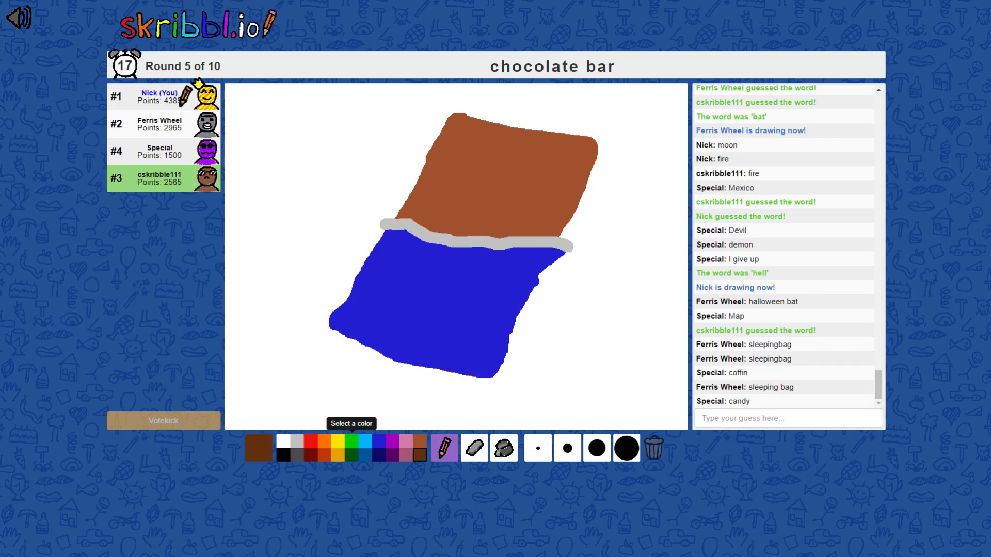
- Outline dark-brown chocolate squares and small line details on the bar
{"action": "left_click", "coordinate": [418, 455]}
{"action": "mouse_move", "coordinate": [421, 198]}
{"action": "left_mouse_down"}
{"action": "mouse_move", "coordinate": [432, 221]}
{"action": "mouse_move", "coordinate": [420, 192]}
{"action": "left_mouse_up"}
{"action": "mouse_move", "coordinate": [496, 202]}
{"action": "left_mouse_down"}
{"action": "mouse_move", "coordinate": [526, 226]}
{"action": "mouse_move", "coordinate": [485, 203]}
{"action": "left_mouse_up"}
{"action": "mouse_move", "coordinate": [439, 138]}
{"action": "left_mouse_down"}
{"action": "mouse_move", "coordinate": [465, 172]}
{"action": "mouse_move", "coordinate": [464, 147]}
{"action": "left_mouse_up"}
{"action": "mouse_move", "coordinate": [542, 152]}
{"action": "left_mouse_down"}
{"action": "mouse_move", "coordinate": [526, 180]}
{"action": "mouse_move", "coordinate": [567, 150]}
{"action": "mouse_move", "coordinate": [541, 152]}
{"action": "left_mouse_up"}
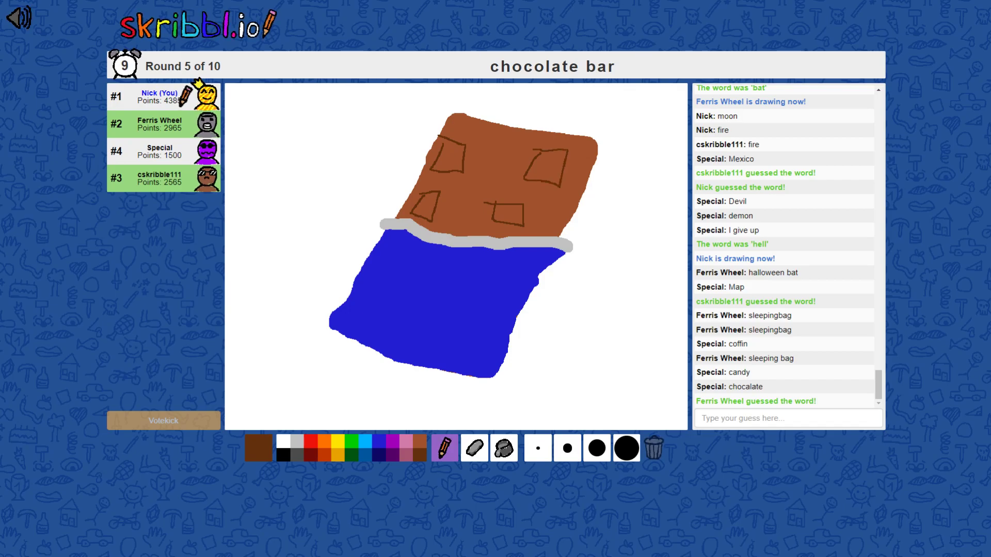
{"action": "mouse_move", "coordinate": [448, 223]}
{"action": "left_mouse_down"}
{"action": "mouse_move", "coordinate": [466, 231]}
{"action": "mouse_move", "coordinate": [476, 191]}
{"action": "mouse_move", "coordinate": [486, 198]}
{"action": "mouse_move", "coordinate": [486, 186]}
{"action": "left_mouse_up"}
{"action": "left_click_drag", "start_coordinate": [481, 195], "coordinate": [517, 145]}
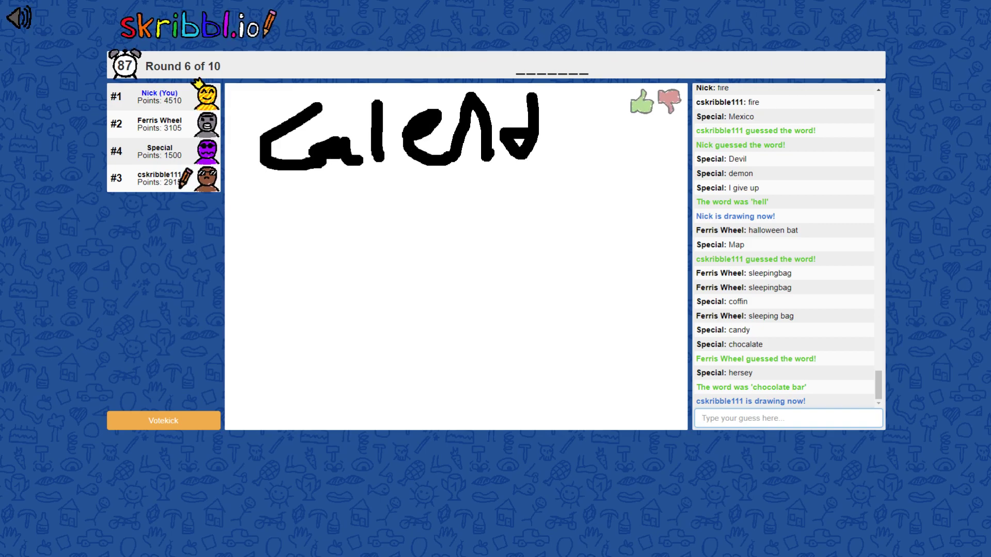
{"action": "type", "text": "c"}
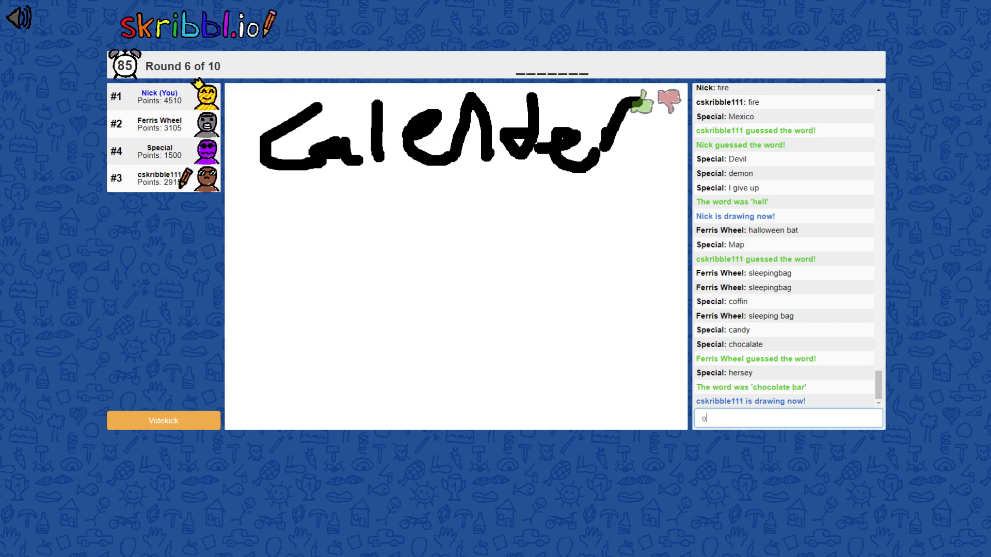
{"action": "type", "text": "alendar"}
- Guess 'calendar', then wait for the round to reveal 'October'
{"action": "key", "text": "Return"}
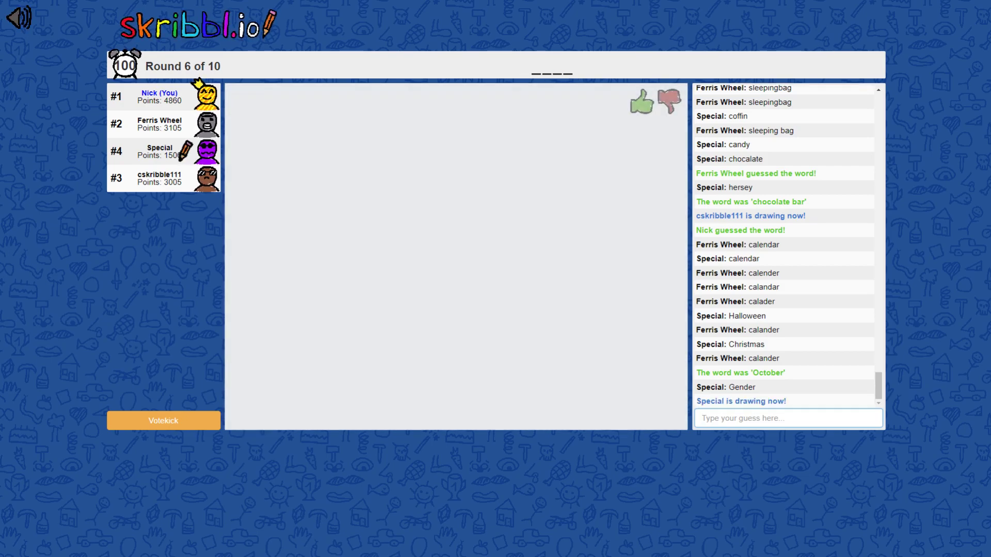
{"action": "type", "text": "fish"}
- Guess 'fish', 'hell' and 'eyes'; the last guess is correct and reveals 'moon'
{"action": "key", "text": "Return"}
{"action": "type", "text": "hell"}
{"action": "key", "text": "Return"}
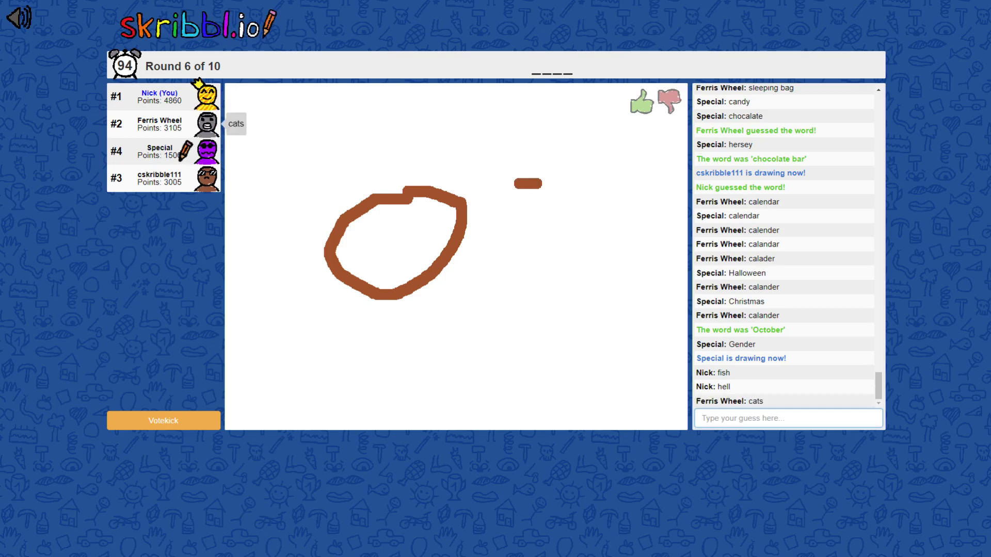
{"action": "type", "text": "eyes"}
{"action": "key", "text": "Return"}
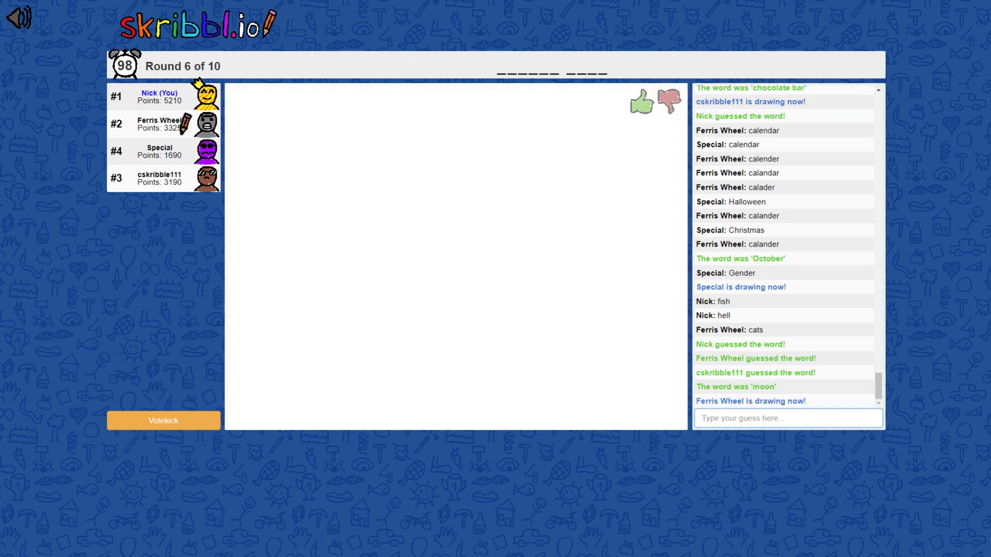
{"action": "type", "text": "slutty elsa"}
- Clear a half-typed guess, then correctly guess 'slutty elsa'
{"action": "key", "text": "Return"}
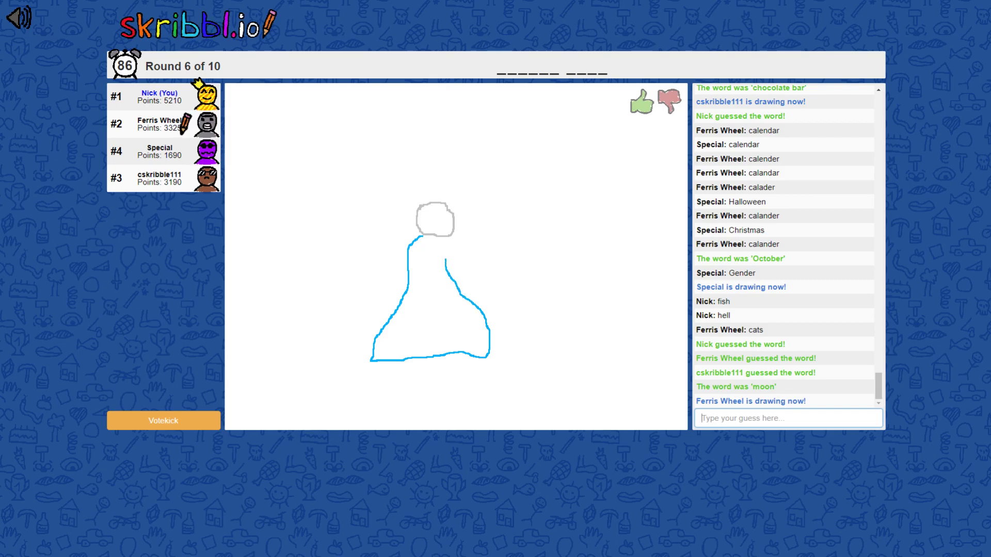
{"action": "type", "text": "slutty elsa"}
{"action": "key", "text": "Return"}
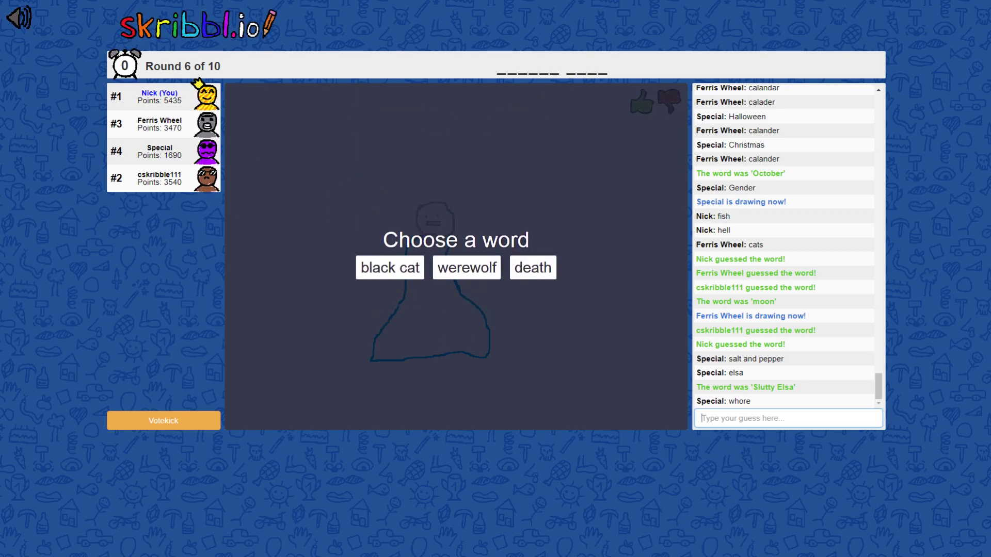
- Choose 'black cat', draw two bright-green eyes and fill them solid green
{"action": "left_click", "coordinate": [390, 267]}
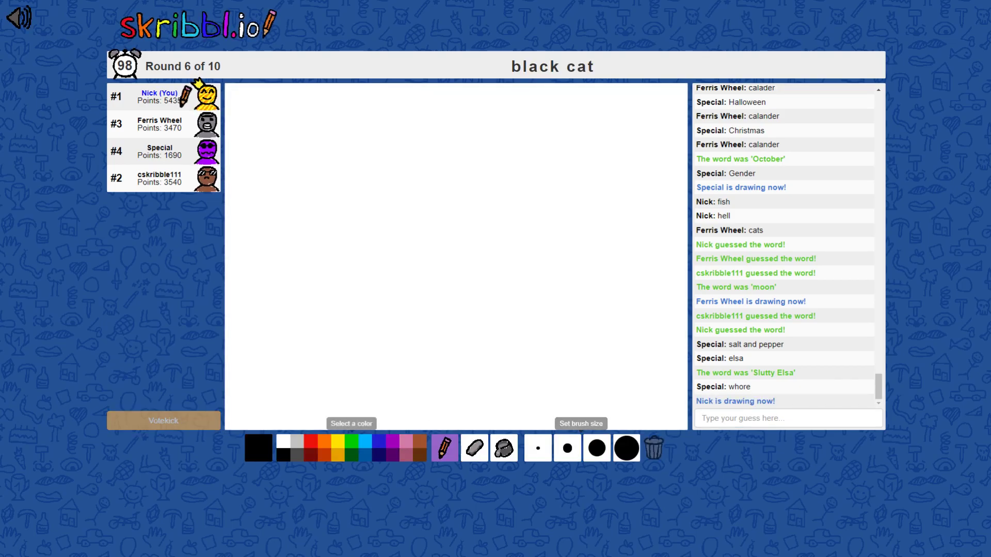
{"action": "left_click", "coordinate": [351, 441]}
{"action": "left_click_drag", "start_coordinate": [304, 241], "coordinate": [554, 230]}
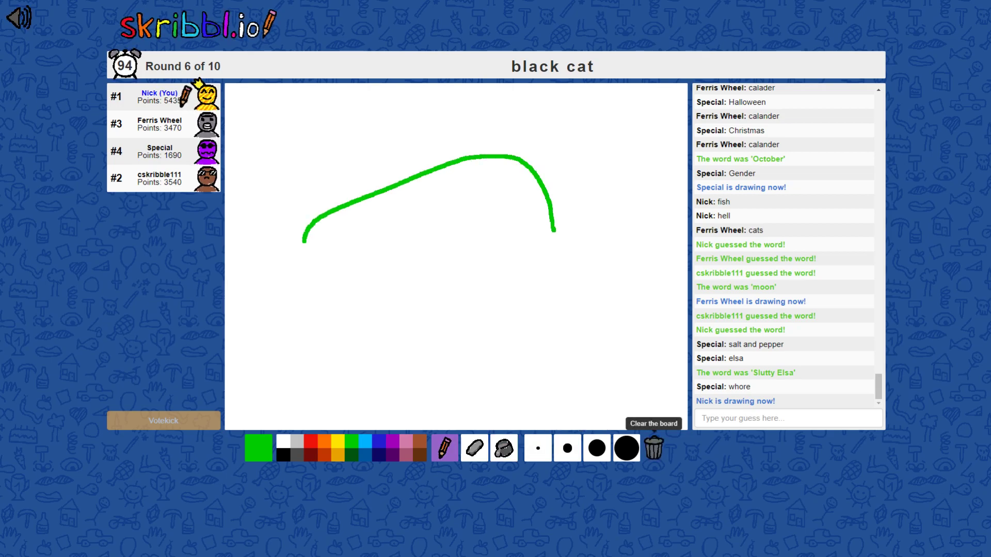
{"action": "left_click", "coordinate": [654, 448]}
{"action": "mouse_move", "coordinate": [274, 224]}
{"action": "left_mouse_down"}
{"action": "mouse_move", "coordinate": [389, 219]}
{"action": "mouse_move", "coordinate": [363, 253]}
{"action": "mouse_move", "coordinate": [265, 217]}
{"action": "left_mouse_up"}
{"action": "mouse_move", "coordinate": [503, 230]}
{"action": "left_mouse_down"}
{"action": "mouse_move", "coordinate": [544, 192]}
{"action": "mouse_move", "coordinate": [615, 222]}
{"action": "mouse_move", "coordinate": [582, 251]}
{"action": "mouse_move", "coordinate": [497, 231]}
{"action": "left_mouse_up"}
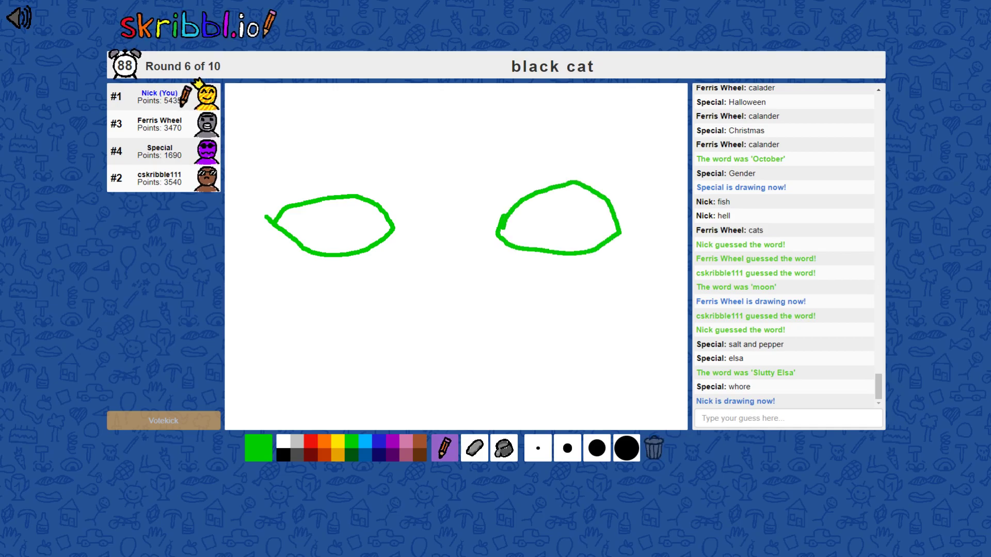
{"action": "left_click", "coordinate": [504, 449]}
{"action": "left_click", "coordinate": [333, 226]}
{"action": "left_click", "coordinate": [558, 221]}
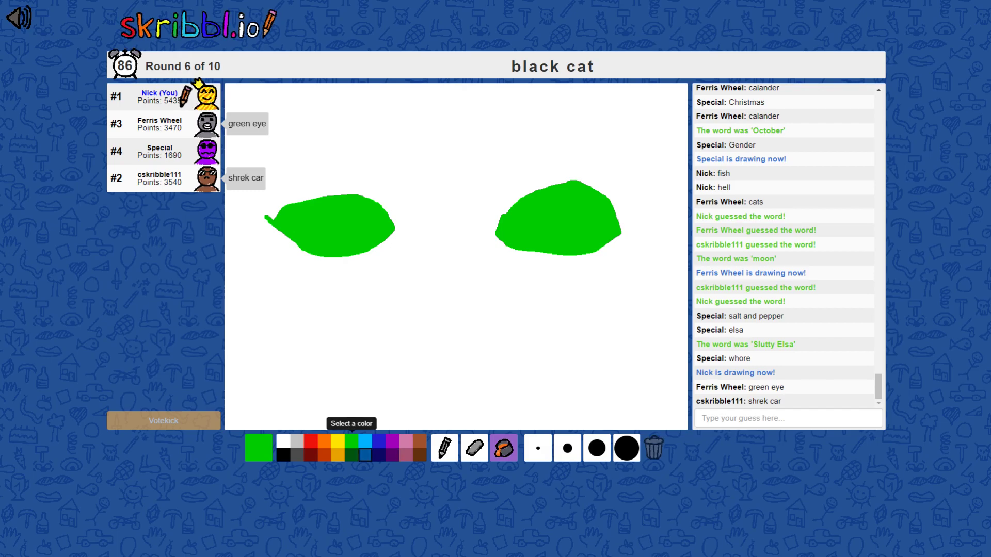
- Add dark-green pupils to both eyes and fill them in
{"action": "left_click", "coordinate": [352, 456]}
{"action": "left_click", "coordinate": [445, 449]}
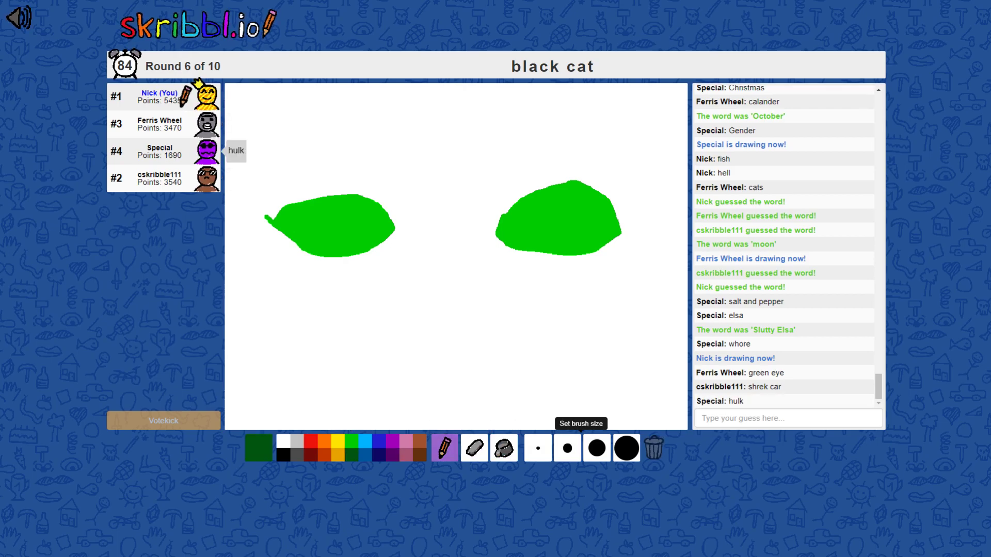
{"action": "mouse_move", "coordinate": [353, 204]}
{"action": "left_mouse_down"}
{"action": "mouse_move", "coordinate": [341, 200]}
{"action": "mouse_move", "coordinate": [319, 245]}
{"action": "mouse_move", "coordinate": [343, 250]}
{"action": "mouse_move", "coordinate": [351, 207]}
{"action": "left_mouse_up"}
{"action": "mouse_move", "coordinate": [576, 200]}
{"action": "left_mouse_down"}
{"action": "mouse_move", "coordinate": [559, 193]}
{"action": "mouse_move", "coordinate": [547, 254]}
{"action": "mouse_move", "coordinate": [576, 202]}
{"action": "left_mouse_up"}
{"action": "left_click", "coordinate": [559, 225]}
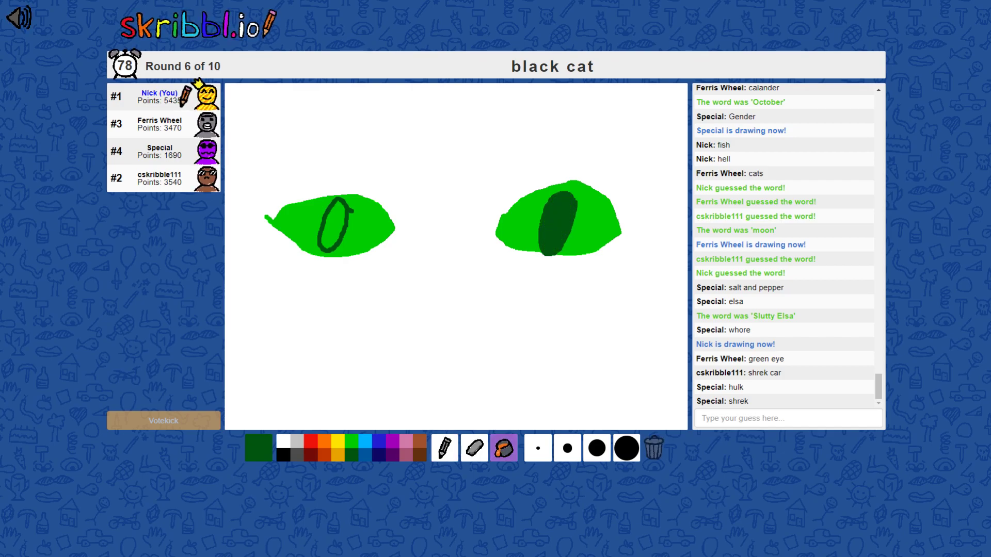
{"action": "left_click", "coordinate": [333, 226]}
- Draw black ears above the eyes and a pink nose below them
{"action": "left_click", "coordinate": [284, 455]}
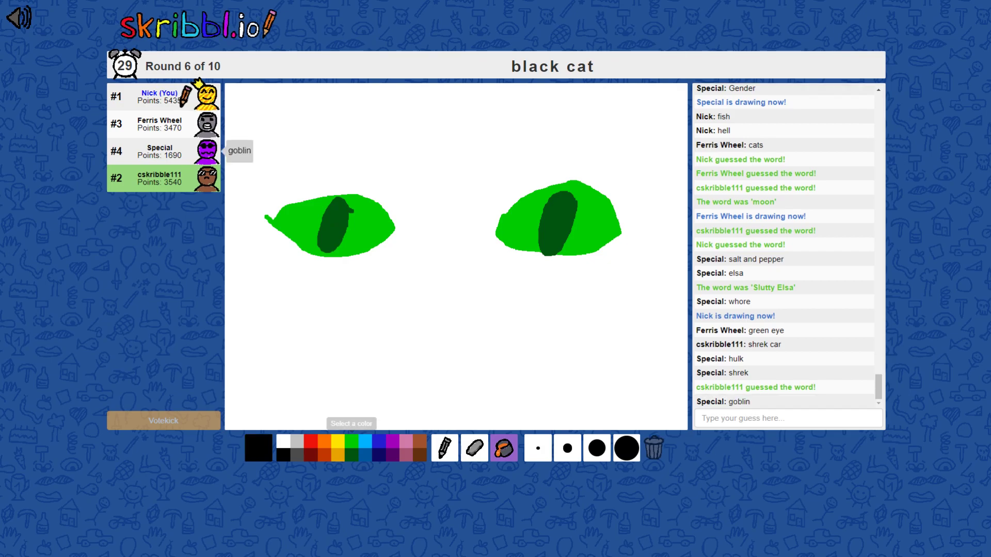
{"action": "left_click", "coordinate": [444, 448]}
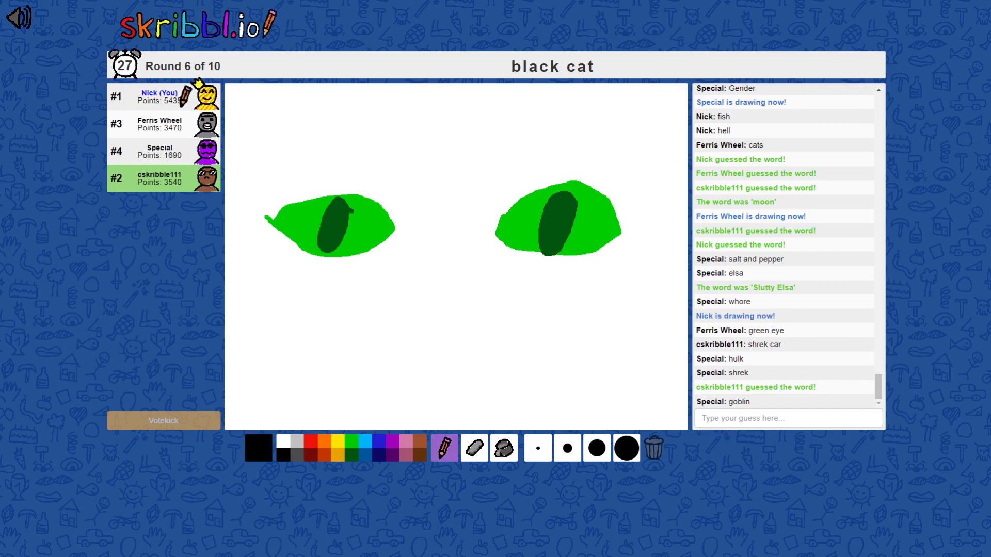
{"action": "mouse_move", "coordinate": [304, 154]}
{"action": "left_mouse_down"}
{"action": "mouse_move", "coordinate": [321, 98]}
{"action": "mouse_move", "coordinate": [402, 172]}
{"action": "left_mouse_up"}
{"action": "mouse_move", "coordinate": [554, 113]}
{"action": "left_mouse_down"}
{"action": "mouse_move", "coordinate": [519, 162]}
{"action": "mouse_move", "coordinate": [581, 168]}
{"action": "left_mouse_up"}
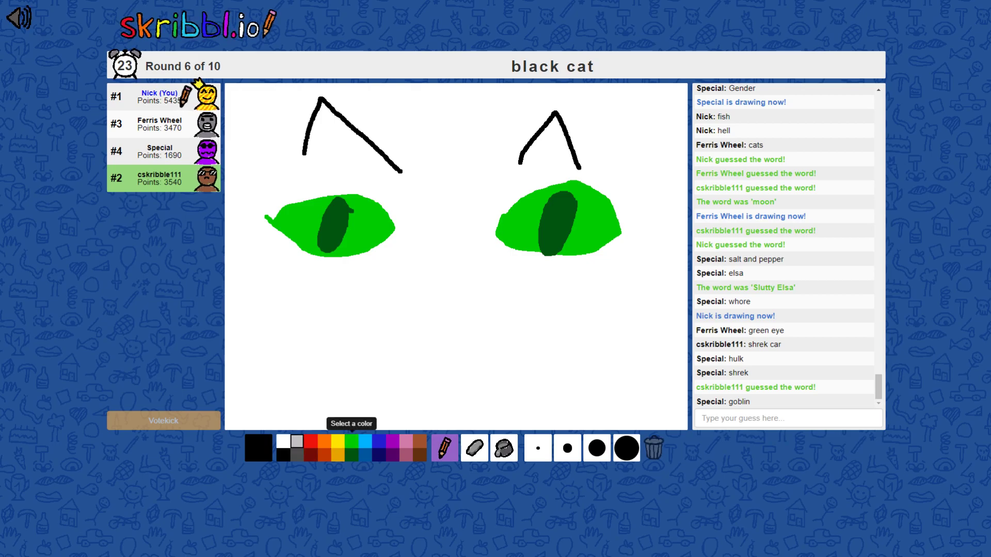
{"action": "left_click", "coordinate": [406, 442]}
{"action": "mouse_move", "coordinate": [423, 261]}
{"action": "left_mouse_down"}
{"action": "mouse_move", "coordinate": [397, 290]}
{"action": "mouse_move", "coordinate": [462, 271]}
{"action": "mouse_move", "coordinate": [422, 262]}
{"action": "left_mouse_up"}
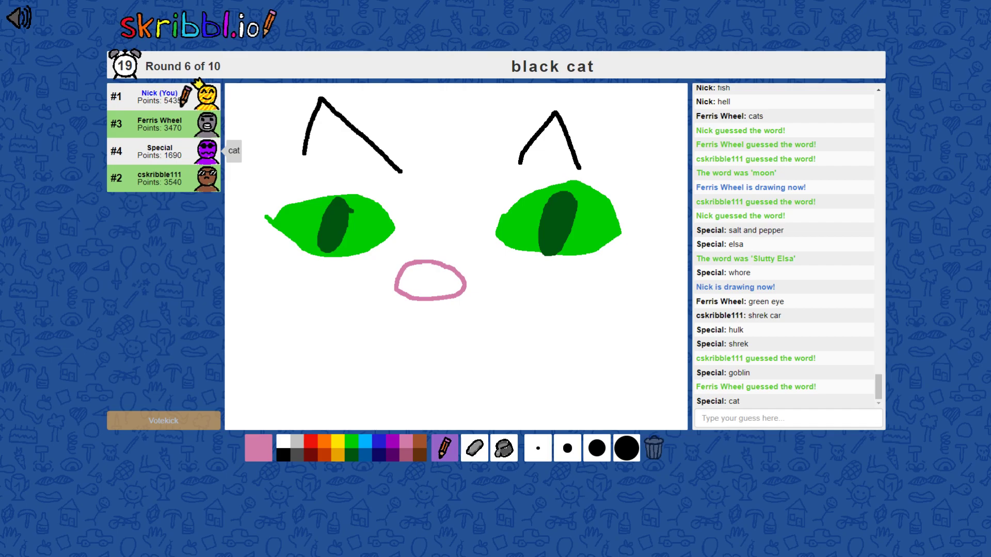
- Draw a light-grey mouth under the nose and a black head outline
{"action": "left_click", "coordinate": [296, 441]}
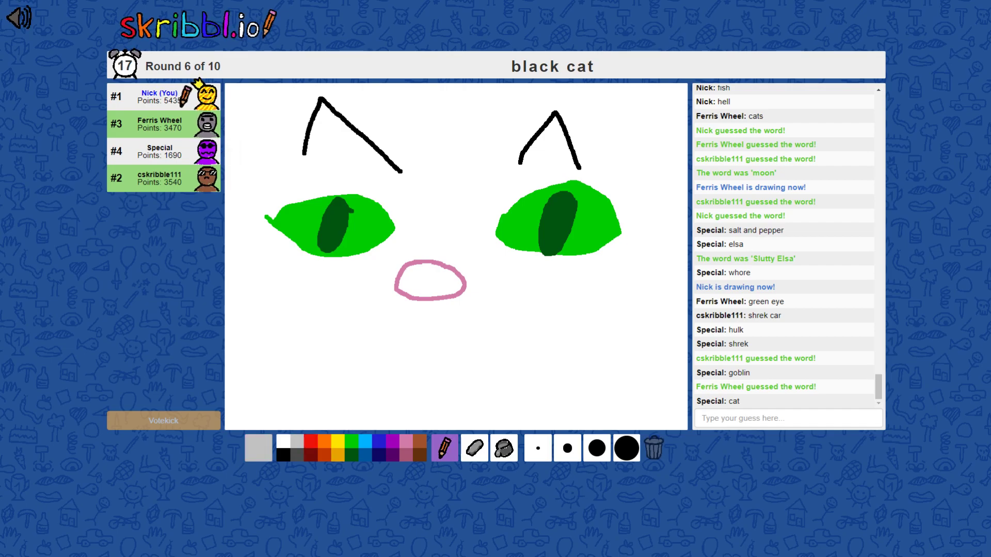
{"action": "mouse_move", "coordinate": [423, 301]}
{"action": "left_mouse_down"}
{"action": "mouse_move", "coordinate": [406, 337]}
{"action": "mouse_move", "coordinate": [361, 312]}
{"action": "left_mouse_up"}
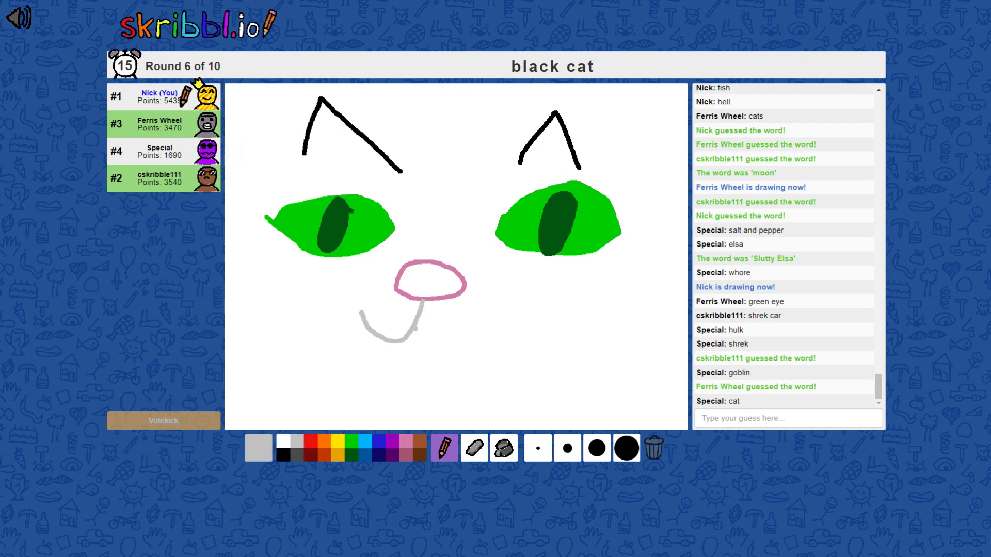
{"action": "left_click_drag", "start_coordinate": [417, 324], "coordinate": [484, 326]}
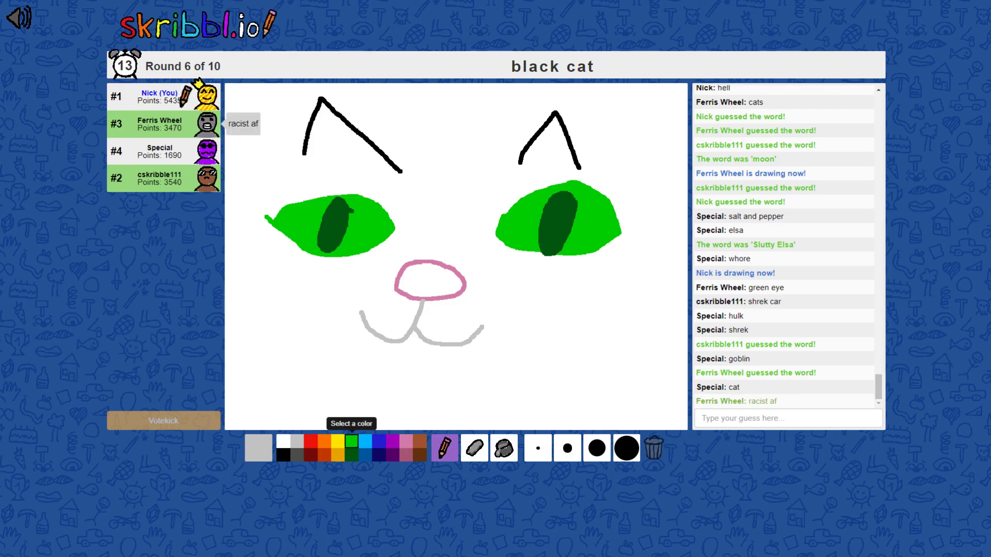
{"action": "left_click", "coordinate": [283, 455]}
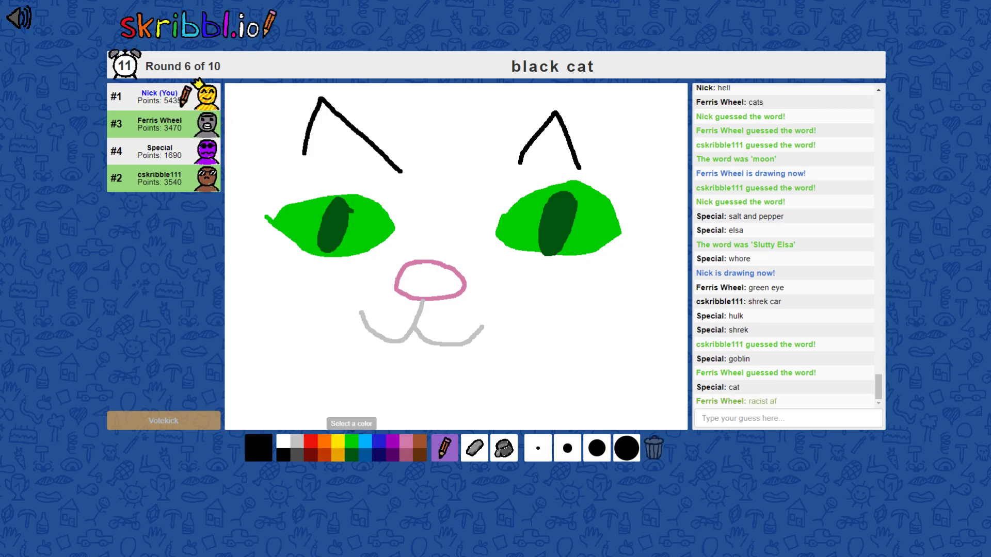
{"action": "mouse_move", "coordinate": [306, 152]}
{"action": "left_mouse_down"}
{"action": "mouse_move", "coordinate": [285, 350]}
{"action": "mouse_move", "coordinate": [528, 398]}
{"action": "mouse_move", "coordinate": [655, 317]}
{"action": "mouse_move", "coordinate": [658, 223]}
{"action": "mouse_move", "coordinate": [592, 177]}
{"action": "mouse_move", "coordinate": [392, 156]}
{"action": "left_mouse_up"}
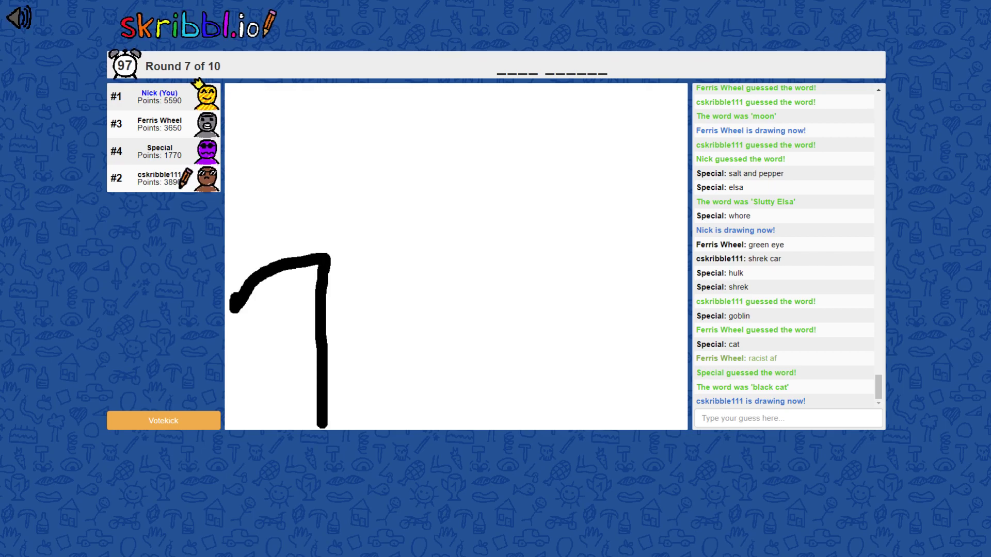
{"action": "type", "text": "foot lettuce"}
- Guess 'foot lettuce', then 'grim reaper', and reply 'I know :(' in chat
{"action": "key", "text": "Return"}
{"action": "type", "text": "grim reaper"}
{"action": "key", "text": "Return"}
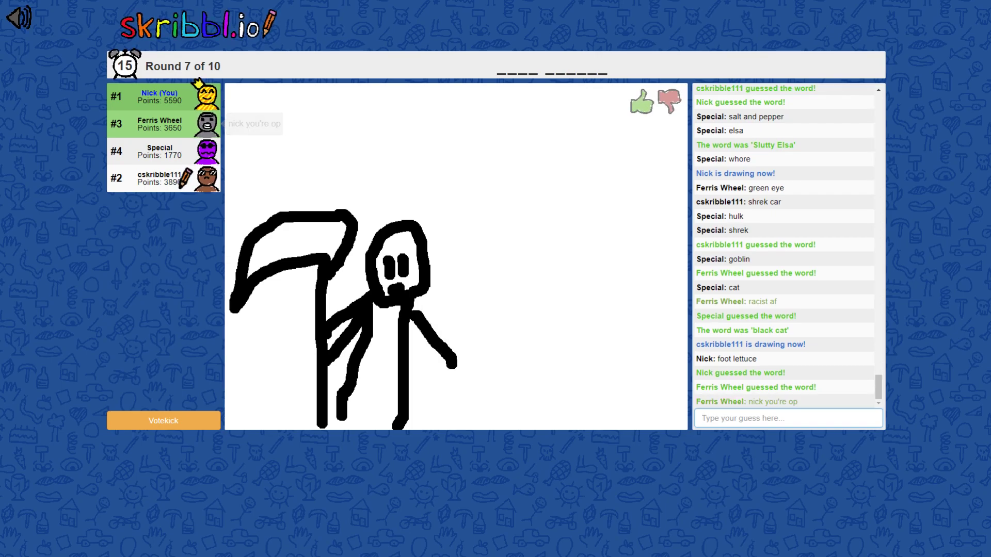
{"action": "type", "text": "l"}
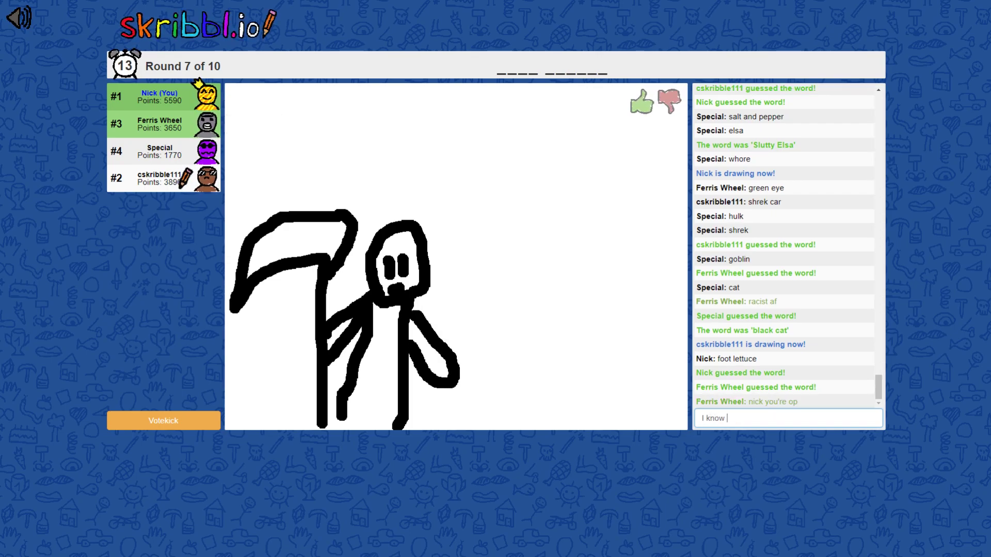
{"action": "type", "text": ":("}
{"action": "key", "text": "Return"}
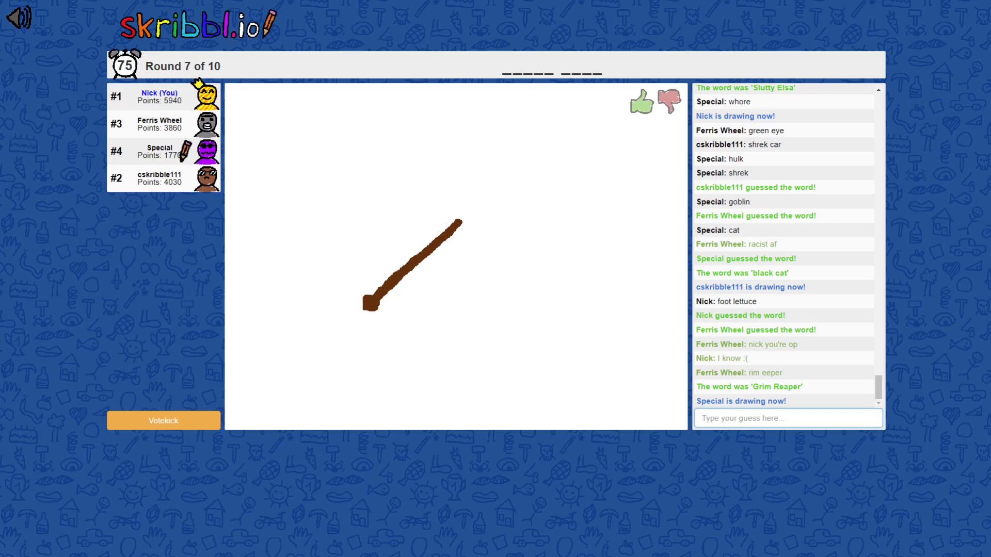
{"action": "type", "text": "br"}
- Clear a typed guess, then guess 'stick hand', 'monster mash' and finally 'magic wand'
{"action": "key", "text": "BackSpace"}
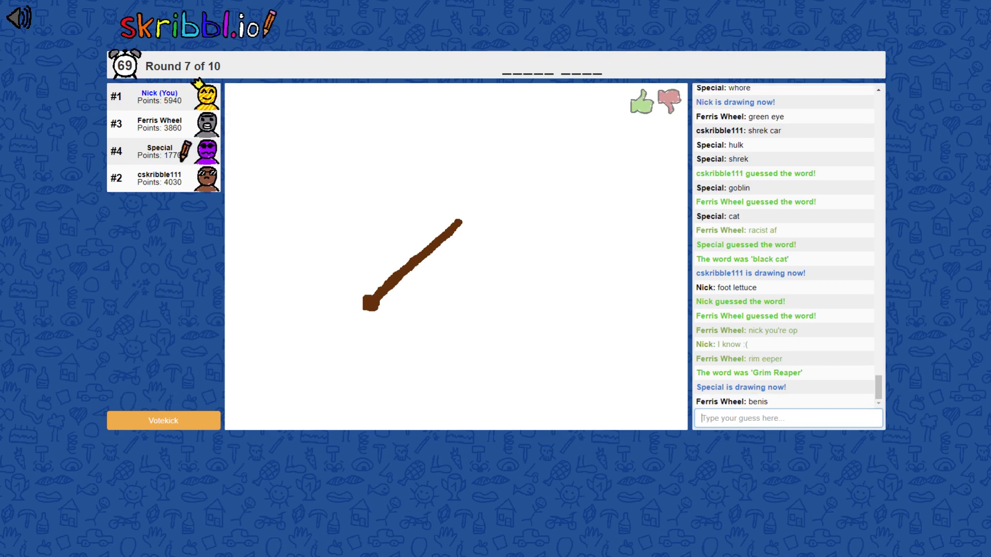
{"action": "type", "text": "stick hand"}
{"action": "key", "text": "Return"}
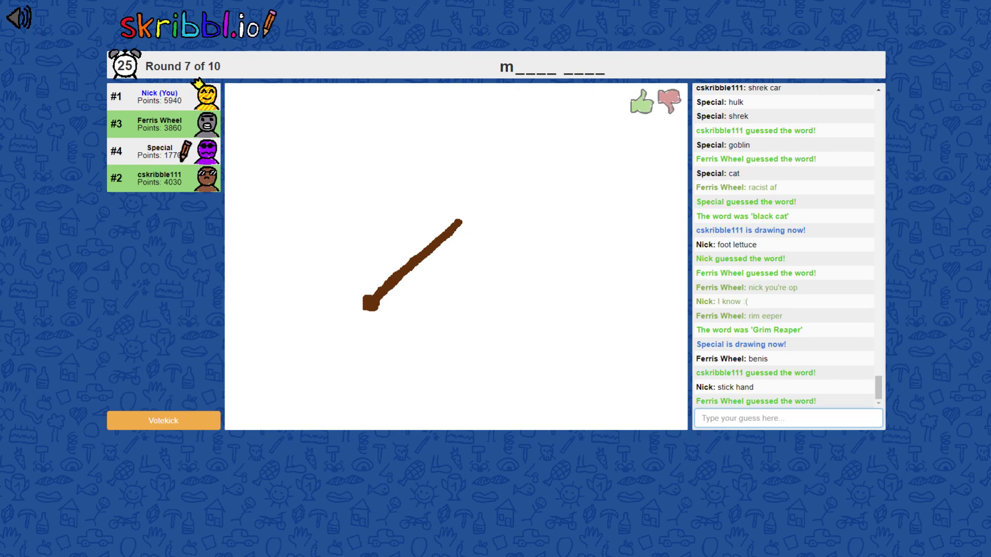
{"action": "type", "text": "monster mash"}
{"action": "key", "text": "Return"}
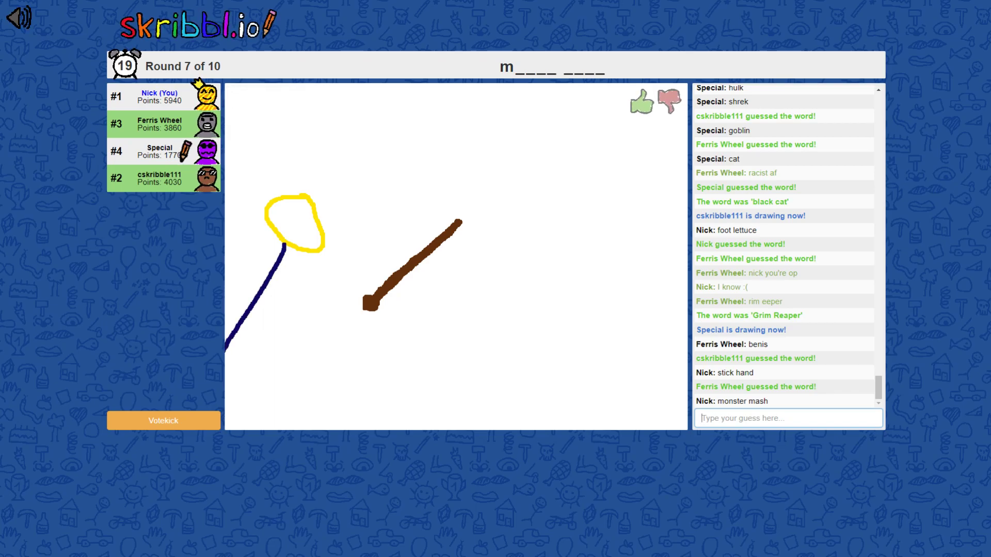
{"action": "type", "text": "magic wand"}
{"action": "key", "text": "Return"}
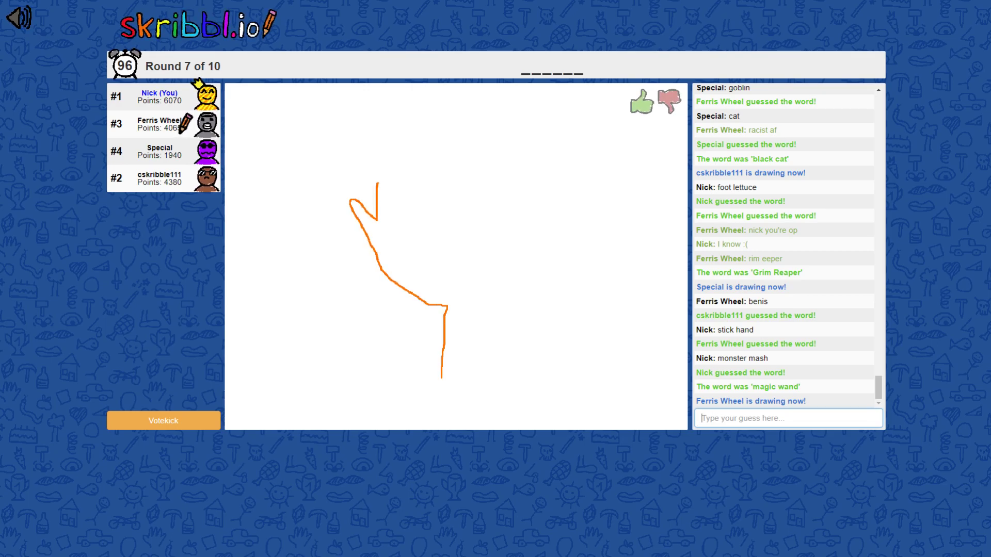
{"action": "type", "text": "satan"}
- Guess 'satan', then correctly guess 'autumn'
{"action": "key", "text": "Return"}
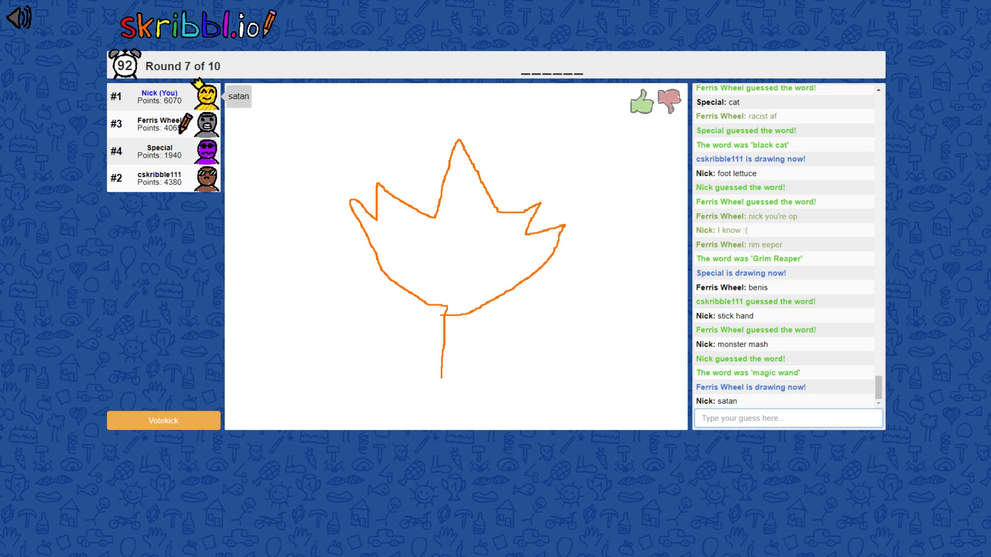
{"action": "type", "text": "autumn"}
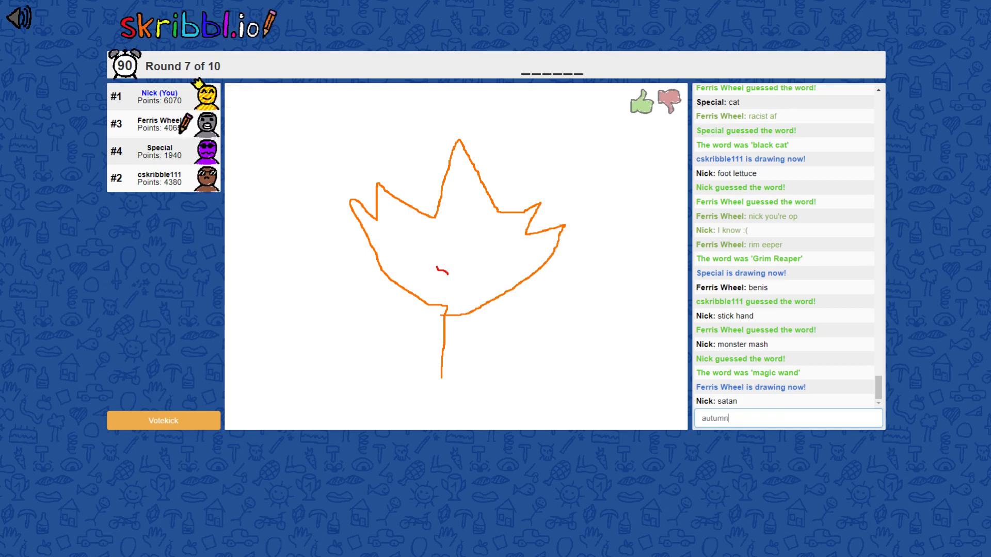
{"action": "key", "text": "Return"}
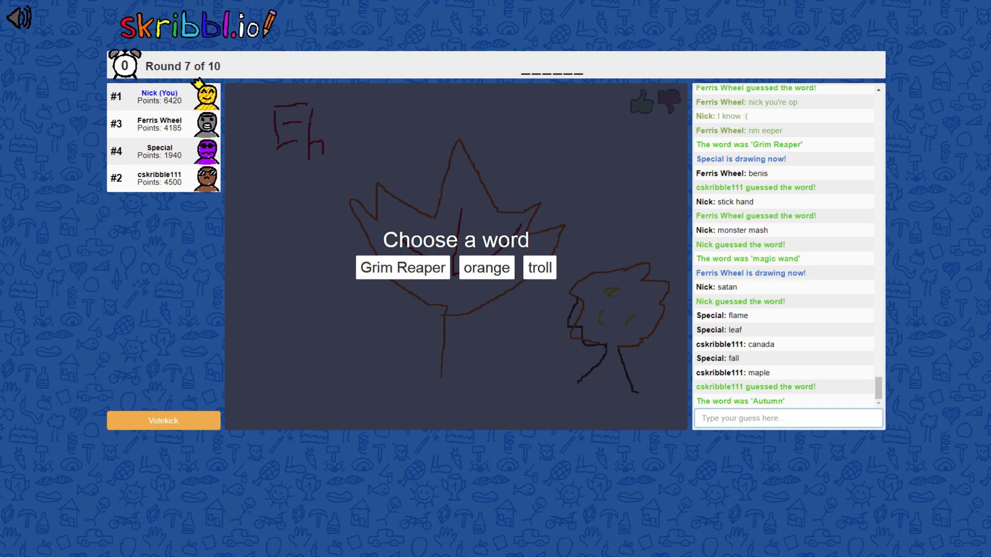
- Pick 'troll' from the word choices to draw
{"action": "left_click", "coordinate": [540, 267]}
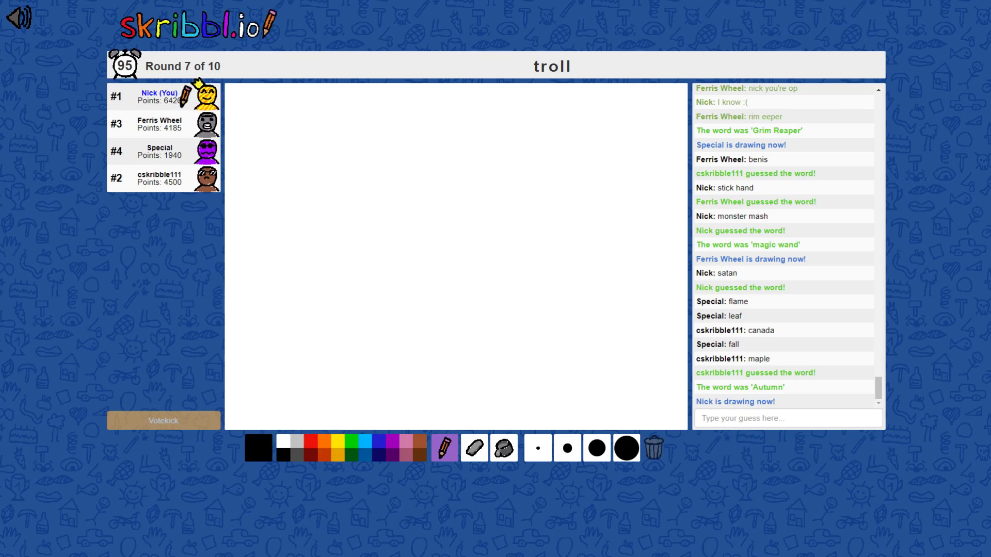
- Draw the troll face outline with a wide grinning mouth full of teeth
{"action": "mouse_move", "coordinate": [319, 350]}
{"action": "left_mouse_down"}
{"action": "mouse_move", "coordinate": [516, 388]}
{"action": "mouse_move", "coordinate": [609, 336]}
{"action": "mouse_move", "coordinate": [608, 318]}
{"action": "mouse_move", "coordinate": [579, 302]}
{"action": "mouse_move", "coordinate": [593, 209]}
{"action": "mouse_move", "coordinate": [513, 133]}
{"action": "mouse_move", "coordinate": [354, 128]}
{"action": "mouse_move", "coordinate": [294, 192]}
{"action": "mouse_move", "coordinate": [284, 267]}
{"action": "mouse_move", "coordinate": [313, 352]}
{"action": "mouse_move", "coordinate": [323, 355]}
{"action": "left_mouse_up"}
{"action": "mouse_move", "coordinate": [312, 283]}
{"action": "left_mouse_down"}
{"action": "mouse_move", "coordinate": [401, 346]}
{"action": "mouse_move", "coordinate": [528, 330]}
{"action": "mouse_move", "coordinate": [551, 274]}
{"action": "mouse_move", "coordinate": [399, 288]}
{"action": "mouse_move", "coordinate": [311, 280]}
{"action": "mouse_move", "coordinate": [402, 299]}
{"action": "mouse_move", "coordinate": [555, 291]}
{"action": "left_mouse_up"}
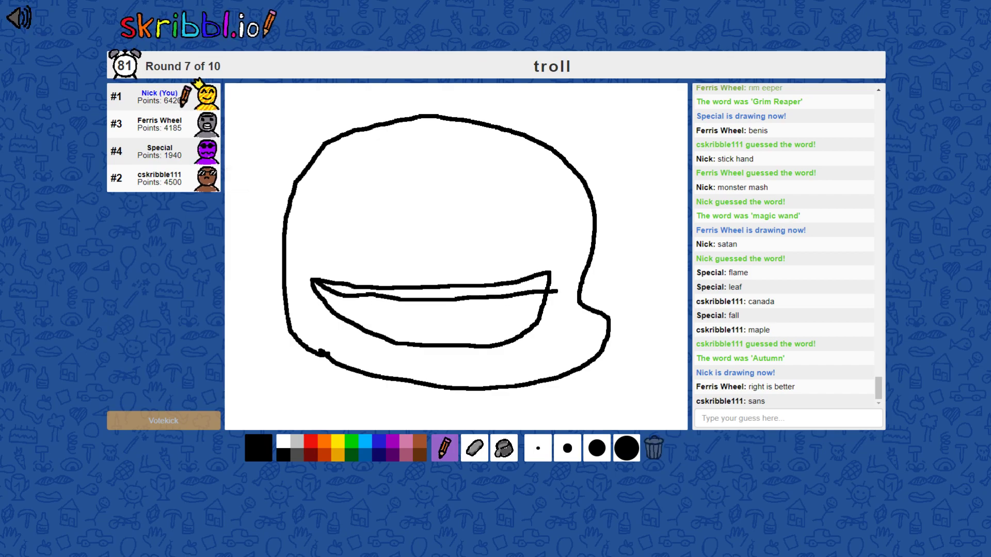
{"action": "left_click_drag", "start_coordinate": [367, 283], "coordinate": [361, 327]}
{"action": "left_click_drag", "start_coordinate": [403, 287], "coordinate": [387, 345]}
{"action": "left_click_drag", "start_coordinate": [446, 285], "coordinate": [439, 335]}
{"action": "mouse_move", "coordinate": [491, 281]}
{"action": "left_mouse_down"}
{"action": "mouse_move", "coordinate": [493, 348]}
{"action": "mouse_move", "coordinate": [523, 333]}
{"action": "left_mouse_up"}
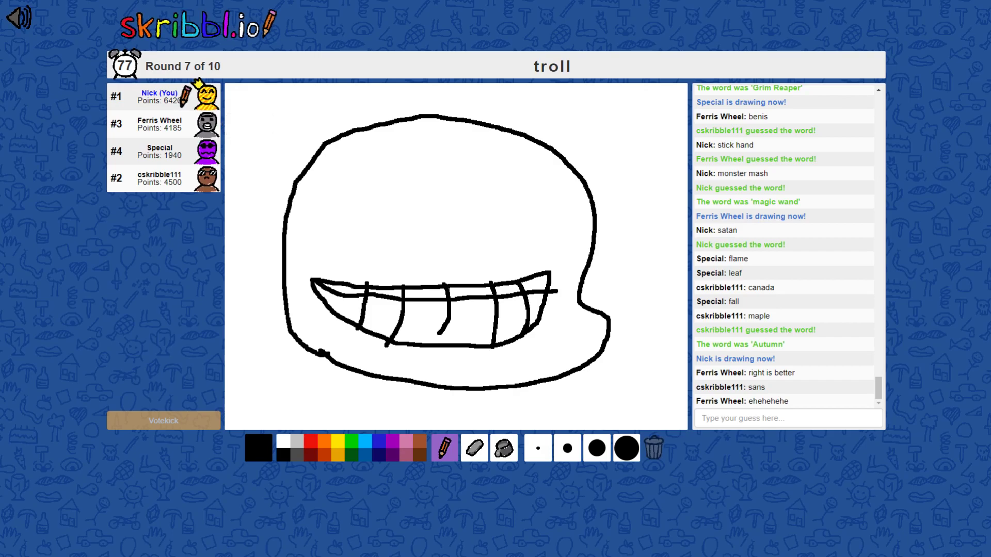
- Draw both eyes and fill in their pupils
{"action": "mouse_move", "coordinate": [304, 230]}
{"action": "left_mouse_down"}
{"action": "mouse_move", "coordinate": [378, 172]}
{"action": "mouse_move", "coordinate": [387, 233]}
{"action": "mouse_move", "coordinate": [307, 220]}
{"action": "left_mouse_up"}
{"action": "mouse_move", "coordinate": [432, 225]}
{"action": "left_mouse_down"}
{"action": "mouse_move", "coordinate": [518, 223]}
{"action": "mouse_move", "coordinate": [434, 223]}
{"action": "left_mouse_up"}
{"action": "mouse_move", "coordinate": [490, 186]}
{"action": "left_mouse_down"}
{"action": "mouse_move", "coordinate": [499, 202]}
{"action": "mouse_move", "coordinate": [502, 191]}
{"action": "mouse_move", "coordinate": [493, 205]}
{"action": "mouse_move", "coordinate": [496, 195]}
{"action": "left_mouse_up"}
{"action": "left_click_drag", "start_coordinate": [348, 187], "coordinate": [368, 200]}
{"action": "mouse_move", "coordinate": [367, 200]}
{"action": "left_mouse_down"}
{"action": "mouse_move", "coordinate": [358, 184]}
{"action": "mouse_move", "coordinate": [350, 203]}
{"action": "mouse_move", "coordinate": [358, 197]}
{"action": "left_mouse_up"}
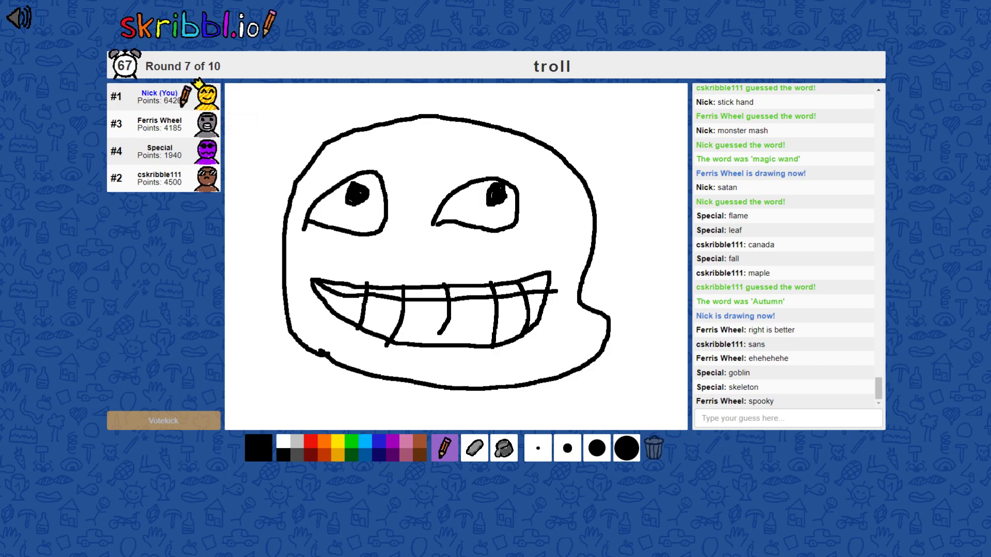
- Add chin lines, a nose, and wrinkle lines under the eyes
{"action": "left_click_drag", "start_coordinate": [385, 353], "coordinate": [543, 352]}
{"action": "left_click_drag", "start_coordinate": [413, 372], "coordinate": [519, 374]}
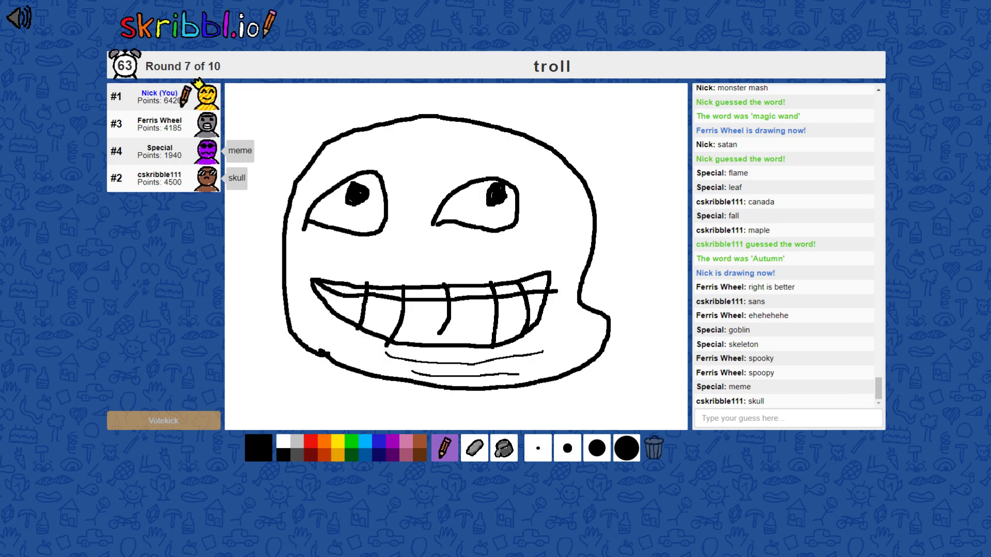
{"action": "left_click_drag", "start_coordinate": [409, 243], "coordinate": [411, 272]}
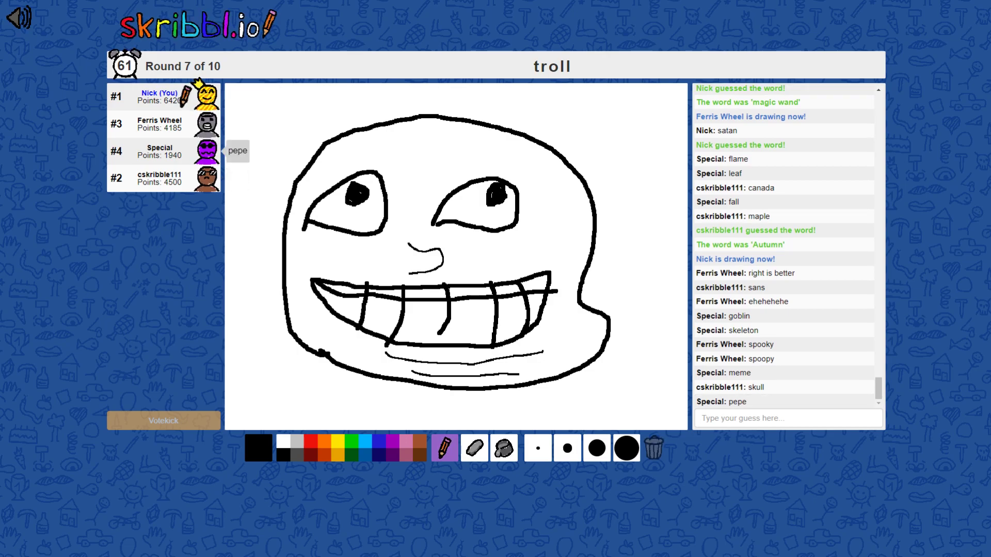
{"action": "mouse_move", "coordinate": [304, 235]}
{"action": "left_mouse_down"}
{"action": "mouse_move", "coordinate": [379, 245]}
{"action": "mouse_move", "coordinate": [381, 257]}
{"action": "left_mouse_up"}
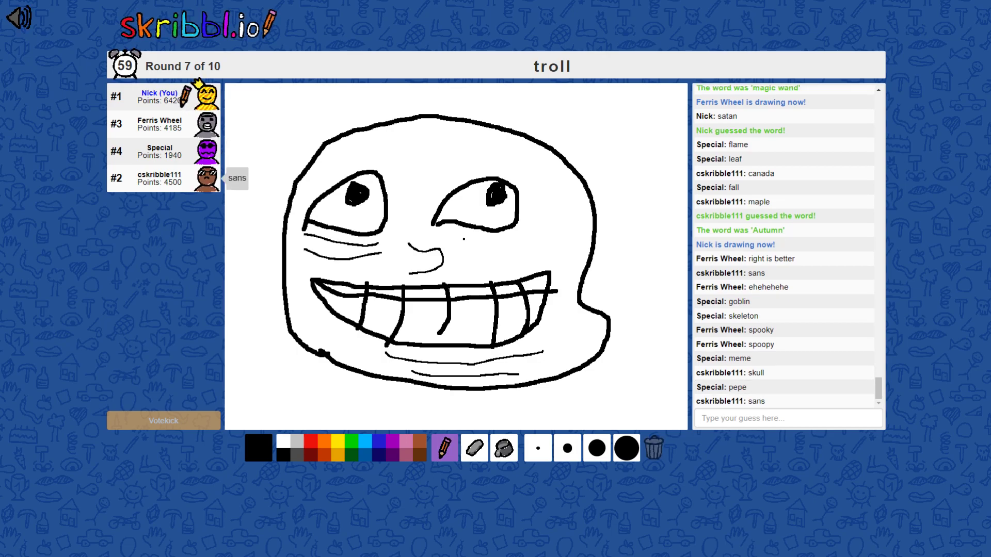
{"action": "mouse_move", "coordinate": [465, 240]}
{"action": "left_mouse_down"}
{"action": "mouse_move", "coordinate": [511, 241]}
{"action": "mouse_move", "coordinate": [502, 253]}
{"action": "mouse_move", "coordinate": [518, 253]}
{"action": "left_mouse_up"}
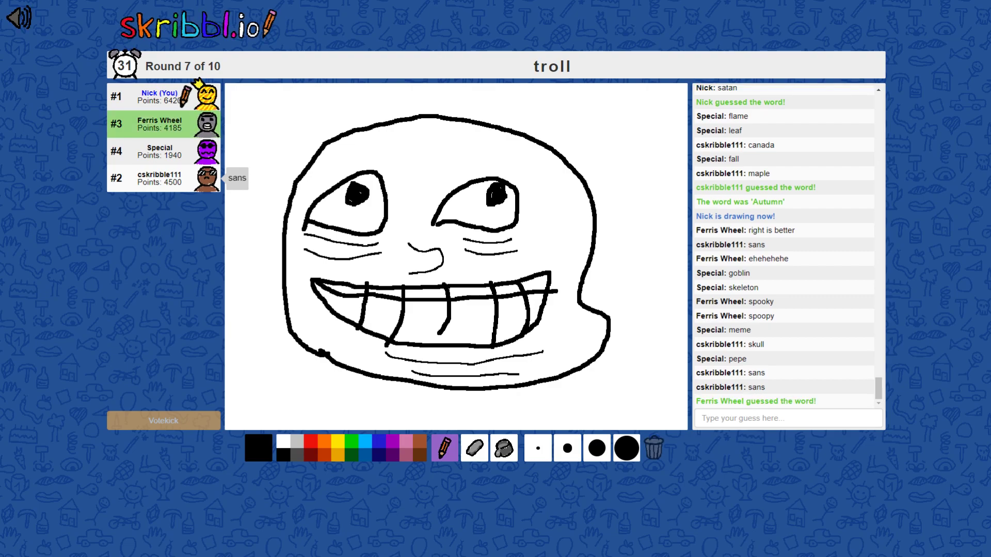
- Write FACE below, add forehead wrinkles, and sketch a small figure top right
{"action": "mouse_move", "coordinate": [255, 414]}
{"action": "left_mouse_down"}
{"action": "mouse_move", "coordinate": [502, 389]}
{"action": "mouse_move", "coordinate": [509, 417]}
{"action": "mouse_move", "coordinate": [542, 389]}
{"action": "mouse_move", "coordinate": [533, 404]}
{"action": "mouse_move", "coordinate": [613, 428]}
{"action": "mouse_move", "coordinate": [614, 392]}
{"action": "mouse_move", "coordinate": [629, 429]}
{"action": "left_mouse_up"}
{"action": "key", "text": "ctrl+a"}
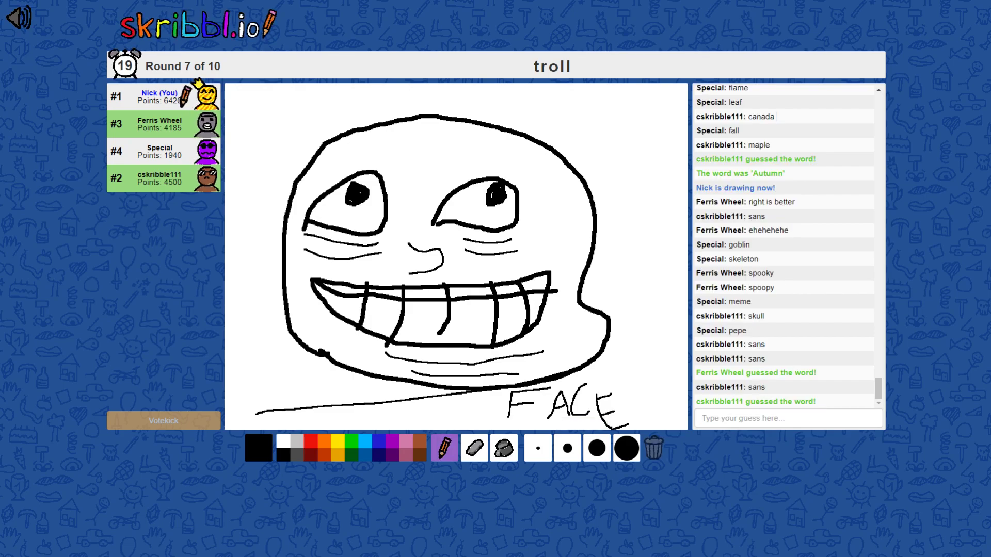
{"action": "left_click_drag", "start_coordinate": [355, 163], "coordinate": [485, 161]}
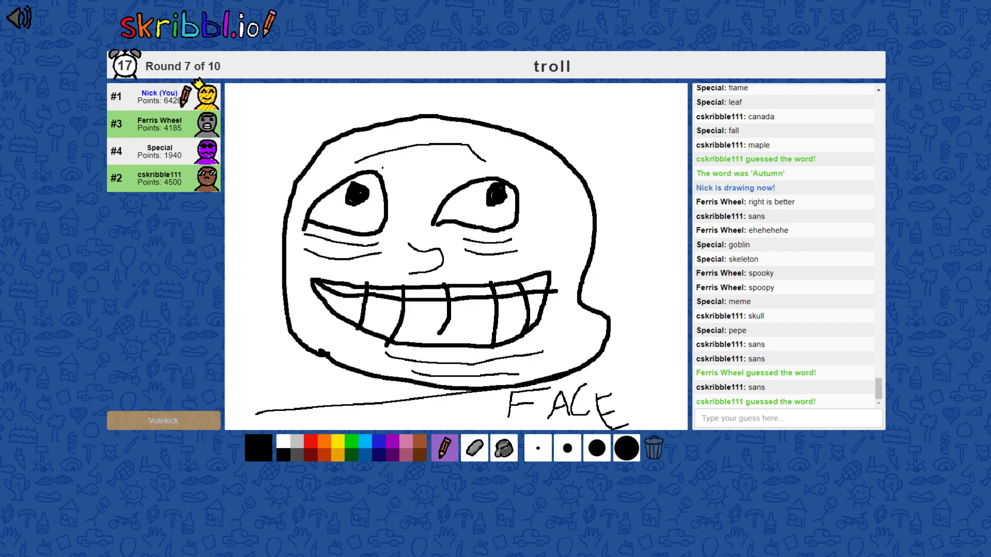
{"action": "left_click_drag", "start_coordinate": [383, 168], "coordinate": [474, 177]}
{"action": "mouse_move", "coordinate": [351, 150]}
{"action": "left_mouse_down"}
{"action": "mouse_move", "coordinate": [458, 129]}
{"action": "mouse_move", "coordinate": [499, 158]}
{"action": "left_mouse_up"}
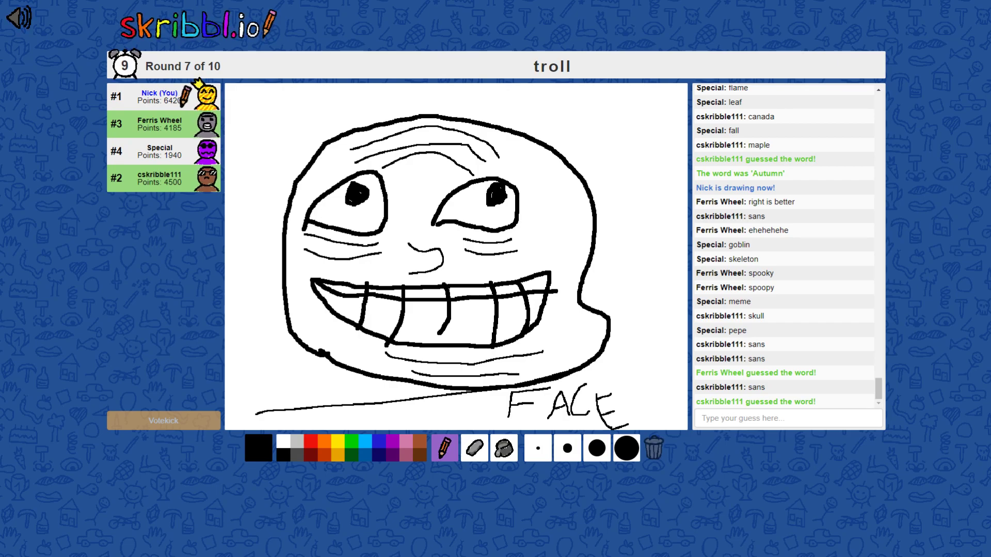
{"action": "mouse_move", "coordinate": [591, 122]}
{"action": "left_mouse_down"}
{"action": "mouse_move", "coordinate": [597, 165]}
{"action": "mouse_move", "coordinate": [593, 122]}
{"action": "left_mouse_up"}
{"action": "mouse_move", "coordinate": [606, 169]}
{"action": "left_mouse_down"}
{"action": "mouse_move", "coordinate": [607, 198]}
{"action": "mouse_move", "coordinate": [642, 155]}
{"action": "mouse_move", "coordinate": [632, 126]}
{"action": "mouse_move", "coordinate": [628, 175]}
{"action": "mouse_move", "coordinate": [602, 187]}
{"action": "mouse_move", "coordinate": [618, 213]}
{"action": "left_mouse_up"}
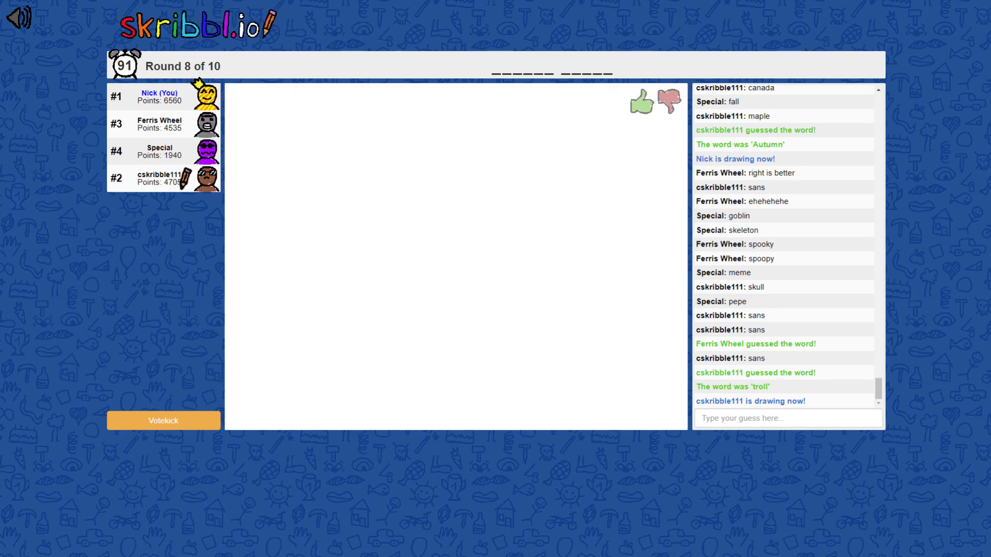
{"action": "type", "text": "bitch "}
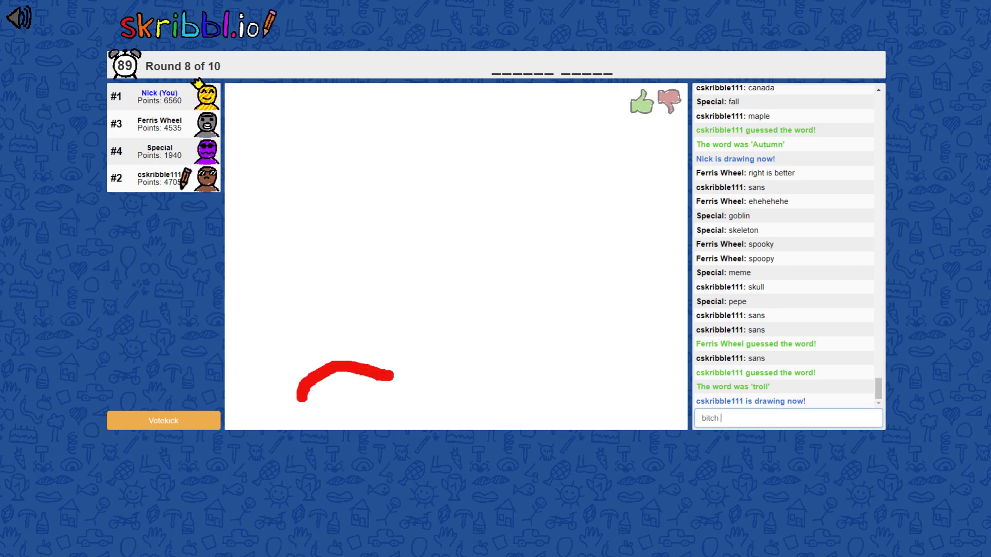
{"action": "type", "text": "lasagna"}
- Guess 'lasagna' and 'sonic the hedgehog', then the correct 'killer clown'
{"action": "key", "text": "Return"}
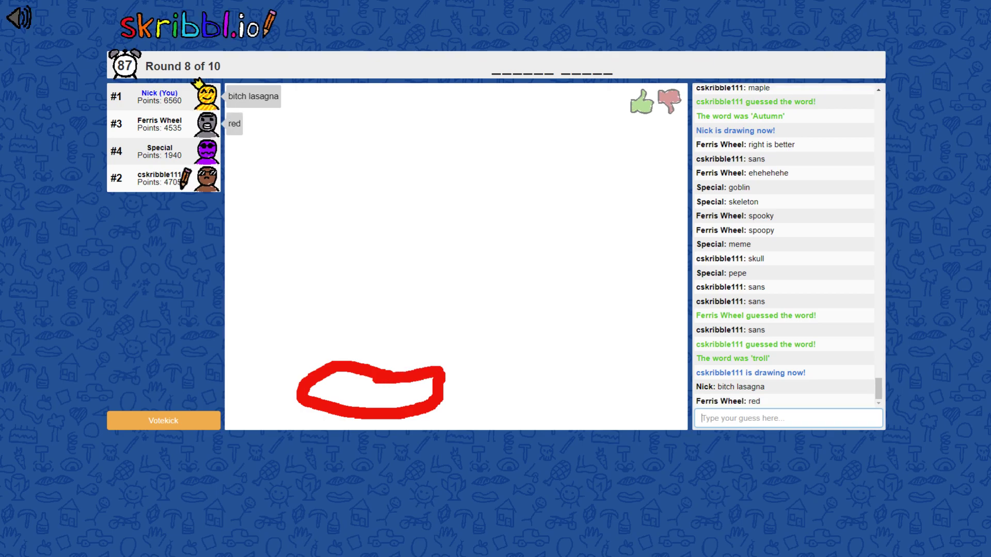
{"action": "type", "text": "sonic th"}
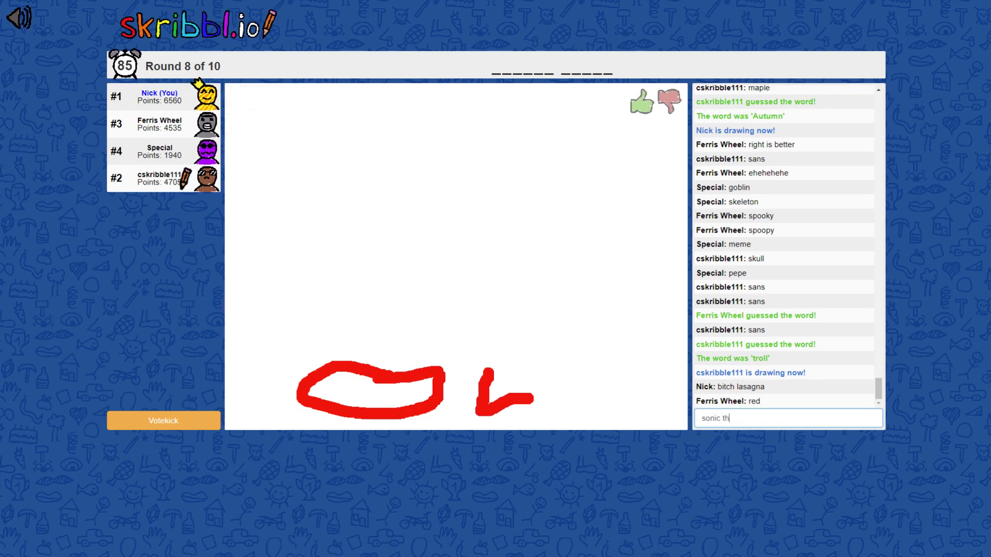
{"action": "type", "text": "e hedgehog"}
{"action": "key", "text": "Return"}
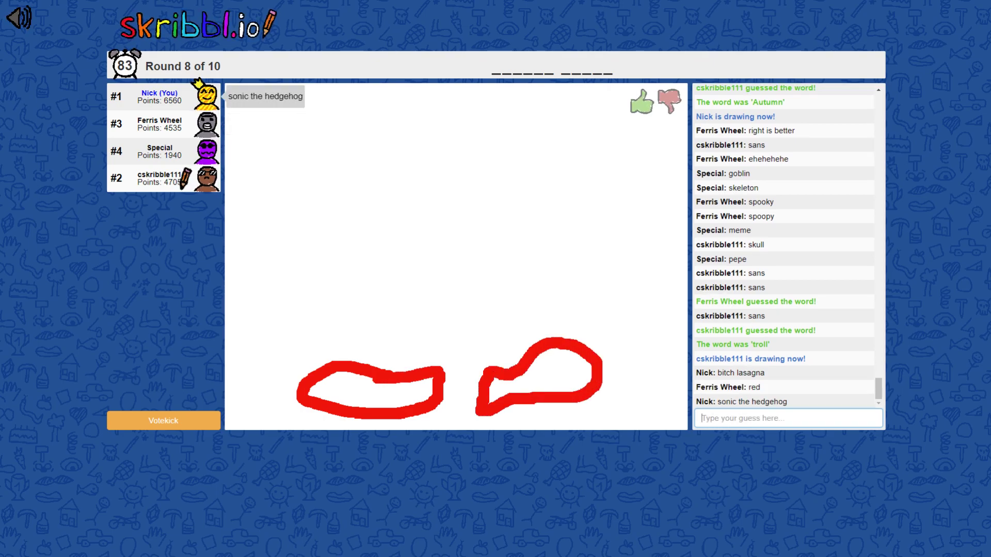
{"action": "type", "text": "killer clown"}
{"action": "key", "text": "Return"}
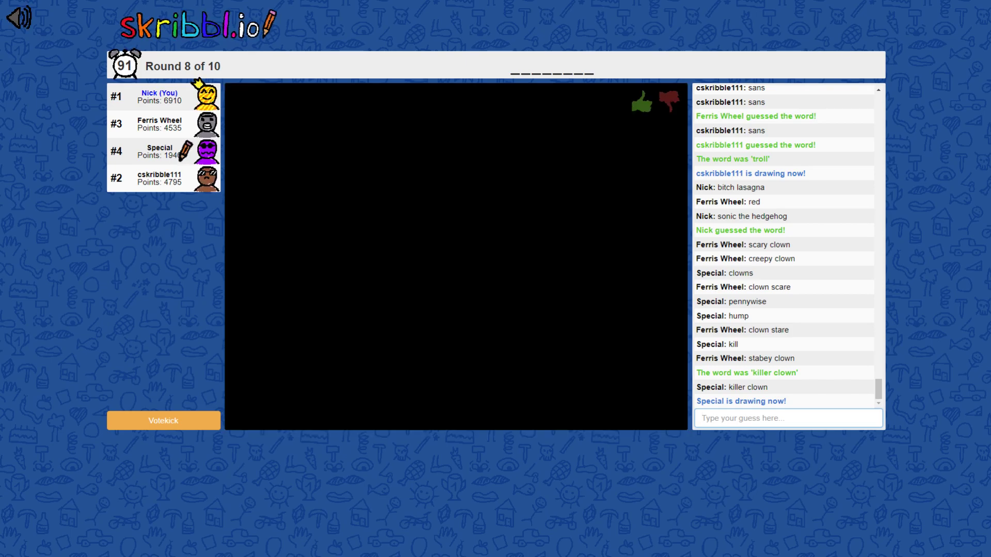
{"action": "type", "text": "nightmare"}
- Guess 'nightmare', a misspelled 'moonlight', 'midnight', then the correct 'darkness'
{"action": "key", "text": "Return"}
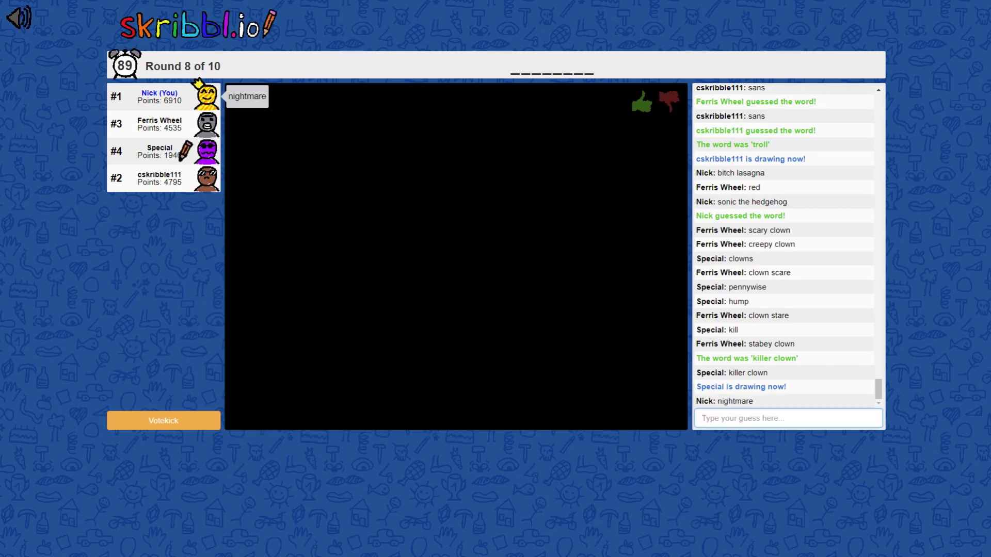
{"action": "type", "text": "moonlighjt"}
{"action": "key", "text": "Return"}
{"action": "type", "text": "moonlighjt"}
{"action": "key", "text": "Return"}
{"action": "type", "text": "darkn"}
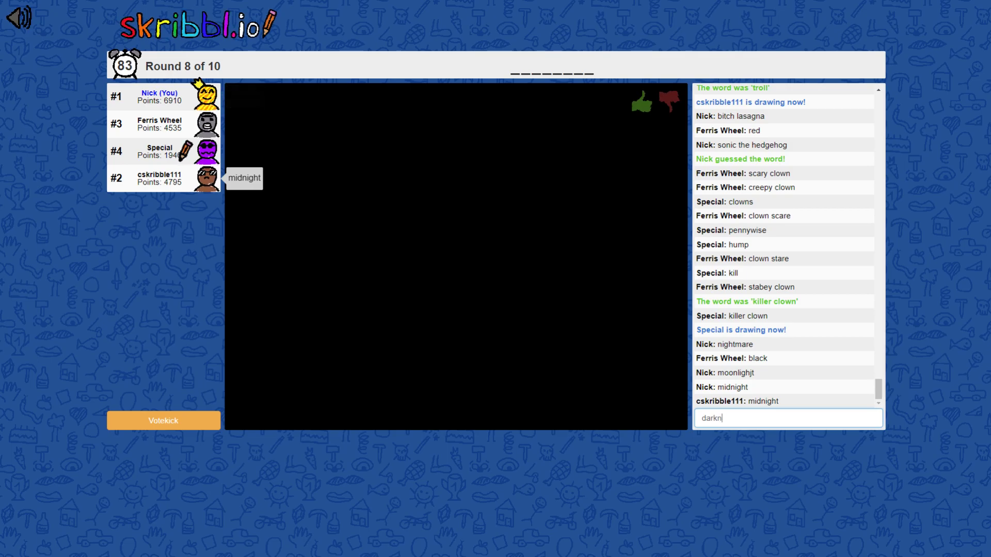
{"action": "type", "text": "ess"}
{"action": "key", "text": "Return"}
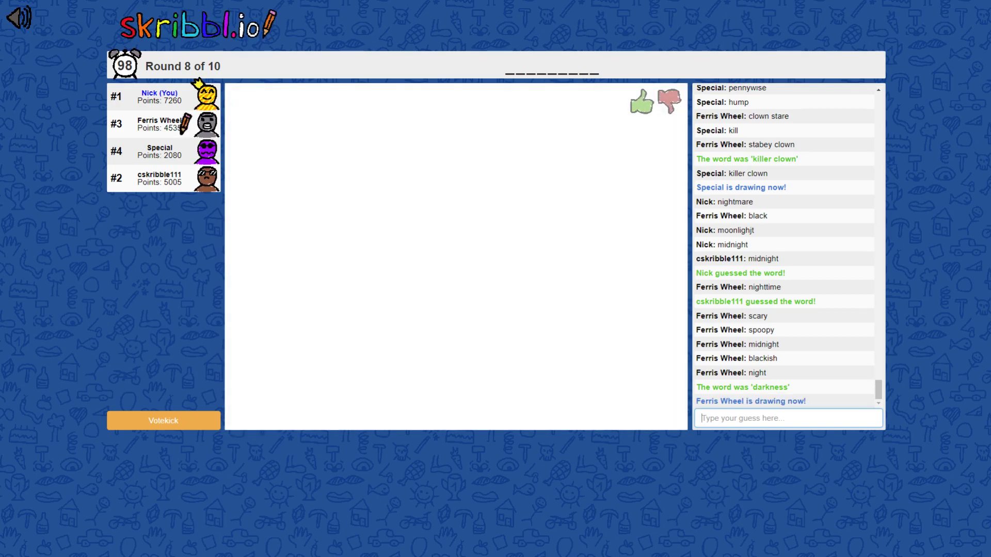
{"action": "type", "text": "nightmare"}
- Guess 'nightmare', 'dargon' and a joke dragon guess before the winning 'superhero'
{"action": "key", "text": "Return"}
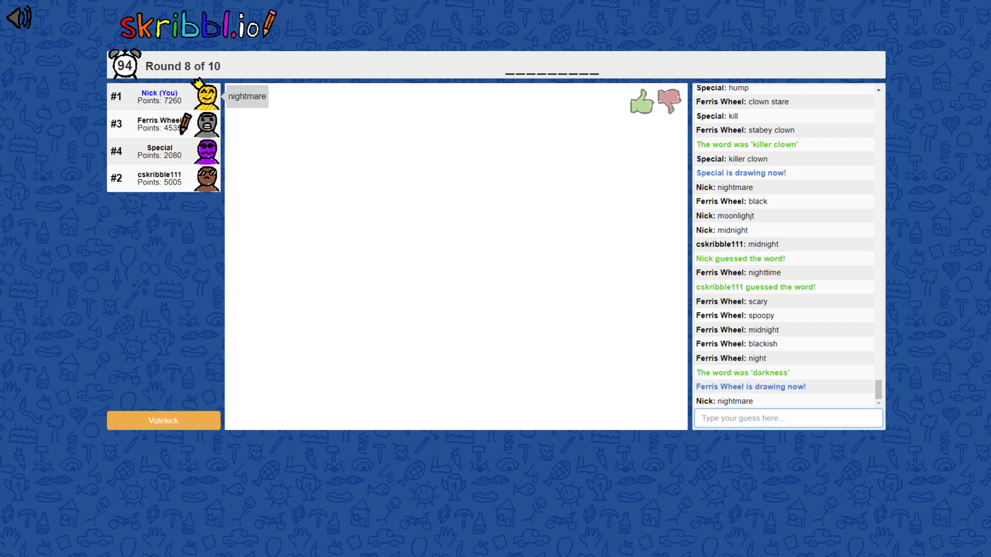
{"action": "type", "text": "br"}
{"action": "key", "text": "BackSpace"}
{"action": "key", "text": "BackSpace"}
{"action": "key", "text": "BackSpace"}
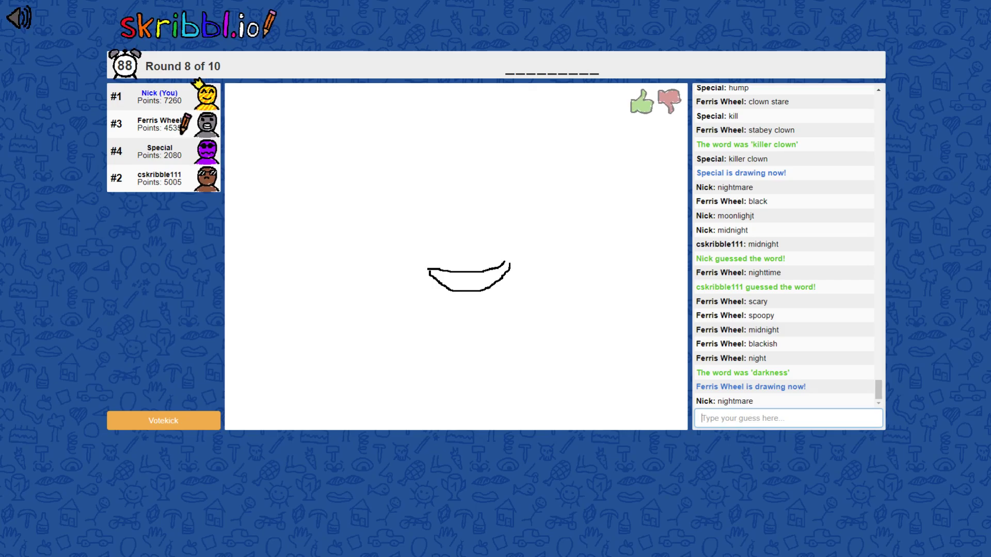
{"action": "type", "text": "nerd"}
{"action": "key", "text": "BackSpace"}
{"action": "key", "text": "BackSpace"}
{"action": "key", "text": "BackSpace"}
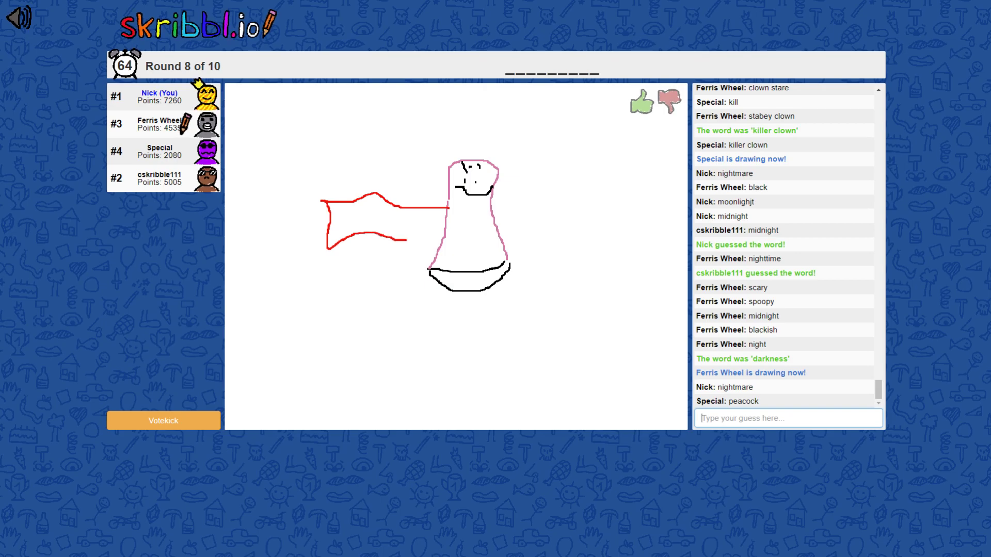
{"action": "type", "text": "dargon"}
{"action": "key", "text": "Return"}
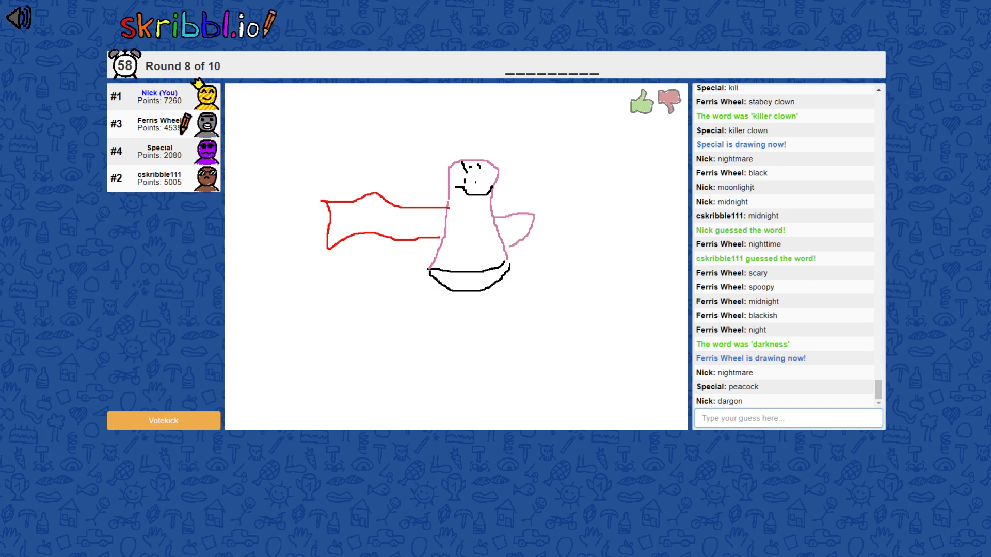
{"action": "type", "text": "dargon that iaps too much"}
{"action": "key", "text": "Return"}
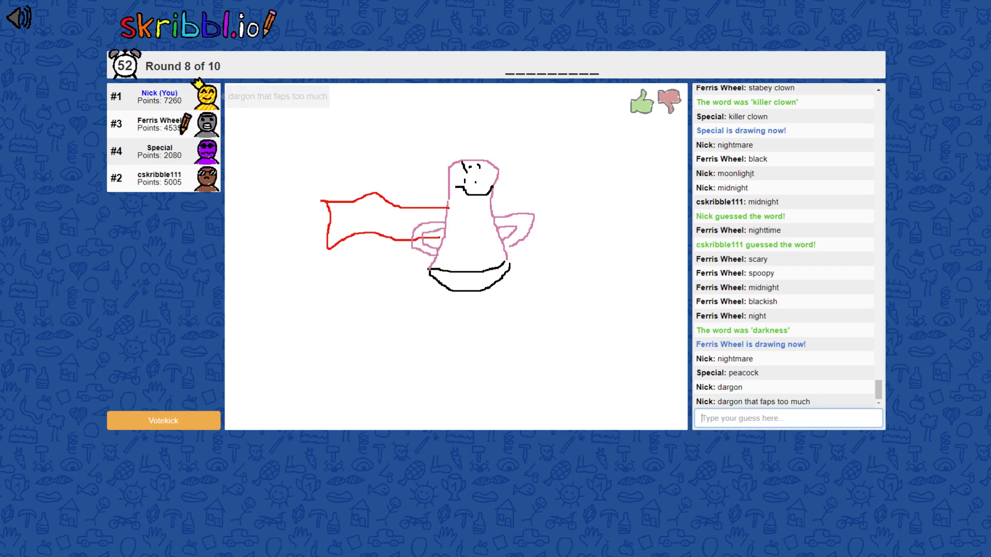
{"action": "type", "text": "dragon"}
{"action": "key", "text": "Return"}
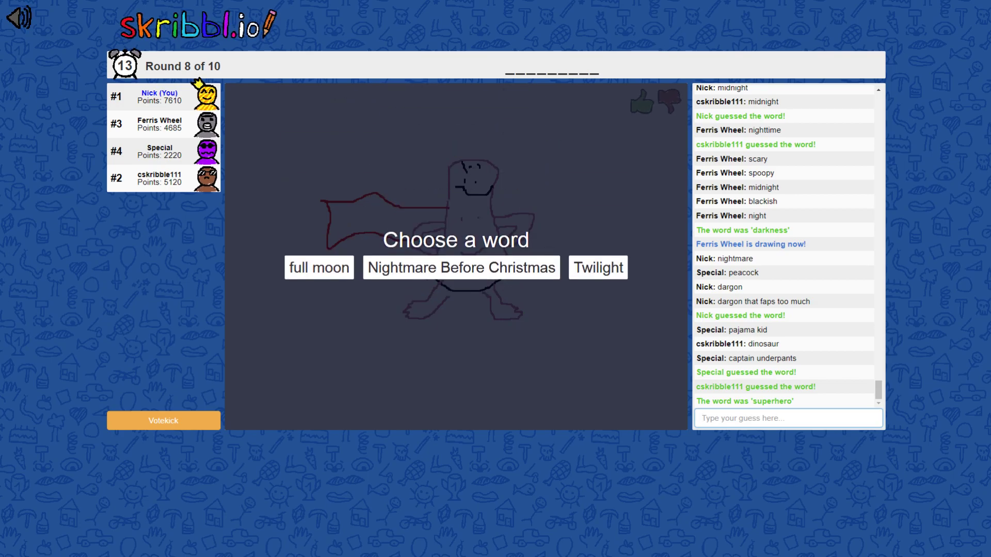
- Choose 'Nightmare Before Christmas' and draw the long spiral hill
{"action": "left_click", "coordinate": [462, 267]}
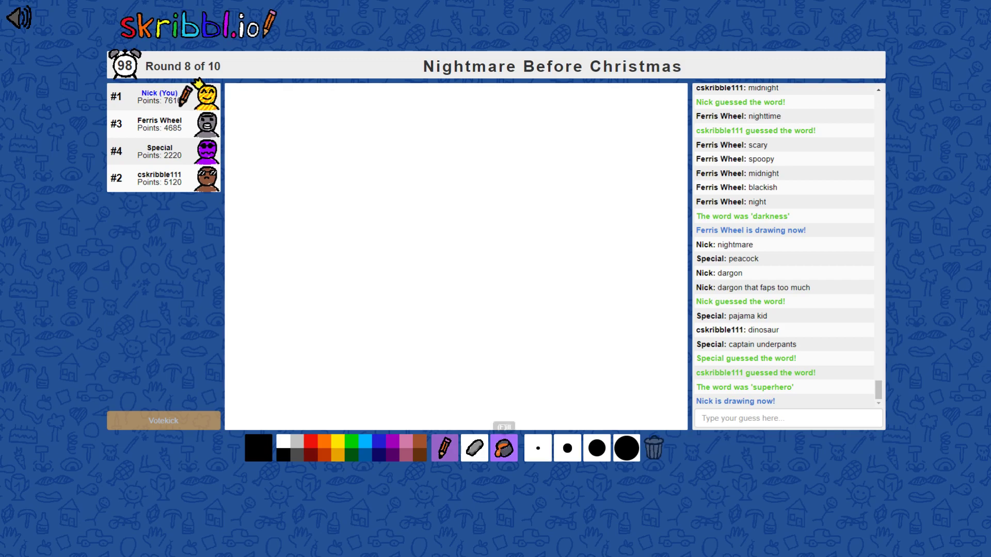
{"action": "mouse_move", "coordinate": [227, 224]}
{"action": "left_mouse_down"}
{"action": "mouse_move", "coordinate": [544, 327]}
{"action": "mouse_move", "coordinate": [469, 308]}
{"action": "mouse_move", "coordinate": [485, 335]}
{"action": "mouse_move", "coordinate": [527, 305]}
{"action": "mouse_move", "coordinate": [463, 257]}
{"action": "mouse_move", "coordinate": [318, 319]}
{"action": "mouse_move", "coordinate": [226, 416]}
{"action": "left_mouse_up"}
{"action": "mouse_move", "coordinate": [425, 85]}
{"action": "left_mouse_down"}
{"action": "mouse_move", "coordinate": [403, 105]}
{"action": "mouse_move", "coordinate": [464, 105]}
{"action": "mouse_move", "coordinate": [426, 84]}
{"action": "left_mouse_up"}
- Draw the stick figure's neck, legs and arms, fill its torso black, and add an eye
{"action": "mouse_move", "coordinate": [422, 133]}
{"action": "left_mouse_down"}
{"action": "mouse_move", "coordinate": [432, 157]}
{"action": "mouse_move", "coordinate": [436, 136]}
{"action": "left_mouse_up"}
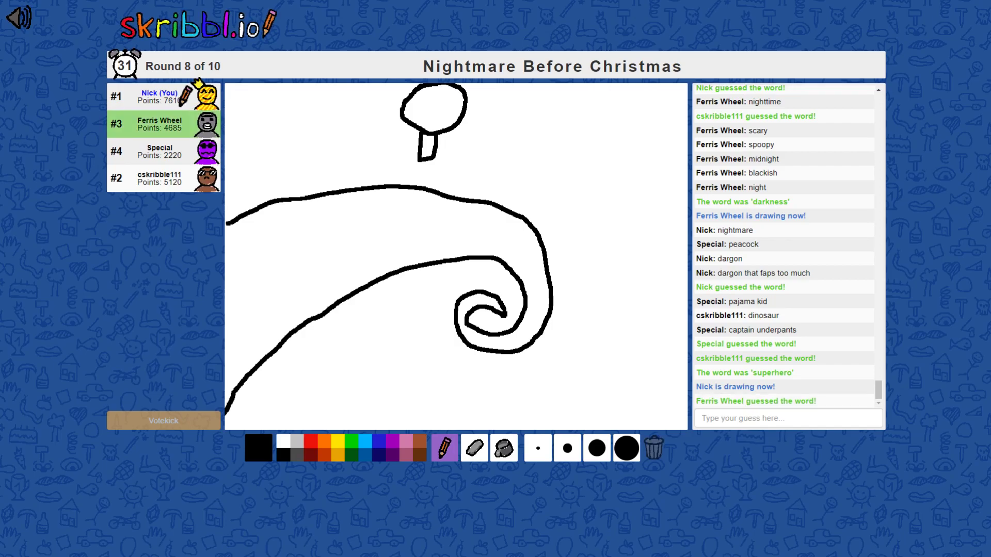
{"action": "left_click_drag", "start_coordinate": [418, 177], "coordinate": [431, 196]}
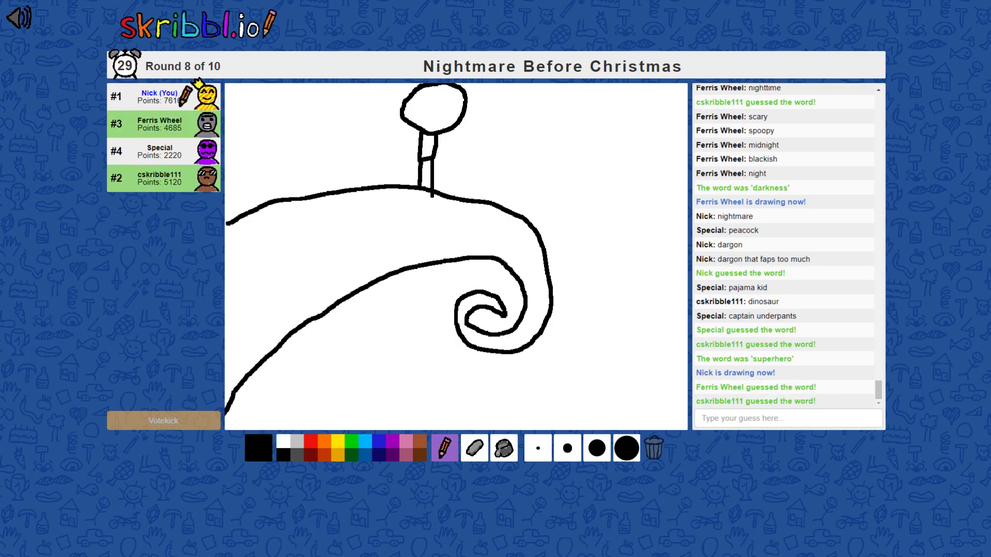
{"action": "left_click_drag", "start_coordinate": [440, 137], "coordinate": [479, 124]}
{"action": "left_click_drag", "start_coordinate": [419, 132], "coordinate": [395, 167]}
{"action": "left_click_drag", "start_coordinate": [428, 137], "coordinate": [428, 159]}
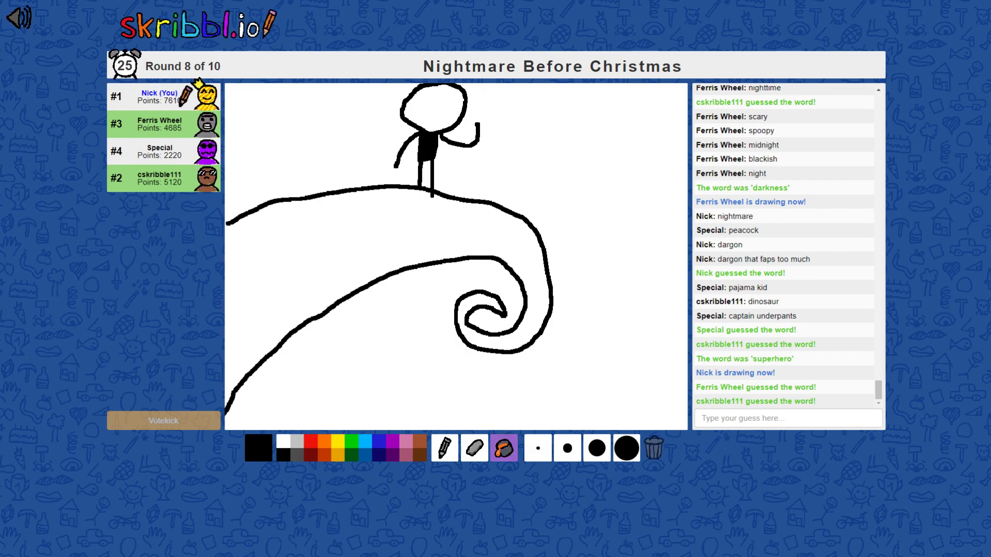
{"action": "left_click", "coordinate": [444, 448]}
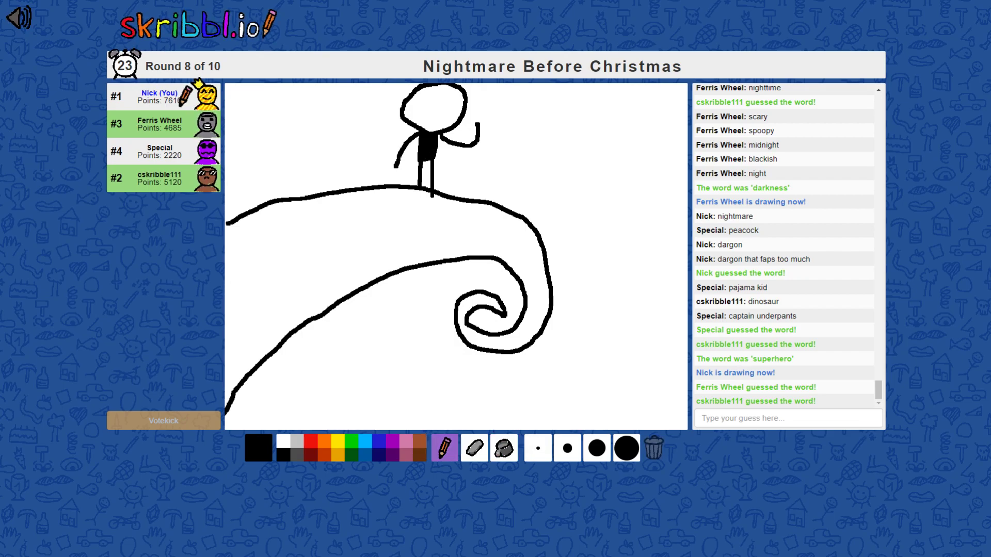
{"action": "mouse_move", "coordinate": [421, 99]}
{"action": "left_mouse_down"}
{"action": "mouse_move", "coordinate": [424, 110]}
{"action": "mouse_move", "coordinate": [446, 111]}
{"action": "mouse_move", "coordinate": [410, 118]}
{"action": "mouse_move", "coordinate": [462, 116]}
{"action": "mouse_move", "coordinate": [416, 118]}
{"action": "mouse_move", "coordinate": [443, 129]}
{"action": "left_mouse_up"}
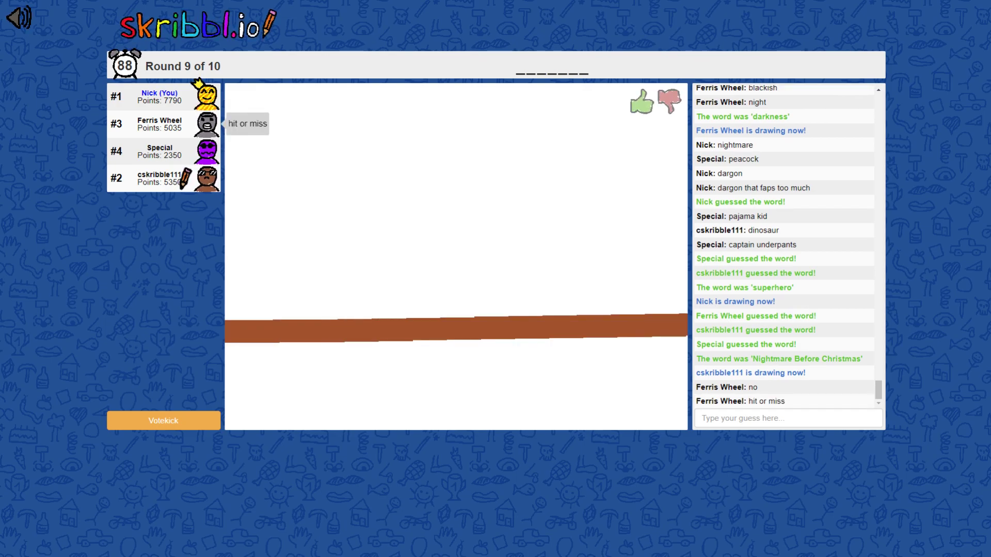
{"action": "type", "text": "pumpkin"}
- Guess 'pumpkin', 'froggy', 'pumpkin' again, 'picking' and 'pick', with a chat message
{"action": "key", "text": "Return"}
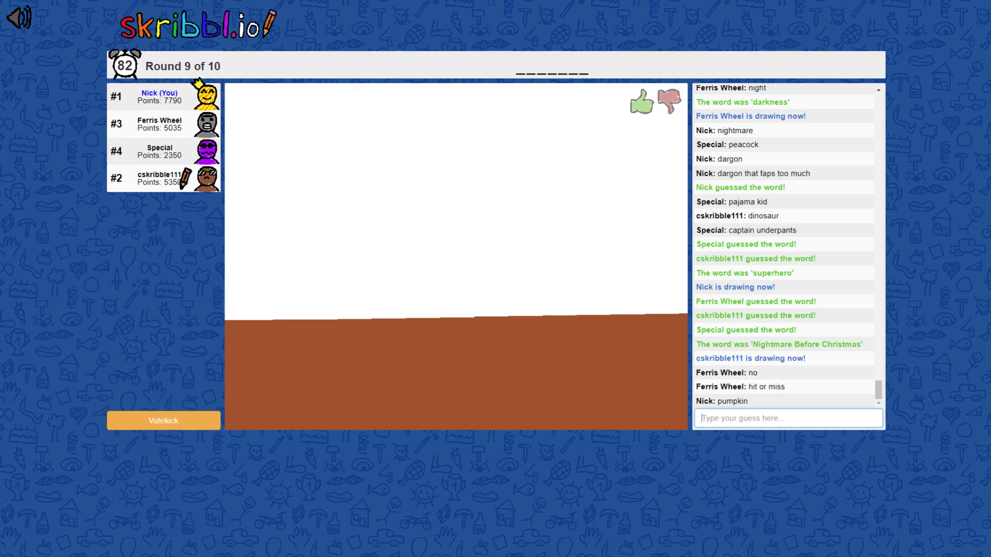
{"action": "type", "text": "FUCK OFF"}
{"action": "key", "text": "Return"}
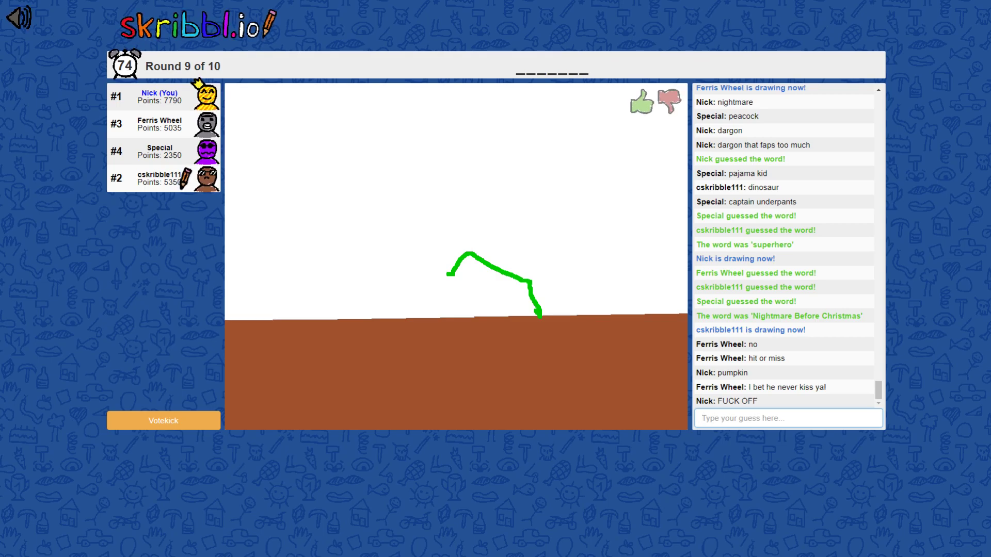
{"action": "type", "text": "froggy"}
{"action": "key", "text": "Return"}
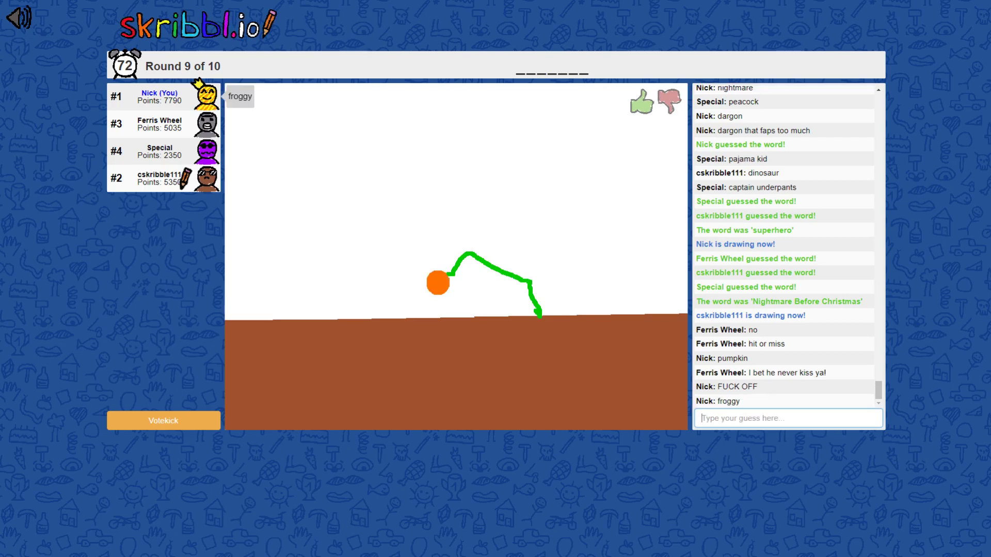
{"action": "type", "text": "p"}
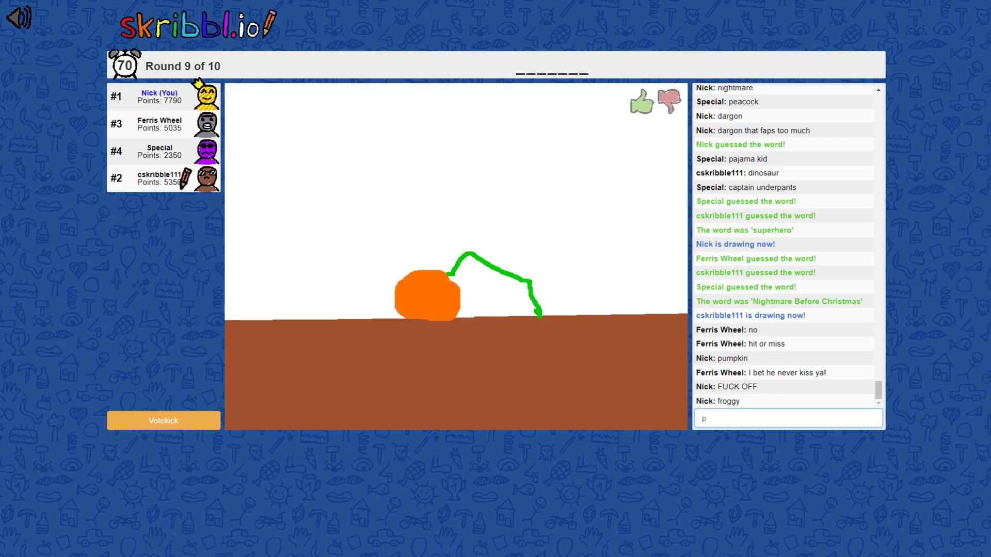
{"action": "type", "text": "umpkin"}
{"action": "key", "text": "Return"}
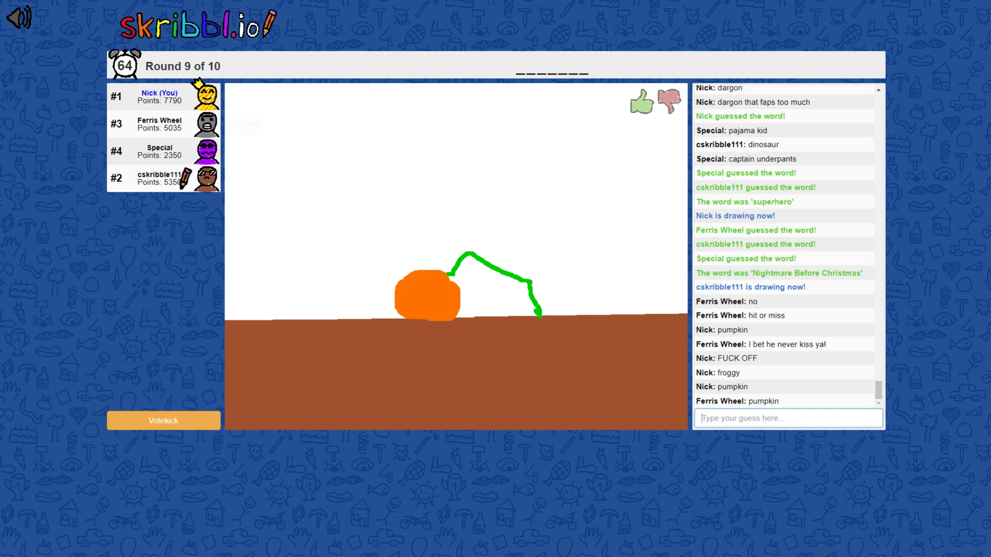
{"action": "type", "text": "picking"}
{"action": "key", "text": "Return"}
{"action": "type", "text": "pick"}
{"action": "key", "text": "Return"}
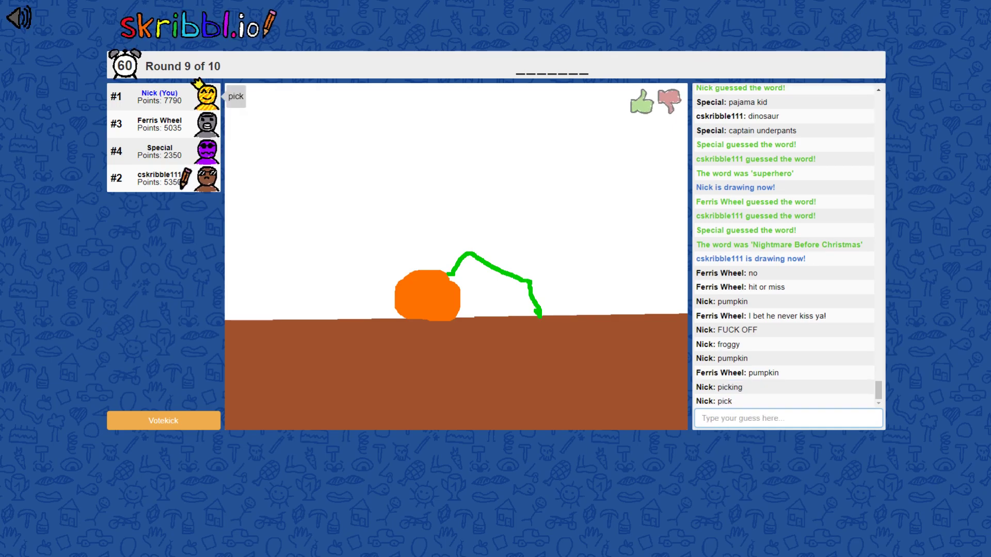
{"action": "type", "text": "carving"}
- Guess 'carving', 'picking' and 'farming', vent in chat, then land 'harvest'
{"action": "key", "text": "Return"}
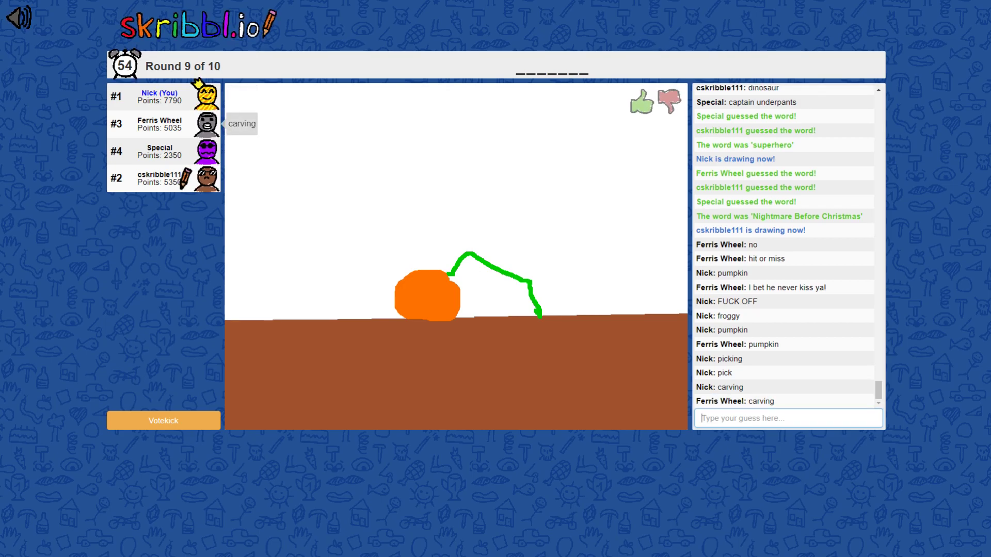
{"action": "type", "text": "picking"}
{"action": "key", "text": "Return"}
{"action": "type", "text": "FUCKING PICKING"}
{"action": "key", "text": "Return"}
{"action": "type", "text": "farming"}
{"action": "key", "text": "Return"}
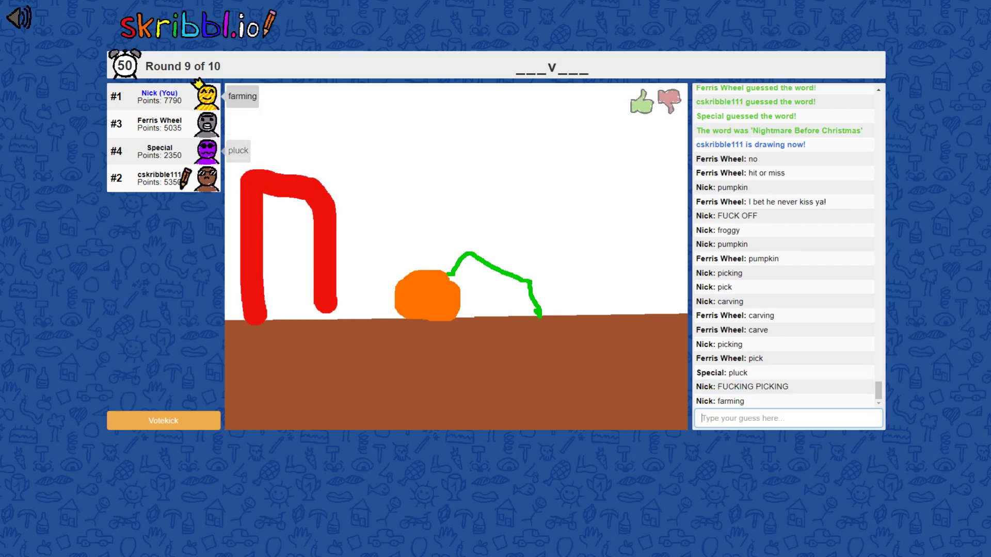
{"action": "type", "text": "ha"}
{"action": "key", "text": "BackSpace"}
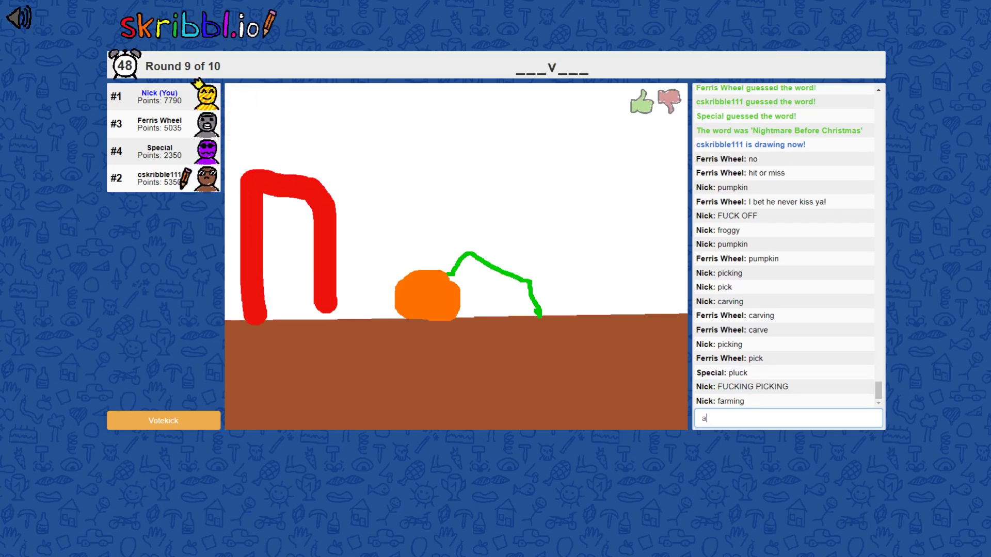
{"action": "type", "text": "harvest"}
{"action": "key", "text": "Return"}
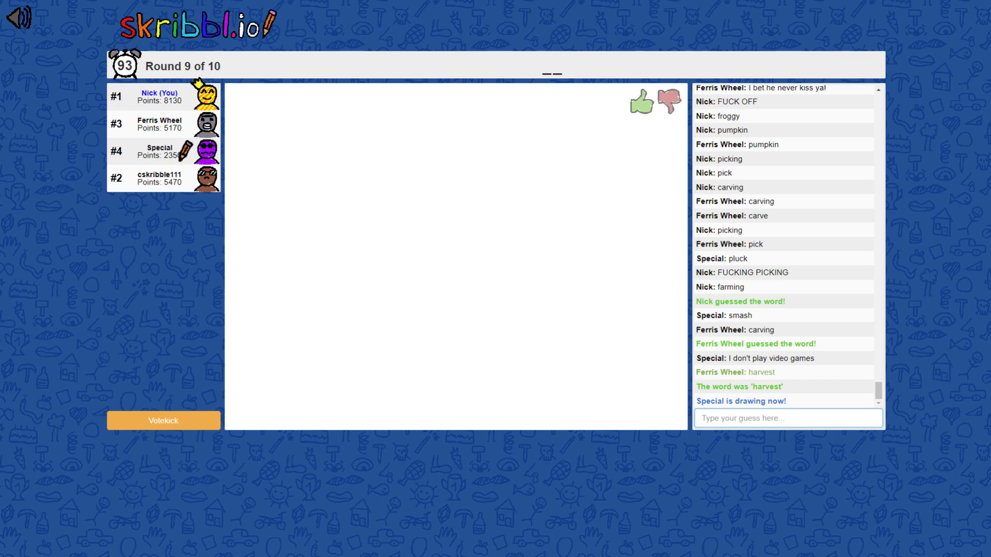
{"action": "type", "text": "ox"}
- Submit the correct guess 'It' in the chat
{"action": "key", "text": "Return"}
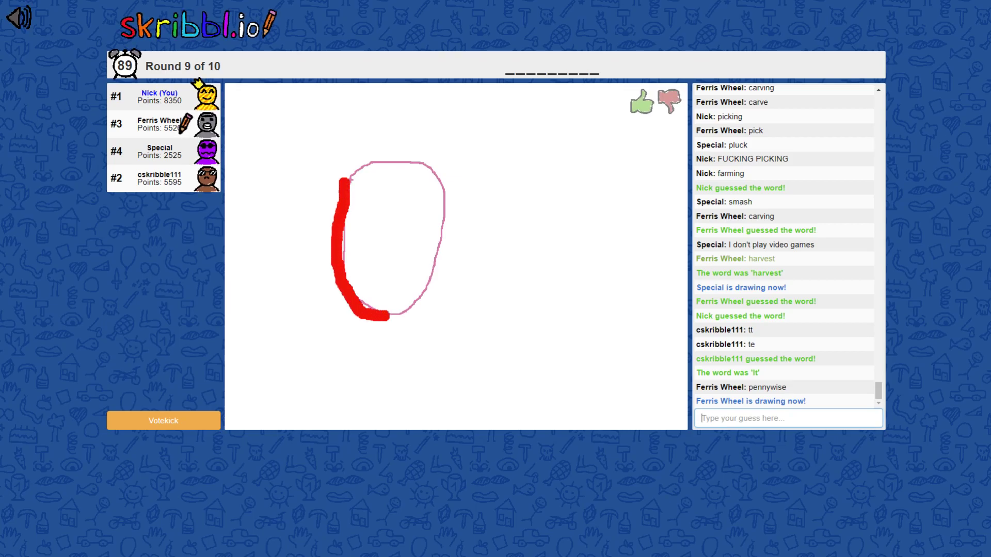
{"action": "type", "text": "e"}
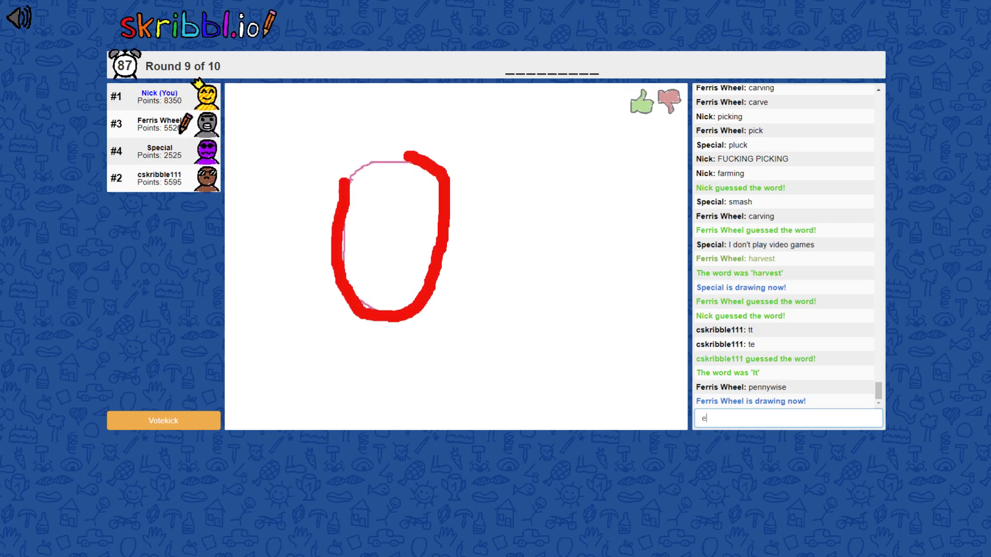
{"action": "type", "text": "skimo"}
- Guess 'eskimo', comment on the word list, and post a drawn-out shout
{"action": "key", "text": "Return"}
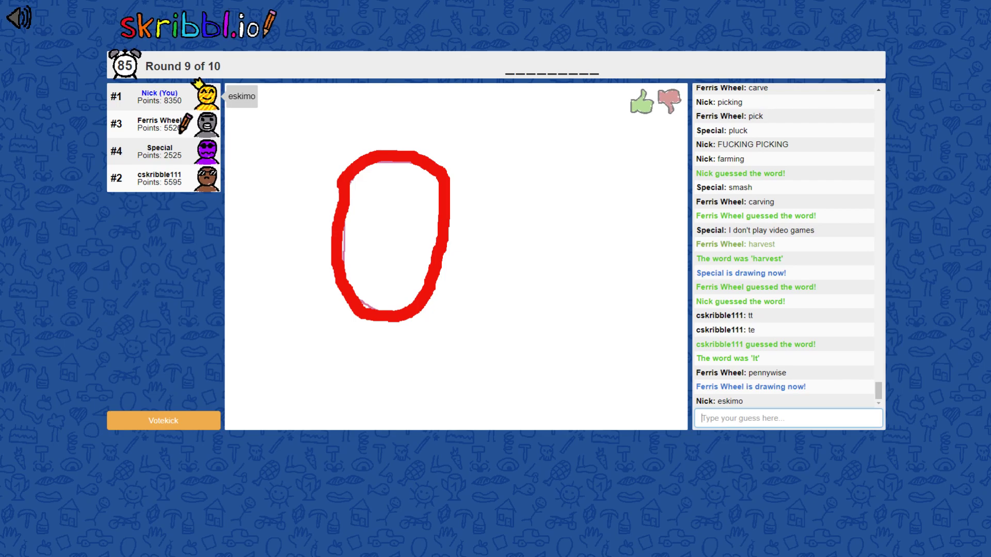
{"action": "type", "text": "i dunno why that would be o"}
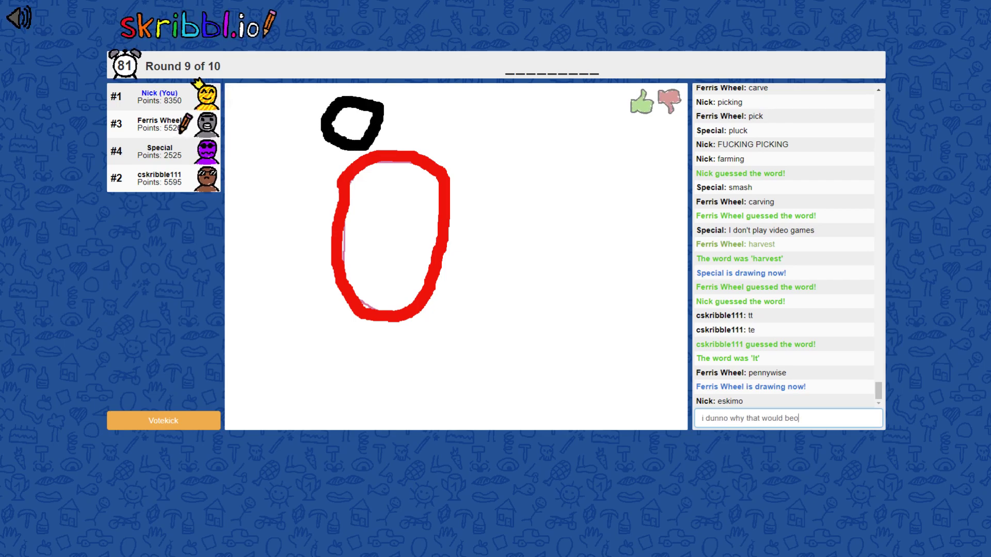
{"action": "type", "text": "n this list"}
{"action": "key", "text": "Return"}
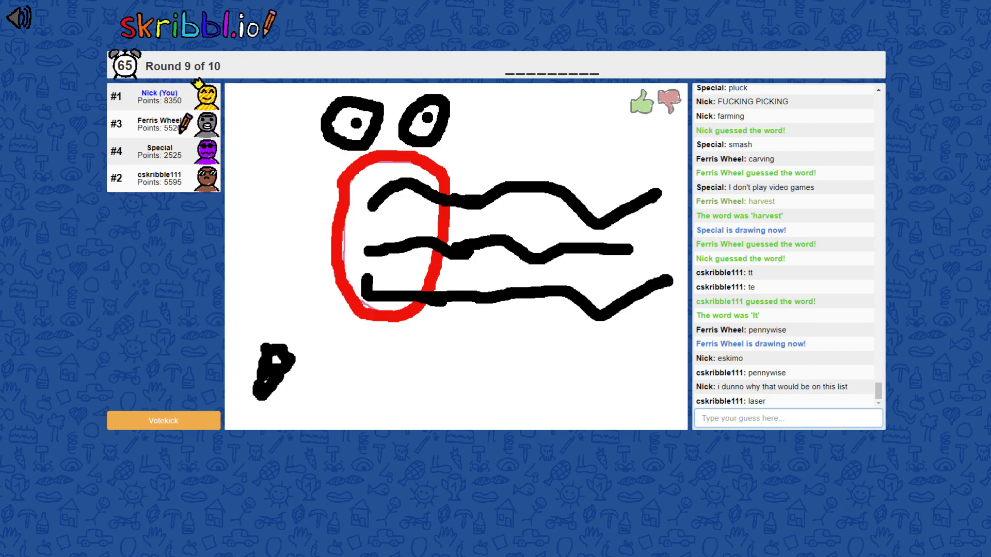
{"action": "type", "text": "bwaaaaaaaaaaaaaaaaaaaa"}
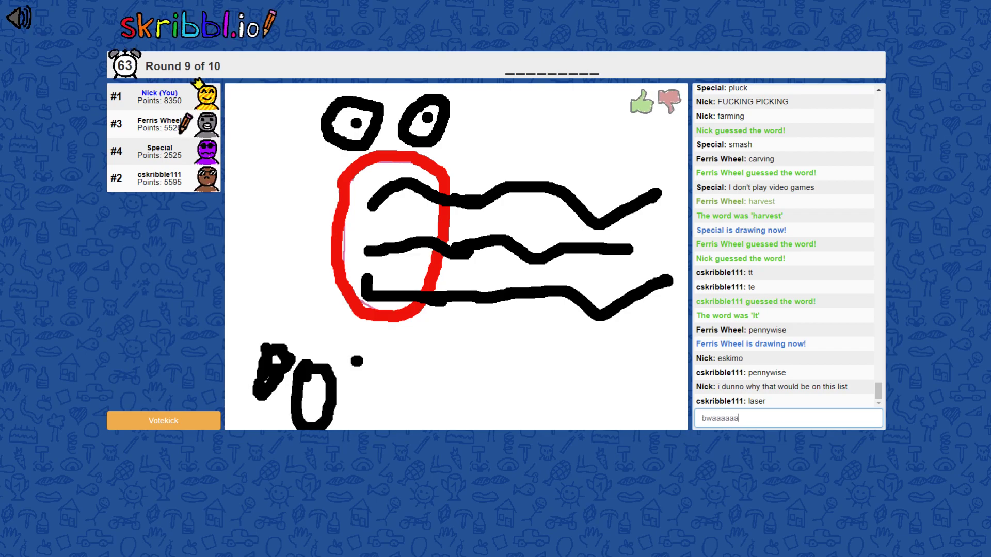
{"action": "key", "text": "Return"}
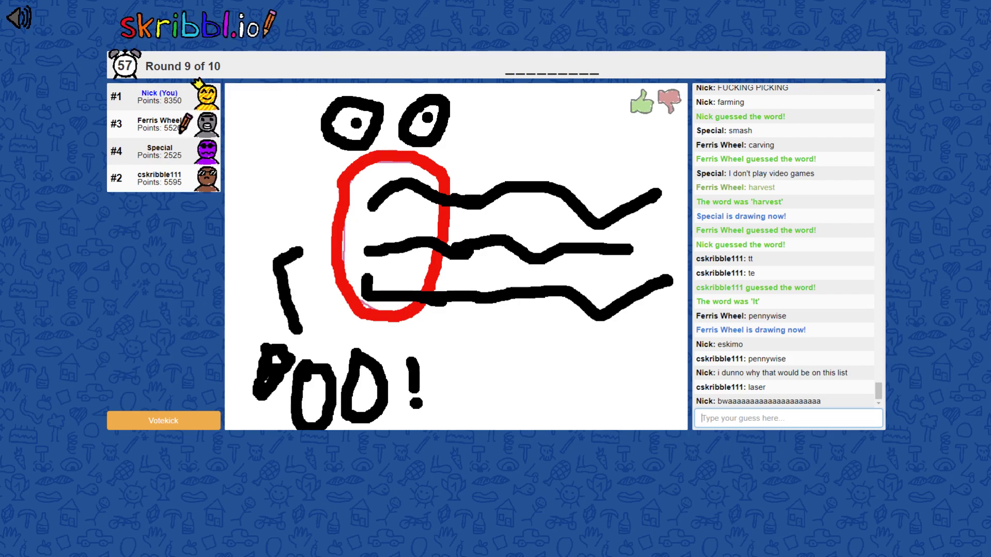
{"action": "type", "text": "spooky"}
- Guess 'spooky', 'scary', 'open mouth', 'scream', then the correct 'screaming'
{"action": "key", "text": "Return"}
{"action": "type", "text": "scar"}
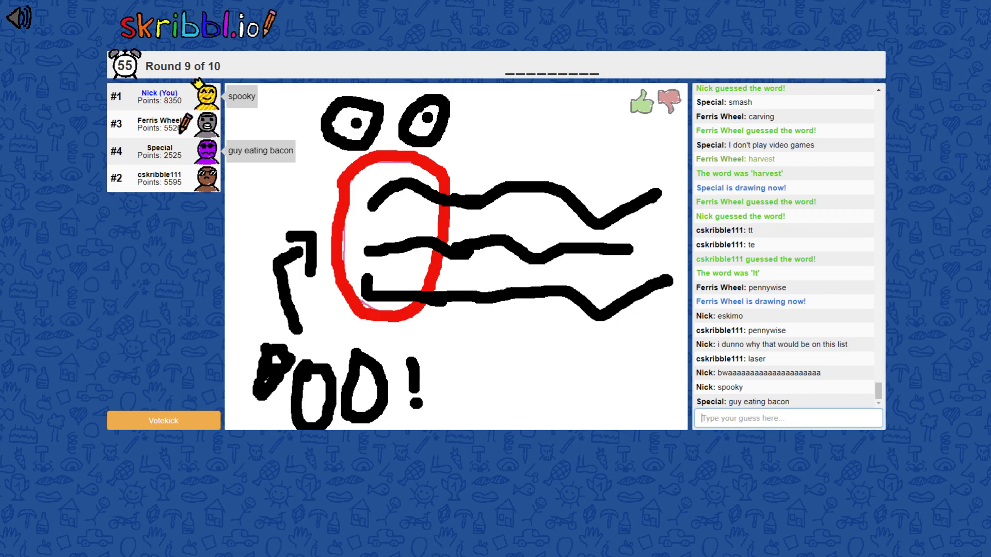
{"action": "type", "text": "y"}
{"action": "key", "text": "Return"}
{"action": "type", "text": "open mouth"}
{"action": "key", "text": "Return"}
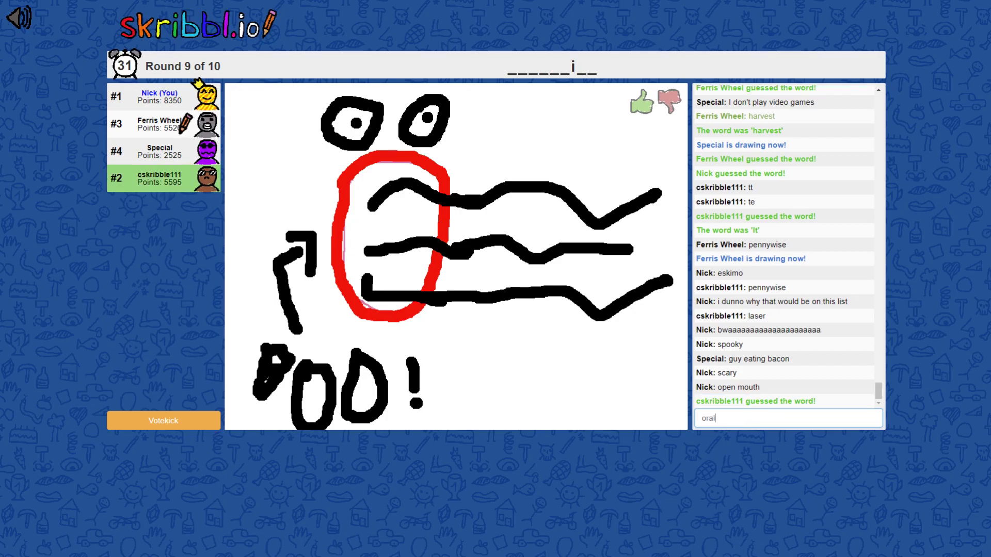
{"action": "type", "text": "scream"}
{"action": "key", "text": "Return"}
{"action": "type", "text": "screaming"}
{"action": "key", "text": "Return"}
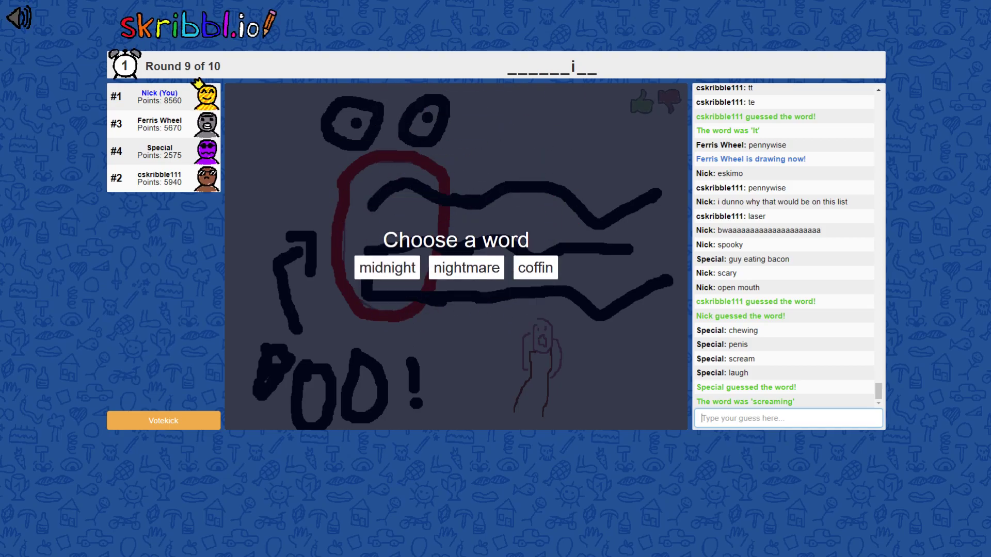
- Choose 'coffin', sketch a corner, clear the canvas, and start redrawing the coffin
{"action": "left_click", "coordinate": [535, 268]}
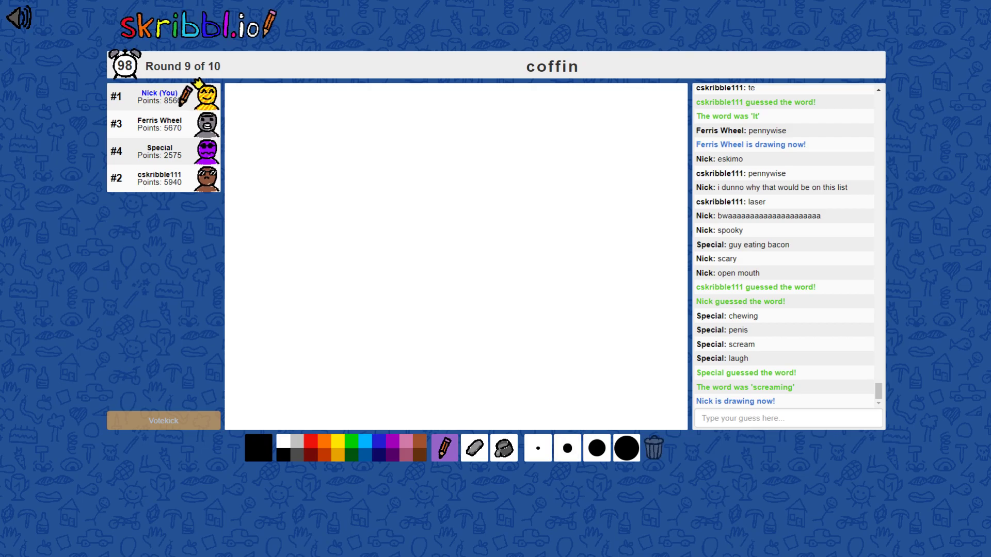
{"action": "left_click_drag", "start_coordinate": [381, 342], "coordinate": [571, 109]}
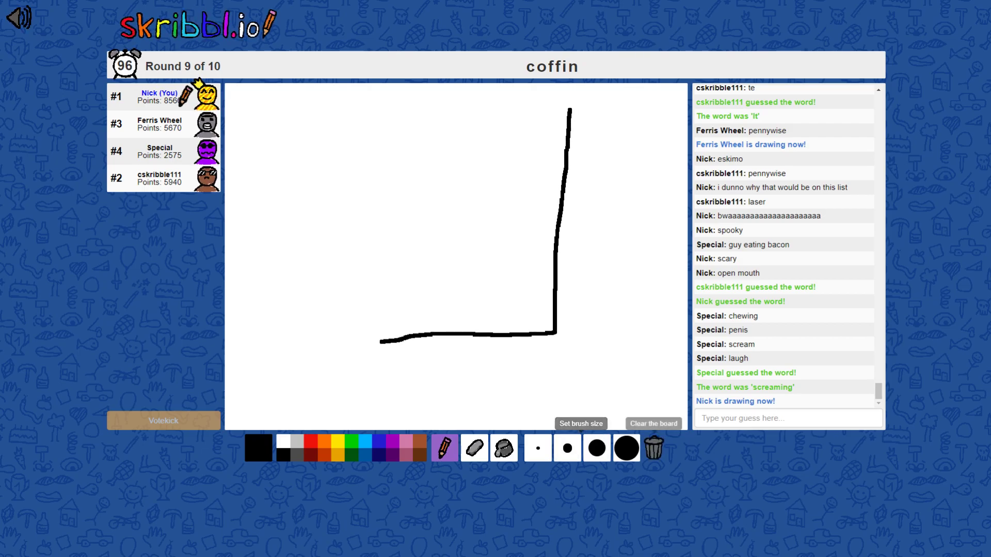
{"action": "left_click", "coordinate": [653, 448]}
{"action": "mouse_move", "coordinate": [426, 378]}
{"action": "left_mouse_down"}
{"action": "mouse_move", "coordinate": [492, 375]}
{"action": "mouse_move", "coordinate": [505, 265]}
{"action": "mouse_move", "coordinate": [469, 146]}
{"action": "mouse_move", "coordinate": [409, 136]}
{"action": "mouse_move", "coordinate": [388, 243]}
{"action": "mouse_move", "coordinate": [426, 379]}
{"action": "mouse_move", "coordinate": [436, 273]}
{"action": "mouse_move", "coordinate": [405, 246]}
{"action": "mouse_move", "coordinate": [427, 199]}
{"action": "mouse_move", "coordinate": [454, 208]}
{"action": "left_mouse_up"}
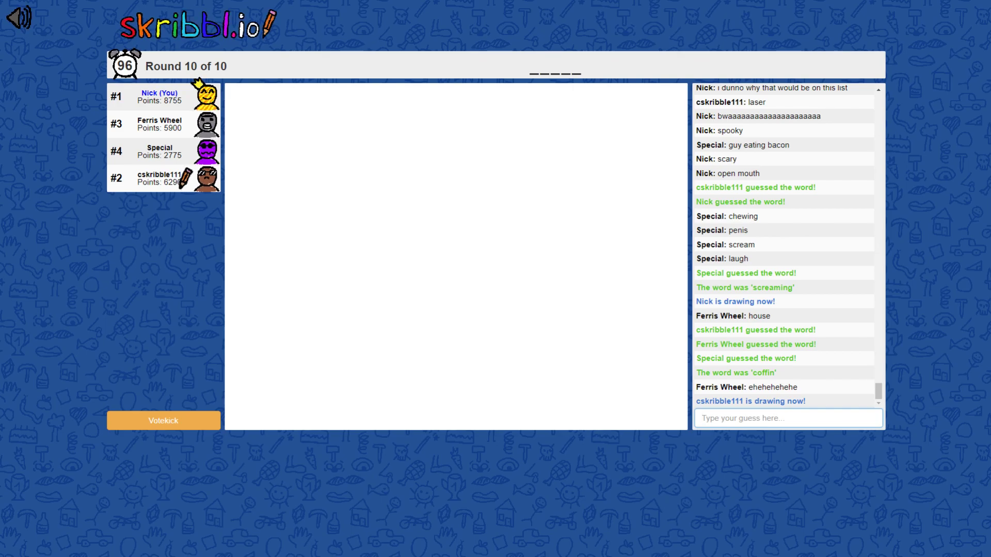
{"action": "type", "text": "bitch"}
- Send chat guesses until 'troll' is guessed correctly
{"action": "key", "text": "Return"}
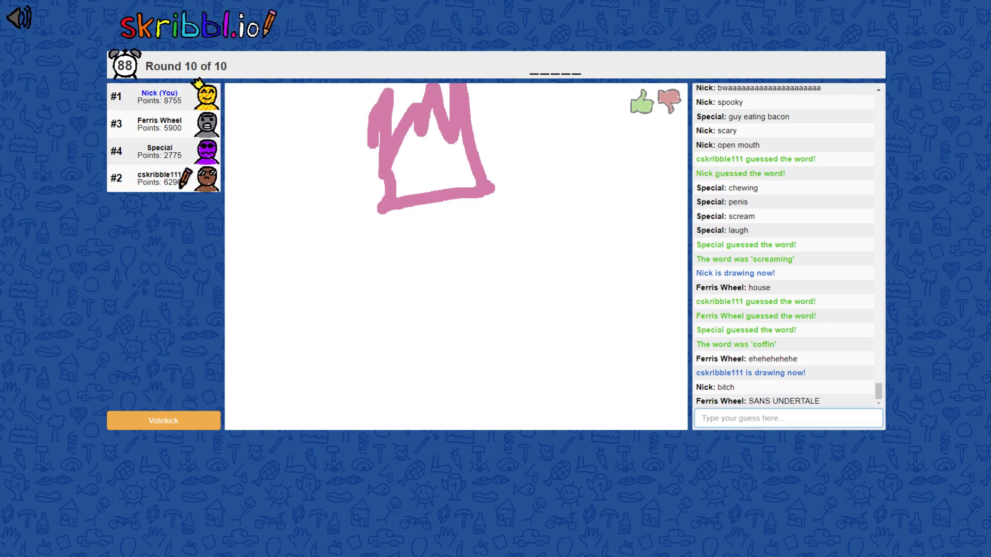
{"action": "type", "text": "SNJASDASD"}
{"action": "key", "text": "Return"}
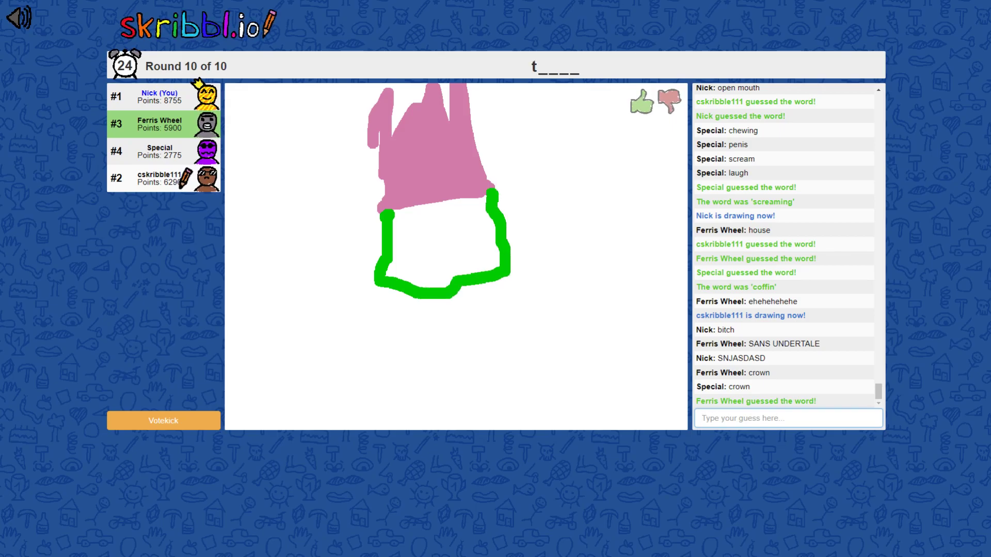
{"action": "type", "text": "t"}
{"action": "type", "text": "oll"}
{"action": "key", "text": "Return"}
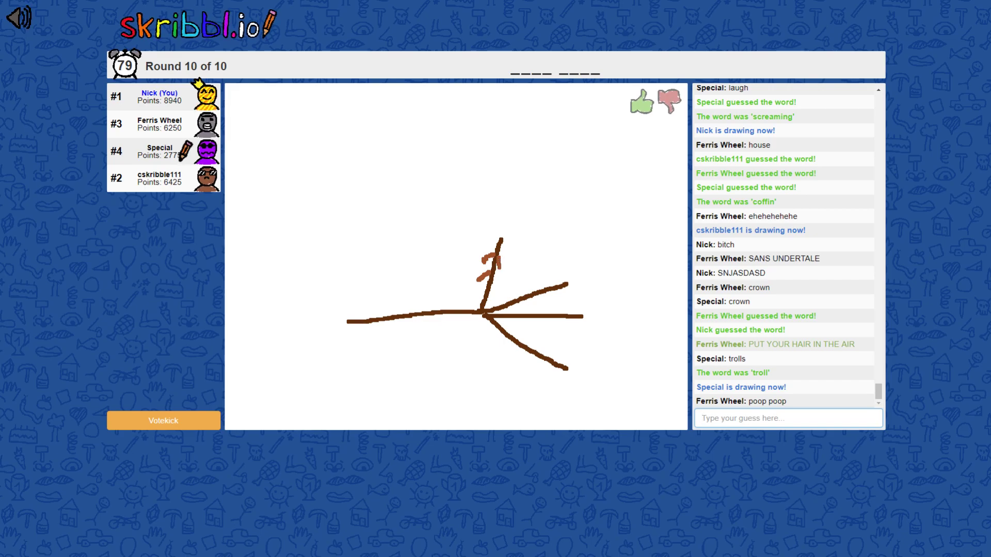
{"action": "type", "text": "tree"}
- Guess 'tree dead' and then 'maple leaf' in the chat
{"action": "key", "text": "BackSpace"}
{"action": "key", "text": "BackSpace"}
{"action": "type", "text": "dead"}
{"action": "key", "text": "Return"}
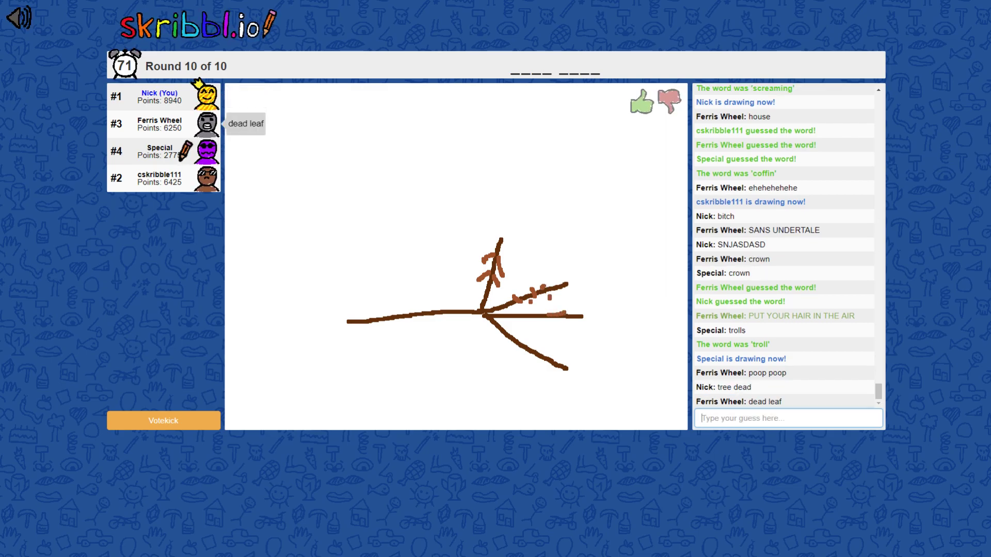
{"action": "type", "text": "maple leaf"}
{"action": "key", "text": "Return"}
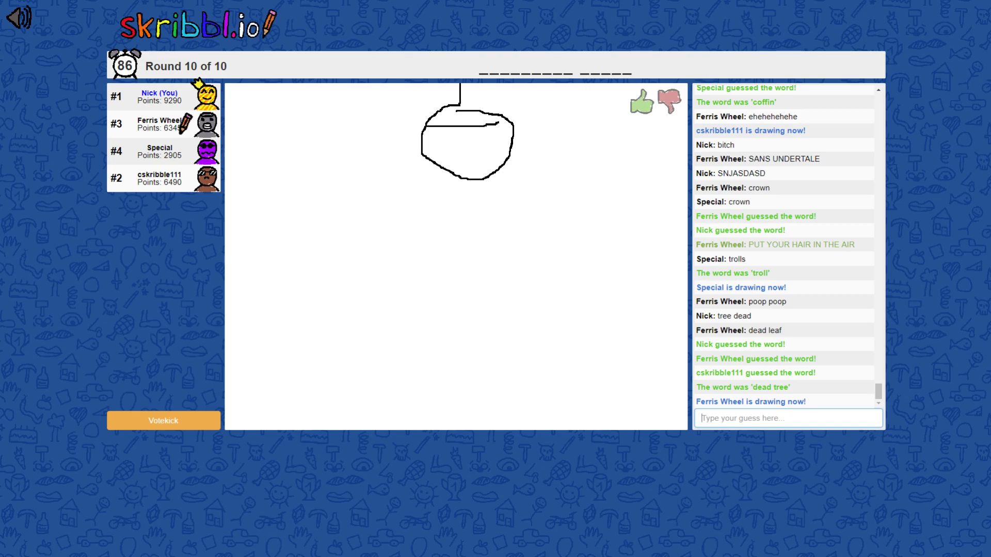
{"action": "type", "text": "spooky scary skeleto"}
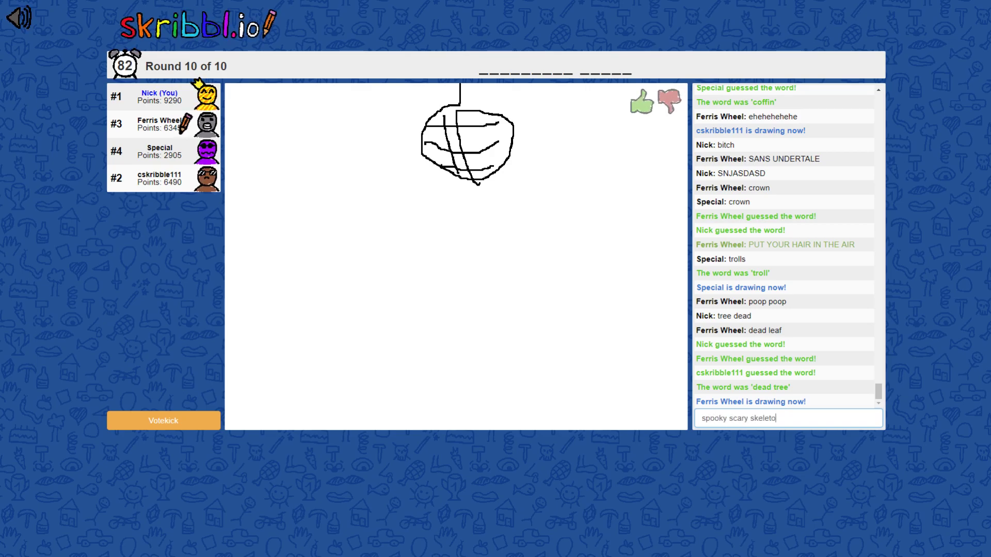
{"action": "type", "text": "ns"}
- Guess 'spooky scary skeletons', then the correct 'halloween party'
{"action": "key", "text": "Return"}
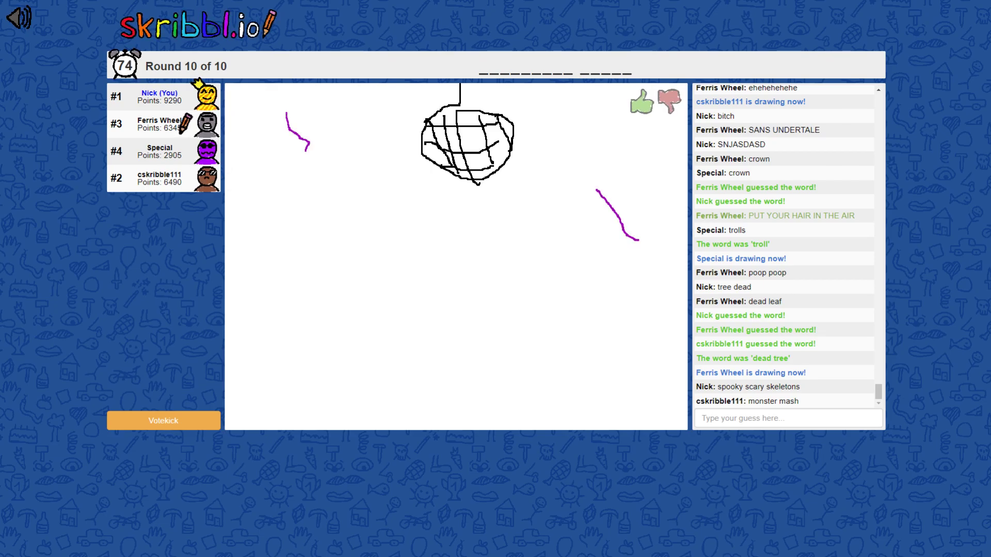
{"action": "left_click", "coordinate": [787, 418]}
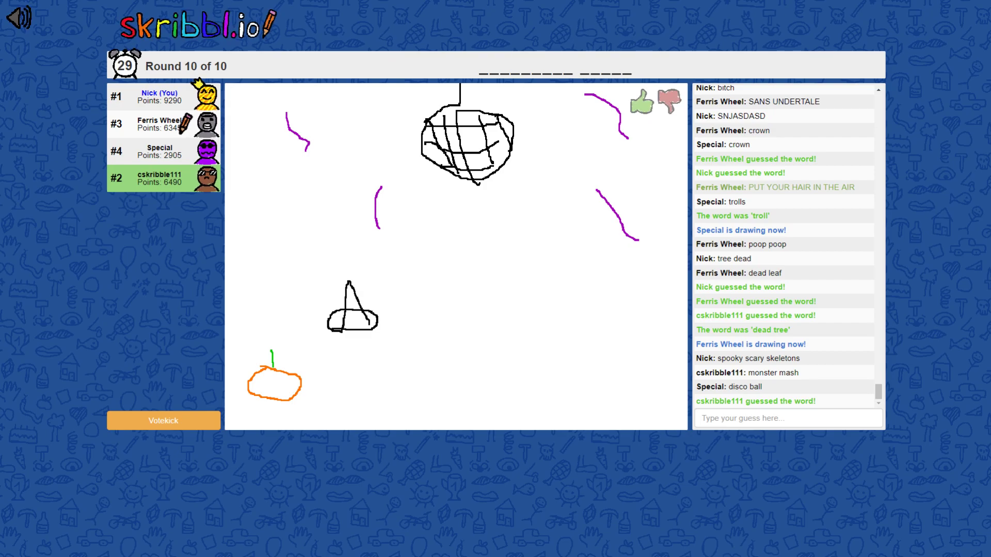
{"action": "left_click", "coordinate": [788, 419]}
{"action": "type", "text": "halloween party"}
{"action": "key", "text": "Return"}
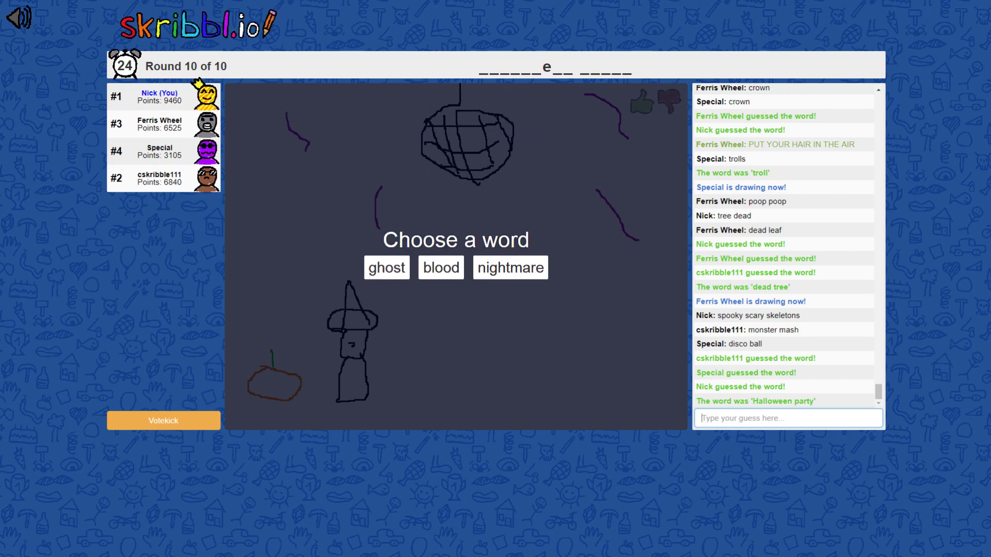
- Choose 'blood', draw and fill a red outline, then clear the canvas
{"action": "left_click", "coordinate": [441, 268]}
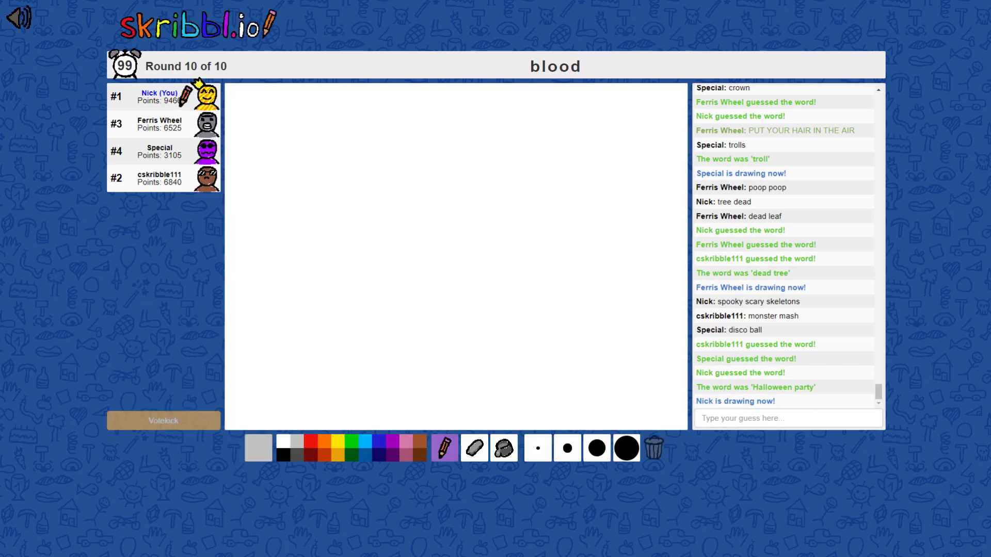
{"action": "left_click", "coordinate": [310, 441]}
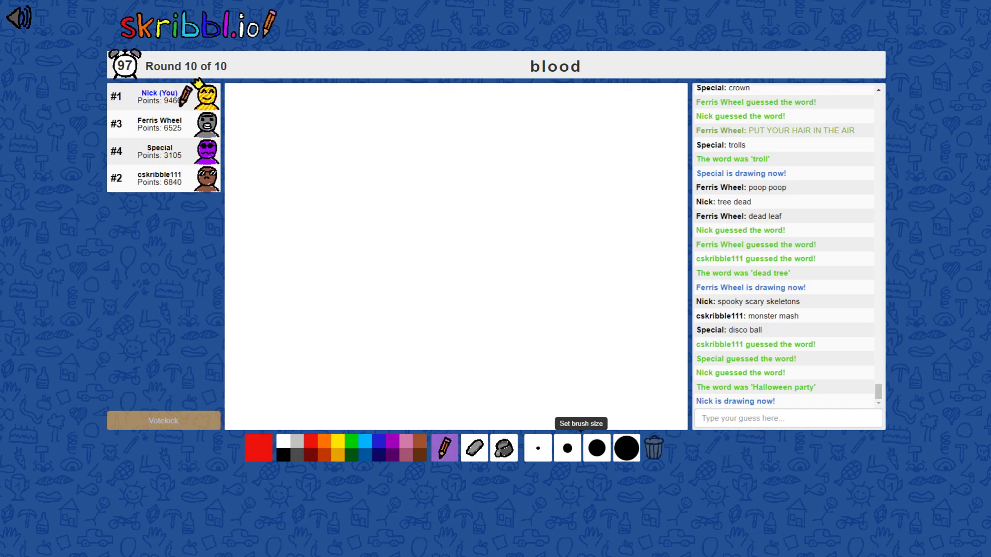
{"action": "mouse_move", "coordinate": [421, 212]}
{"action": "left_mouse_down"}
{"action": "mouse_move", "coordinate": [516, 245]}
{"action": "mouse_move", "coordinate": [580, 104]}
{"action": "mouse_move", "coordinate": [318, 136]}
{"action": "mouse_move", "coordinate": [372, 197]}
{"action": "mouse_move", "coordinate": [332, 238]}
{"action": "left_mouse_up"}
{"action": "left_click", "coordinate": [465, 309]}
{"action": "left_click", "coordinate": [465, 155]}
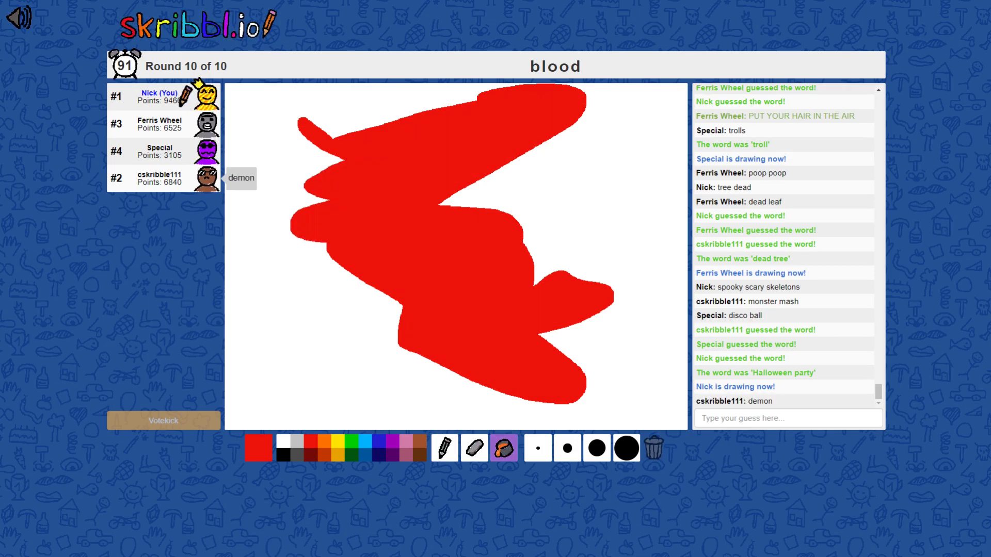
{"action": "left_click", "coordinate": [284, 454]}
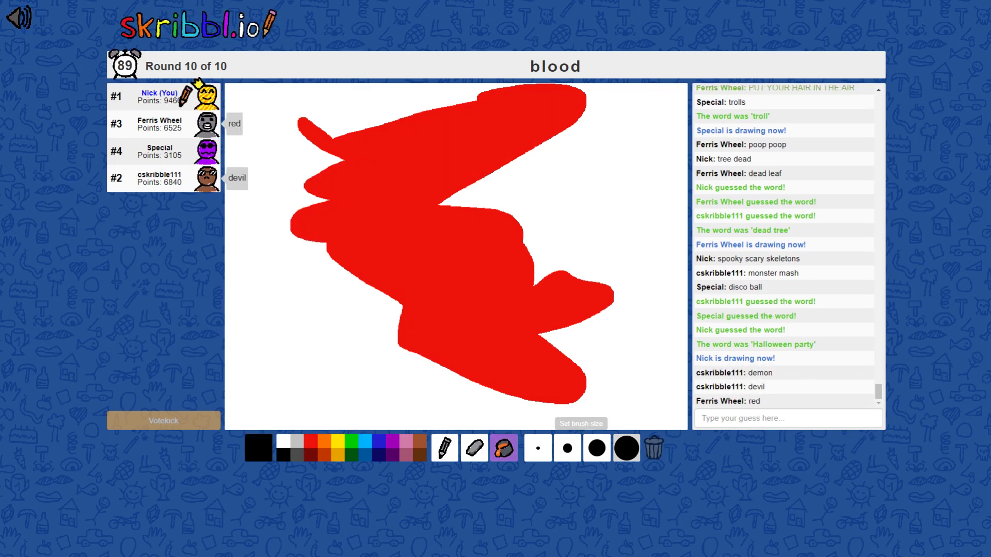
{"action": "left_click", "coordinate": [654, 448]}
- Draw a black face with X eyes and a red filled blood shape beside it
{"action": "left_click", "coordinate": [445, 448]}
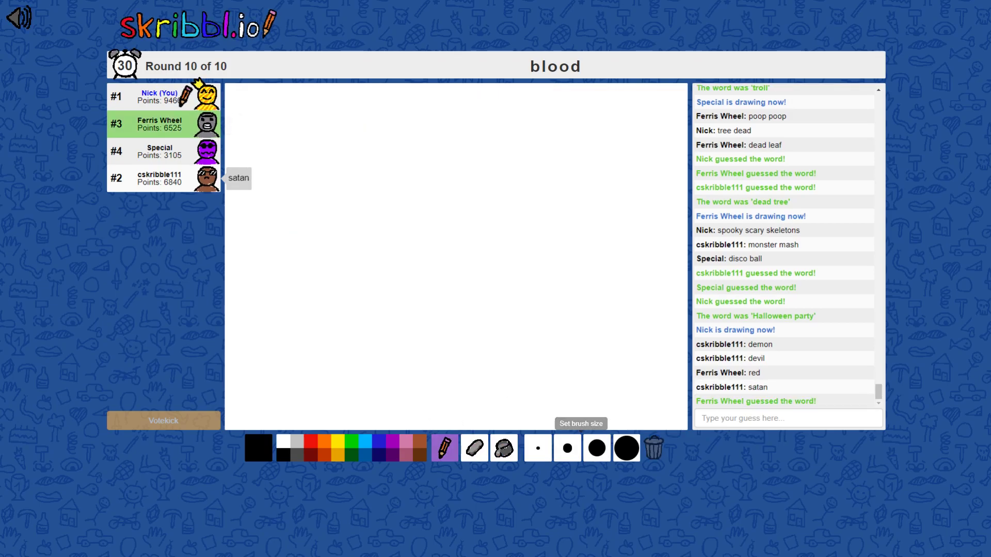
{"action": "mouse_move", "coordinate": [431, 163]}
{"action": "left_mouse_down"}
{"action": "mouse_move", "coordinate": [432, 284]}
{"action": "mouse_move", "coordinate": [423, 163]}
{"action": "left_mouse_up"}
{"action": "mouse_move", "coordinate": [410, 197]}
{"action": "left_mouse_down"}
{"action": "mouse_move", "coordinate": [436, 244]}
{"action": "mouse_move", "coordinate": [402, 245]}
{"action": "left_mouse_up"}
{"action": "mouse_move", "coordinate": [471, 195]}
{"action": "left_mouse_down"}
{"action": "mouse_move", "coordinate": [487, 230]}
{"action": "mouse_move", "coordinate": [456, 234]}
{"action": "left_mouse_up"}
{"action": "left_click", "coordinate": [311, 441]}
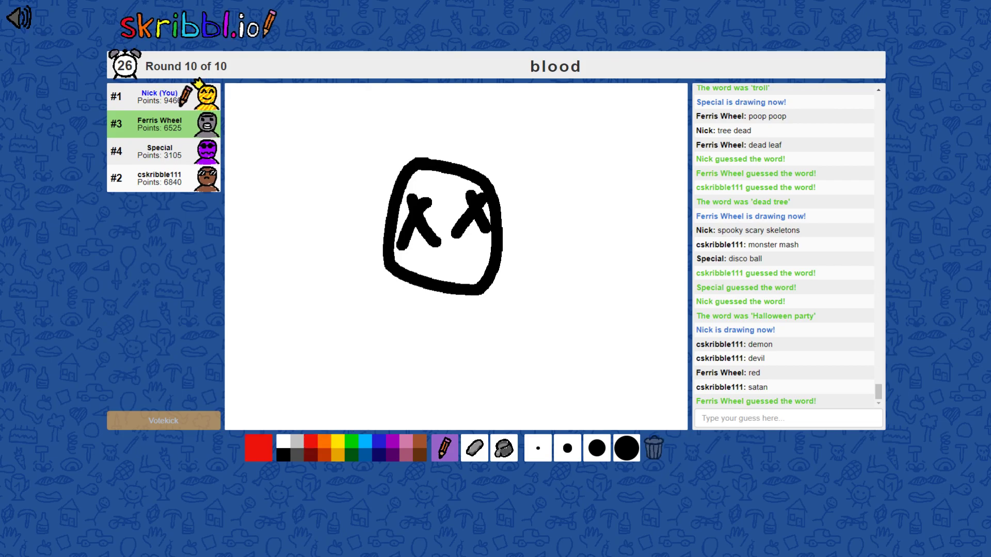
{"action": "mouse_move", "coordinate": [402, 191]}
{"action": "left_mouse_down"}
{"action": "mouse_move", "coordinate": [331, 145]}
{"action": "mouse_move", "coordinate": [256, 217]}
{"action": "mouse_move", "coordinate": [410, 199]}
{"action": "left_mouse_up"}
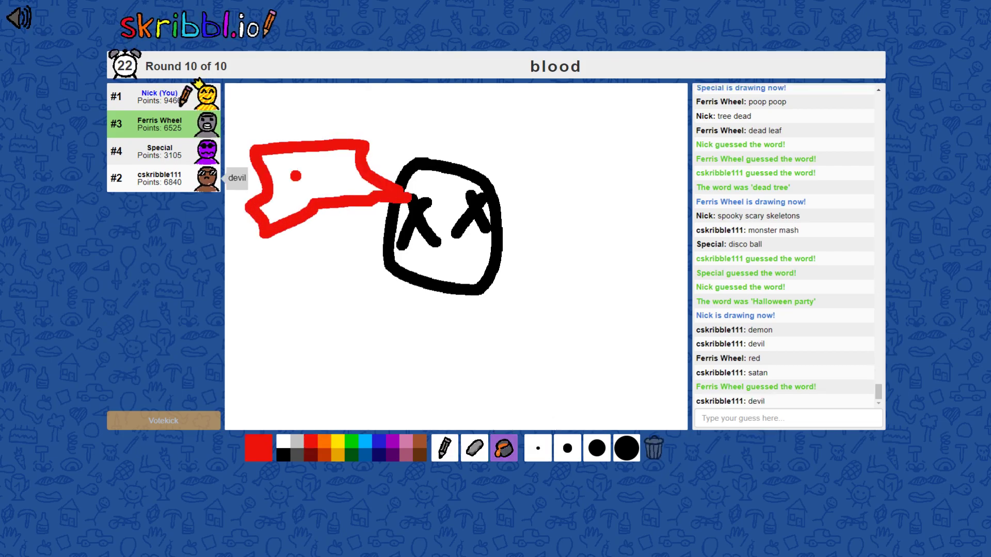
{"action": "left_click", "coordinate": [295, 176]}
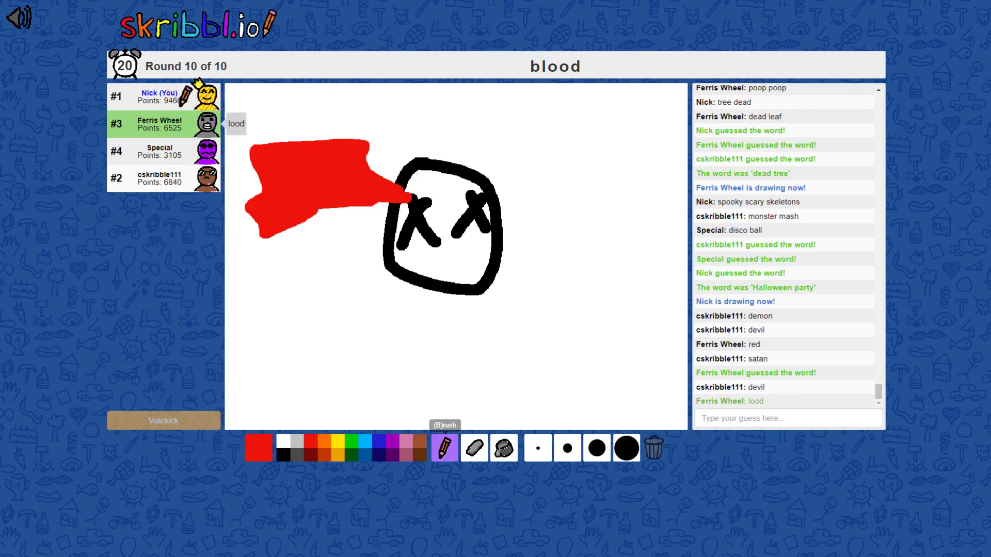
{"action": "left_click", "coordinate": [283, 455]}
- Add the stick-figure body, arms and a frown in black
{"action": "left_click_drag", "start_coordinate": [442, 295], "coordinate": [460, 422]}
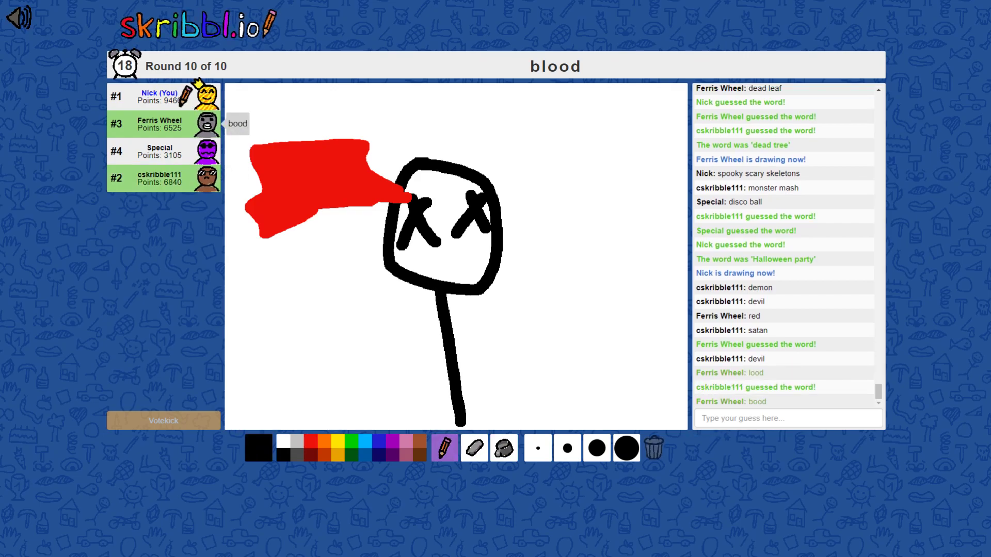
{"action": "mouse_move", "coordinate": [446, 301]}
{"action": "left_mouse_down"}
{"action": "mouse_move", "coordinate": [480, 343]}
{"action": "mouse_move", "coordinate": [414, 366]}
{"action": "left_mouse_up"}
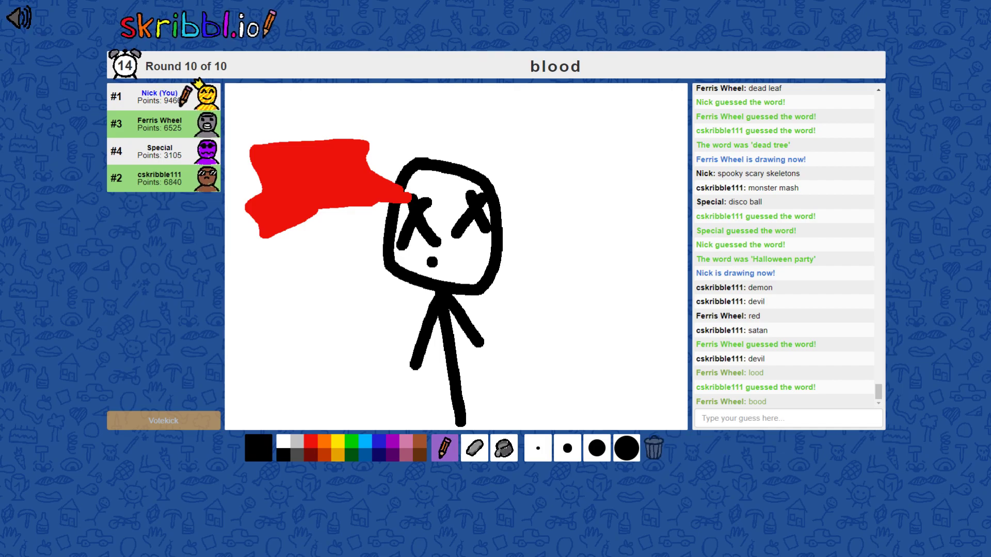
{"action": "left_click_drag", "start_coordinate": [428, 265], "coordinate": [474, 272]}
- Write 'BLEH' beside the face and add a blue arrow above the head
{"action": "mouse_move", "coordinate": [525, 203]}
{"action": "left_mouse_down"}
{"action": "mouse_move", "coordinate": [527, 240]}
{"action": "mouse_move", "coordinate": [534, 220]}
{"action": "mouse_move", "coordinate": [588, 237]}
{"action": "left_mouse_up"}
{"action": "mouse_move", "coordinate": [590, 187]}
{"action": "left_mouse_down"}
{"action": "mouse_move", "coordinate": [594, 242]}
{"action": "mouse_move", "coordinate": [617, 212]}
{"action": "mouse_move", "coordinate": [611, 186]}
{"action": "left_mouse_up"}
{"action": "left_click_drag", "start_coordinate": [593, 238], "coordinate": [625, 237]}
{"action": "mouse_move", "coordinate": [635, 177]}
{"action": "left_mouse_down"}
{"action": "mouse_move", "coordinate": [641, 242]}
{"action": "mouse_move", "coordinate": [661, 206]}
{"action": "left_mouse_up"}
{"action": "left_click_drag", "start_coordinate": [660, 168], "coordinate": [666, 230]}
{"action": "left_click", "coordinate": [379, 441]}
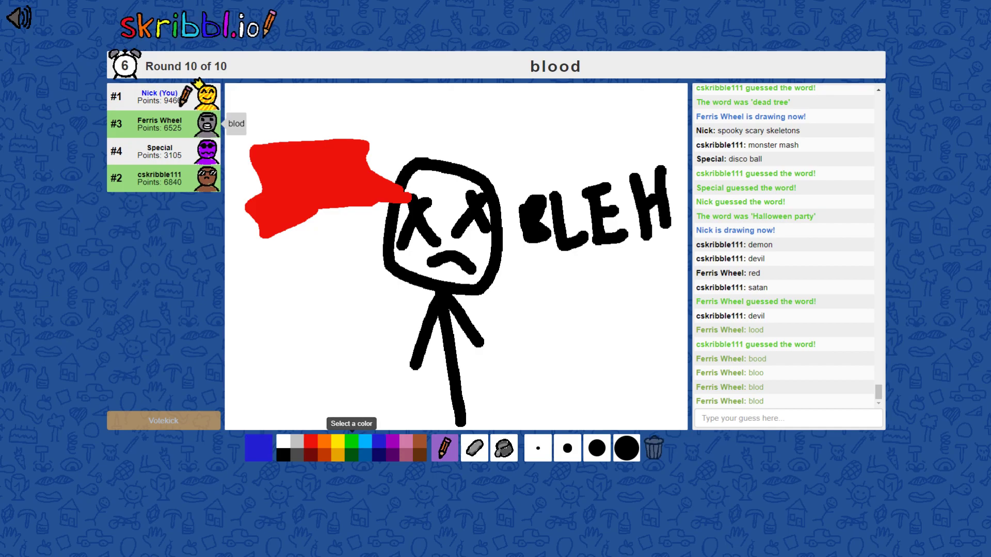
{"action": "mouse_move", "coordinate": [445, 118]}
{"action": "left_mouse_down"}
{"action": "mouse_move", "coordinate": [400, 138]}
{"action": "mouse_move", "coordinate": [423, 146]}
{"action": "left_mouse_up"}
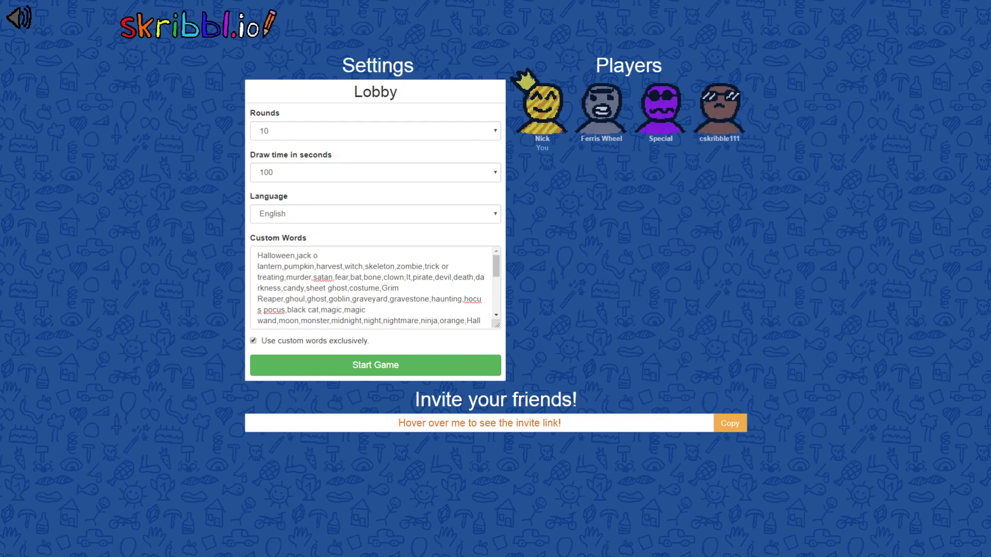
- Delete all the Halloween custom words and exit fullscreen with F11
{"action": "key", "text": "ctrl+a"}
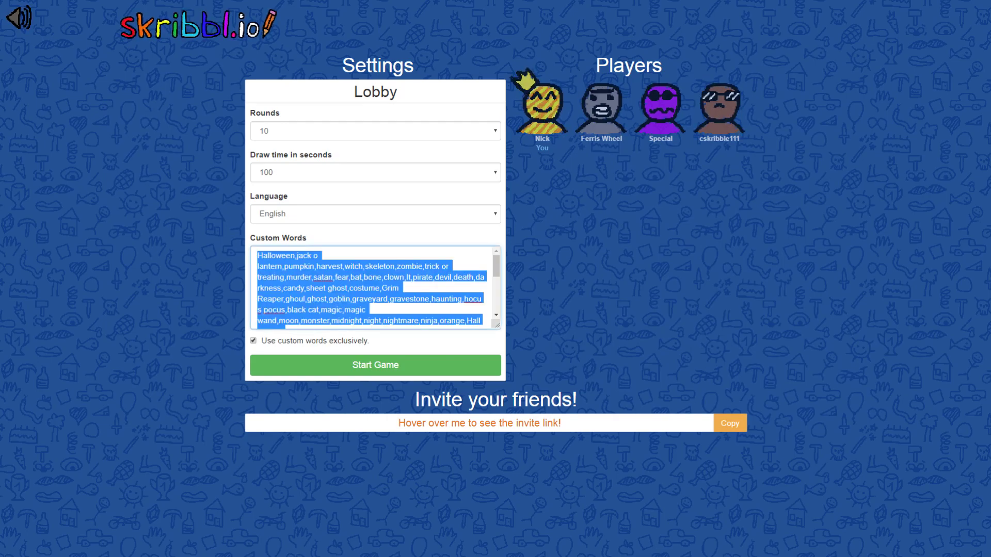
{"action": "key", "text": "BackSpace"}
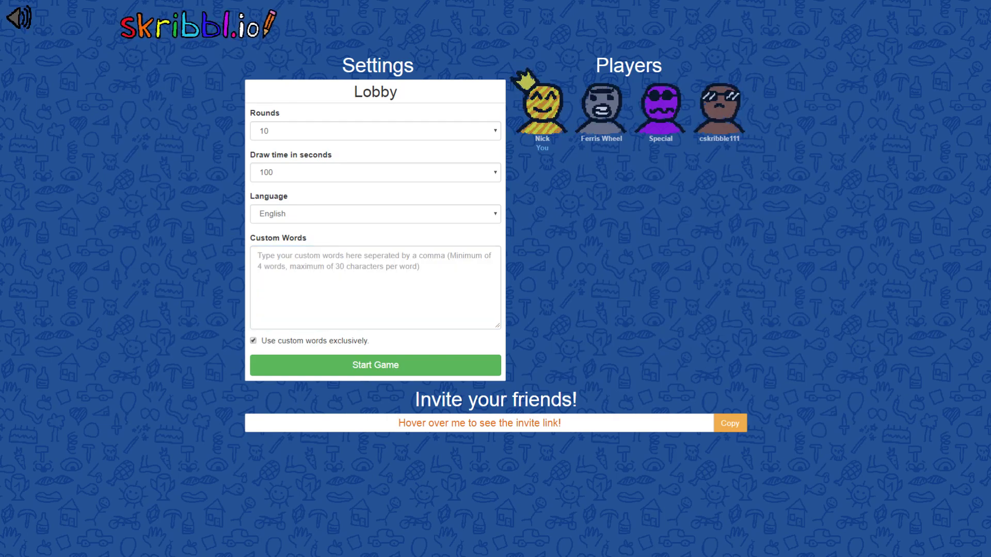
{"action": "key", "text": "F11"}
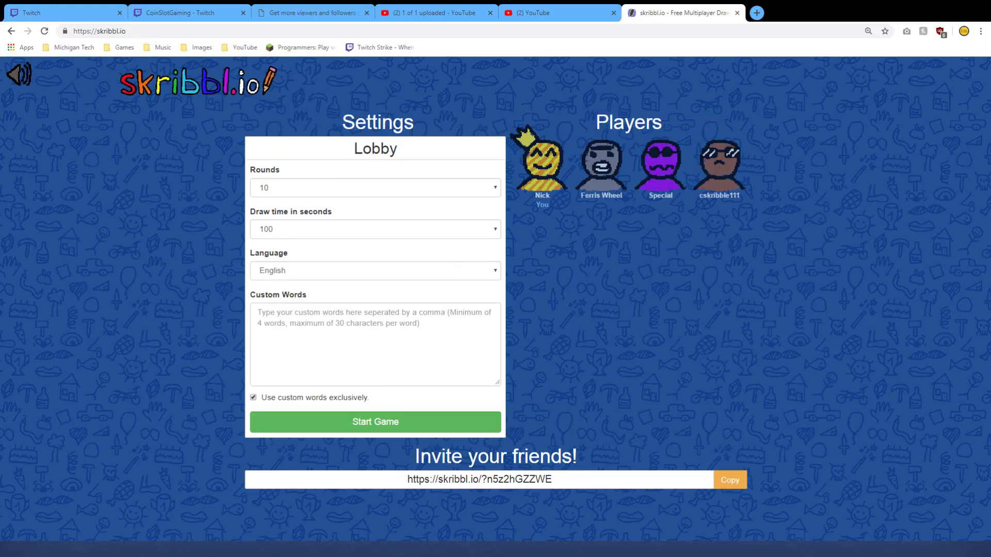